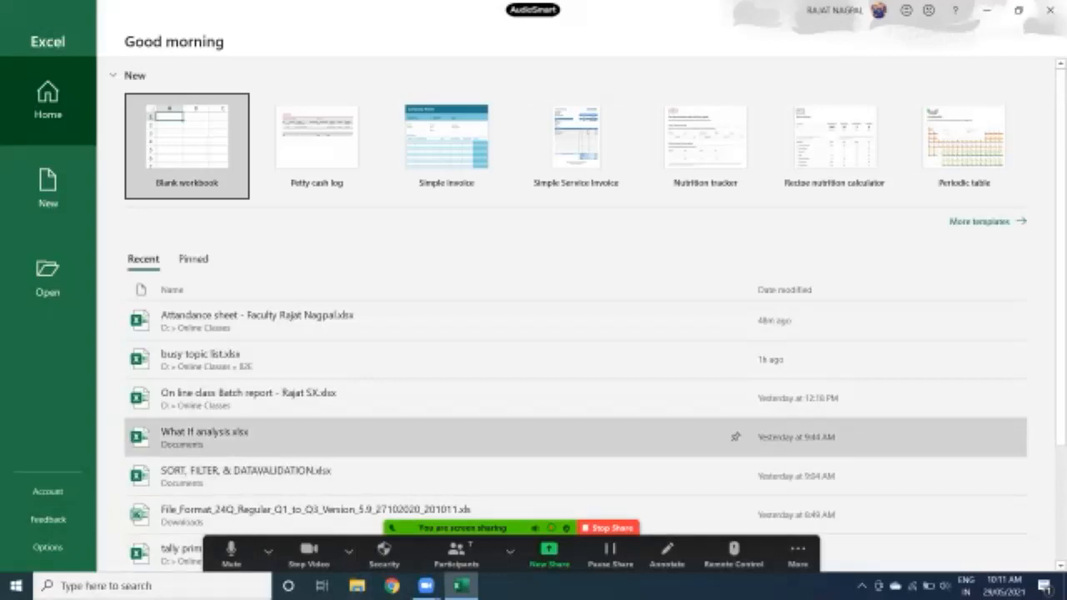
- Open the recent workbook What If analysis.xlsx and clear cells D3:G12 holding the bank rate comparison
{"action": "left_click", "coordinate": [205, 437]}
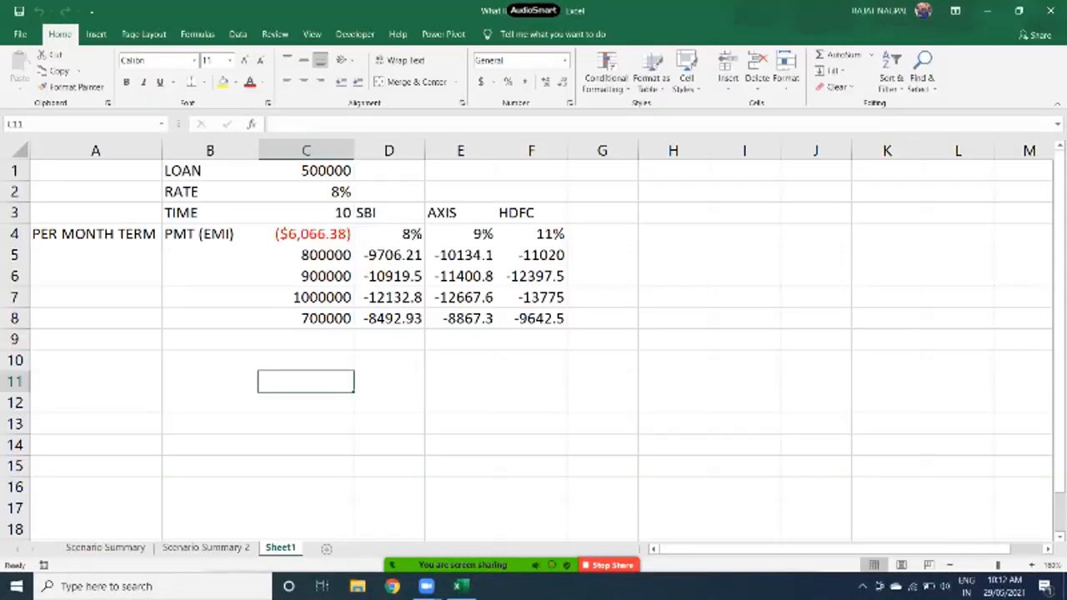
{"action": "left_click_drag", "start_coordinate": [388, 213], "coordinate": [636, 407]}
{"action": "key", "text": "Delete"}
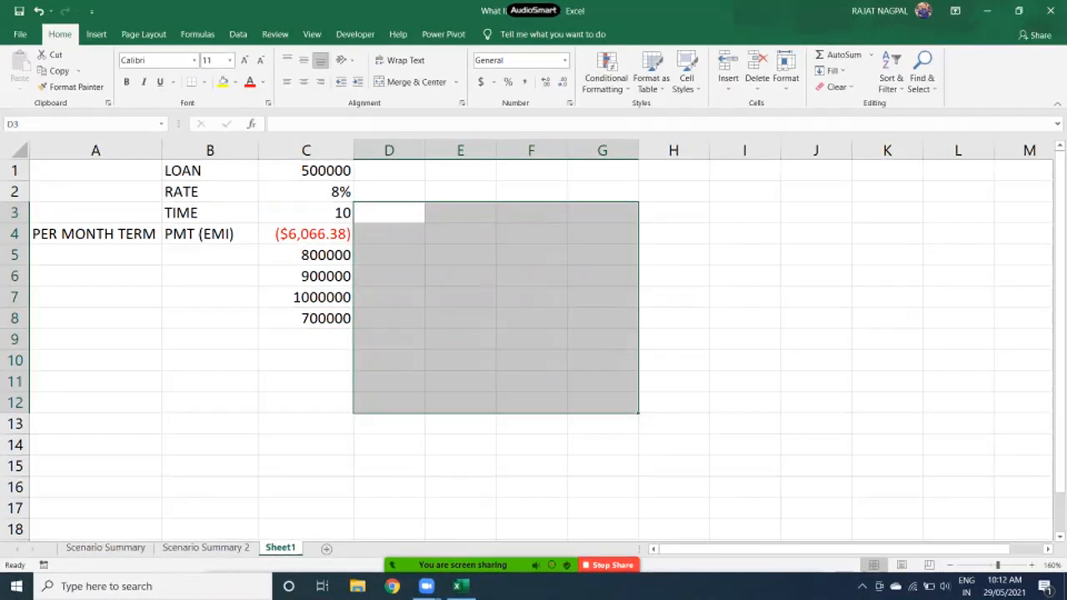
- Clear the payment result and loan amounts in C4:C11 and the PMT (EMI) label in B4
{"action": "left_click_drag", "start_coordinate": [306, 233], "coordinate": [306, 381]}
{"action": "key", "text": "Delete"}
{"action": "left_click_drag", "start_coordinate": [210, 234], "coordinate": [134, 255]}
{"action": "left_click", "coordinate": [210, 234]}
{"action": "key", "text": "Delete"}
{"action": "left_click", "coordinate": [210, 276]}
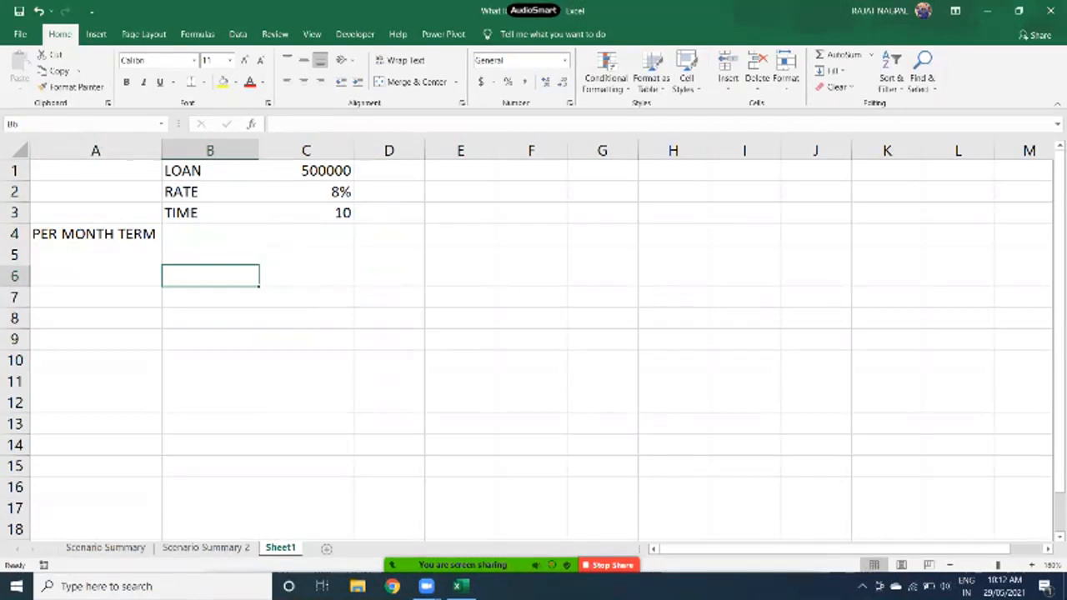
{"action": "scroll", "coordinate": [533, 341], "scroll_direction": "up", "scroll_amount": 6, "text": "ctrl"}
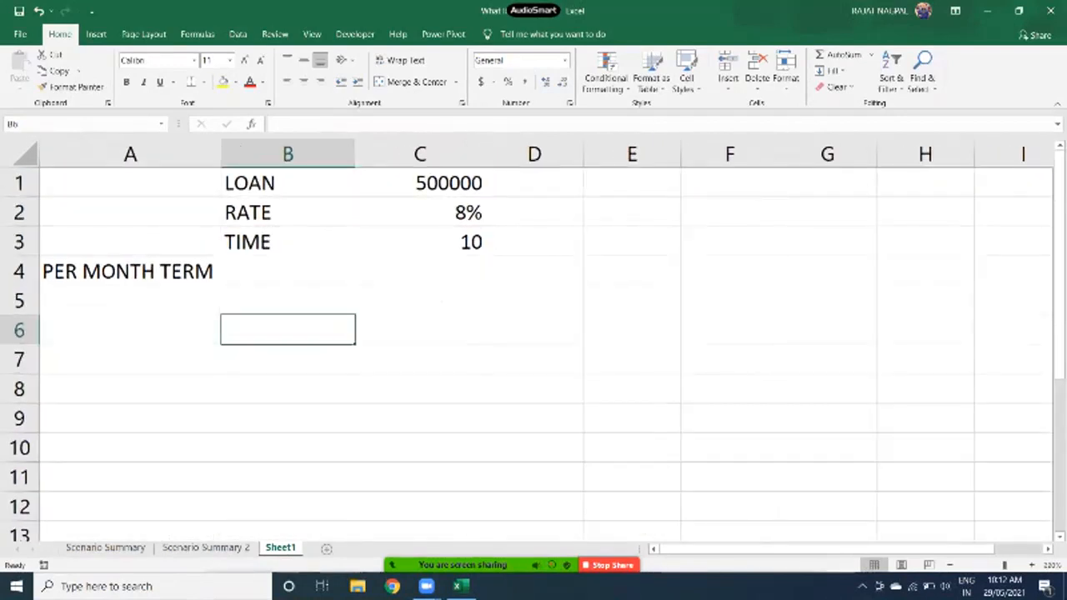
{"action": "left_click", "coordinate": [237, 34]}
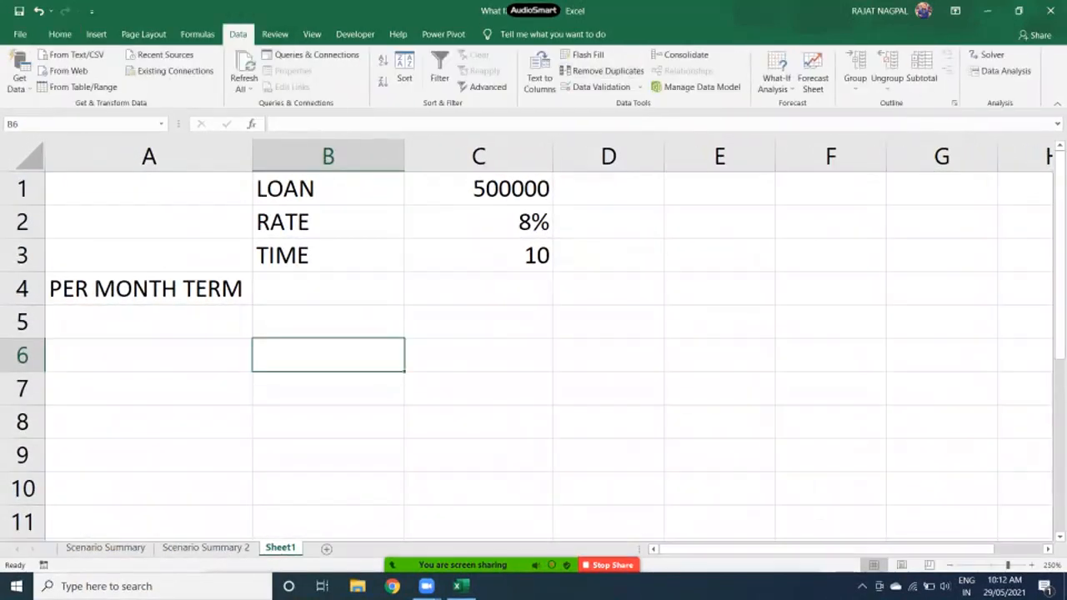
{"action": "left_click", "coordinate": [776, 81]}
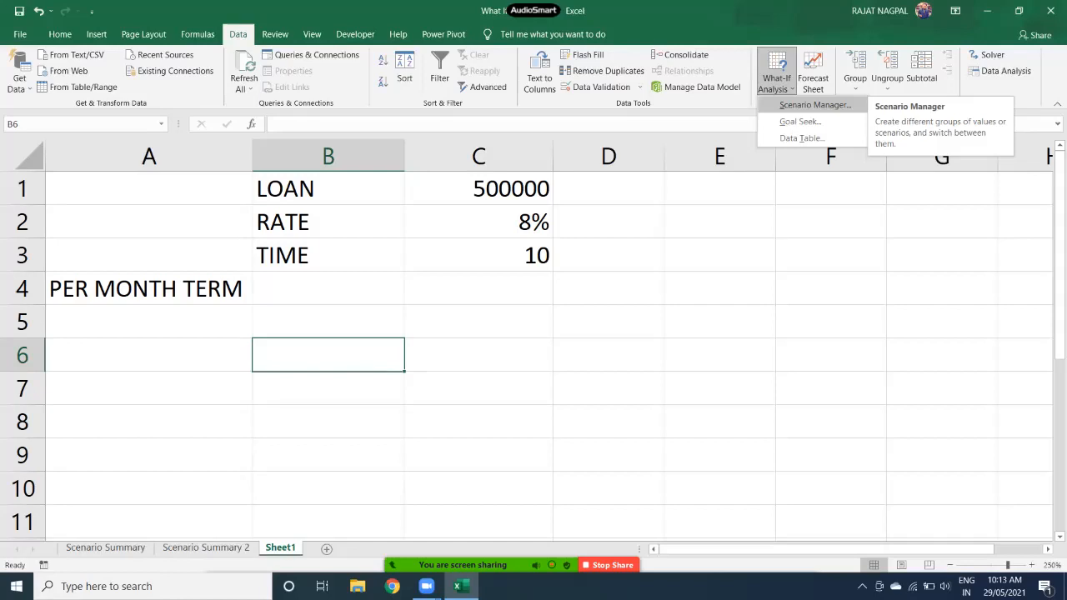
{"action": "left_click", "coordinate": [478, 289]}
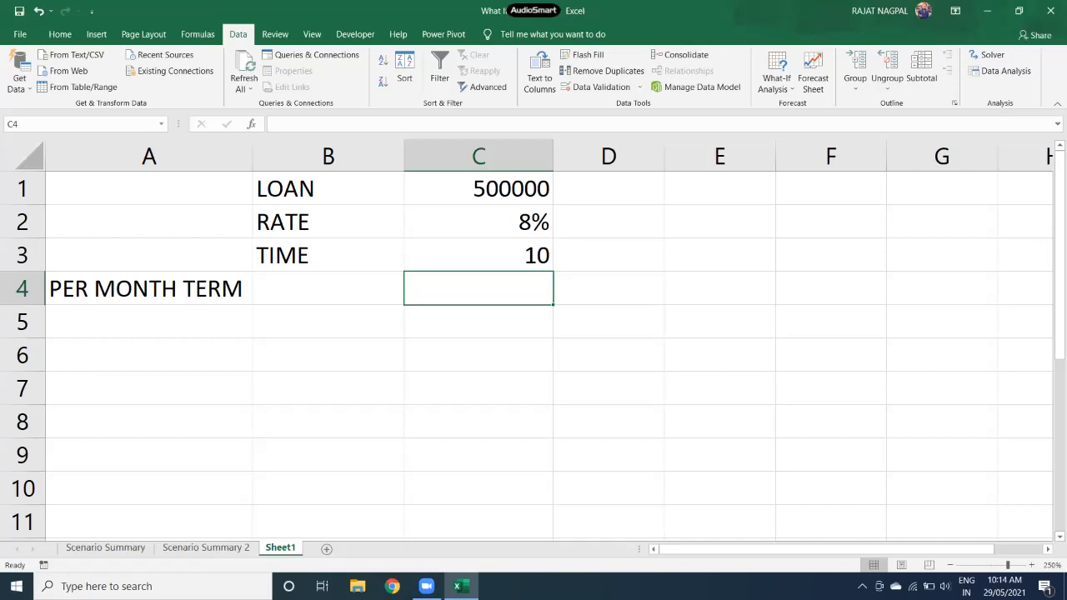
- Enter the label "PMT (EMI)" in cell B4
{"action": "left_click", "coordinate": [328, 289]}
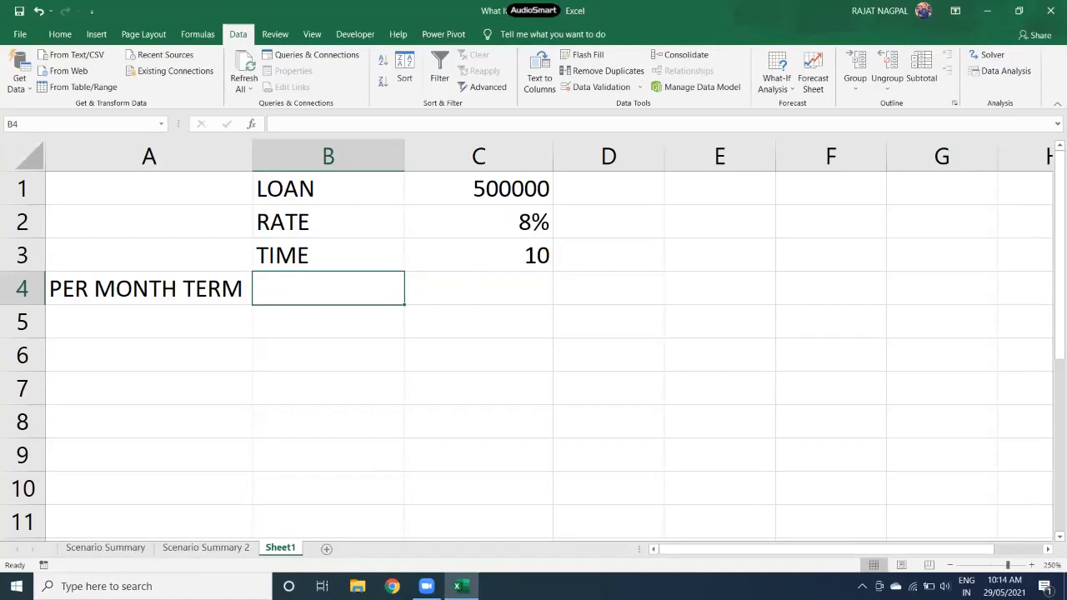
{"action": "type", "text": "emi"}
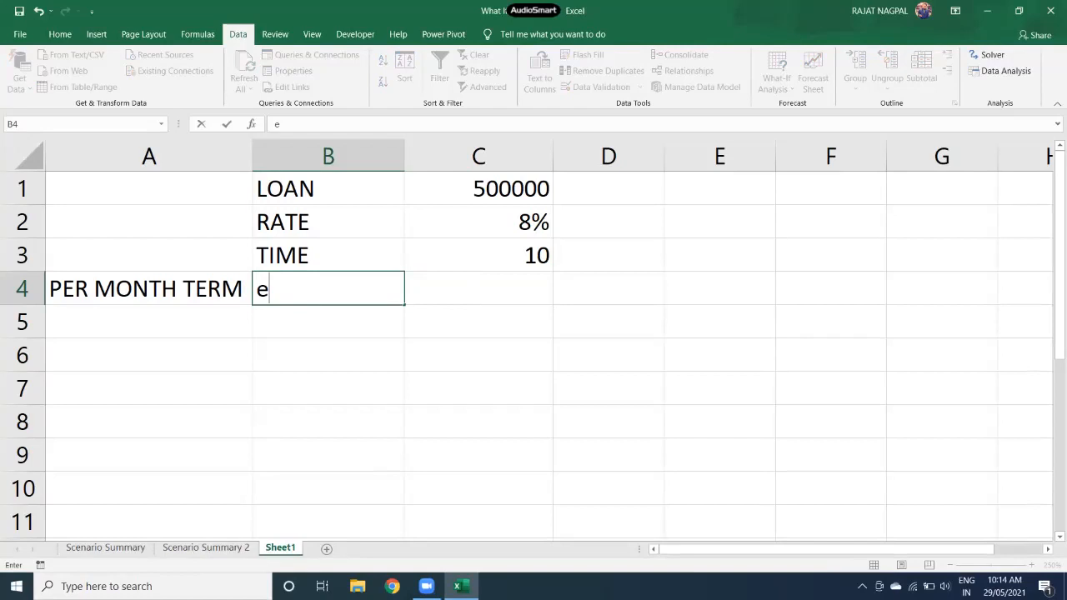
{"action": "key", "text": "BackSpace"}
{"action": "key", "text": "BackSpace"}
{"action": "key", "text": "BackSpace"}
{"action": "type", "text": "pmt"}
{"action": "key", "text": "BackSpace"}
{"action": "key", "text": "BackSpace"}
{"action": "key", "text": "BackSpace"}
{"action": "key", "text": "Caps_Lock"}
{"action": "type", "text": "PMT (E"}
{"action": "key", "text": "BackSpace"}
{"action": "type", "text": "(EMI)"}
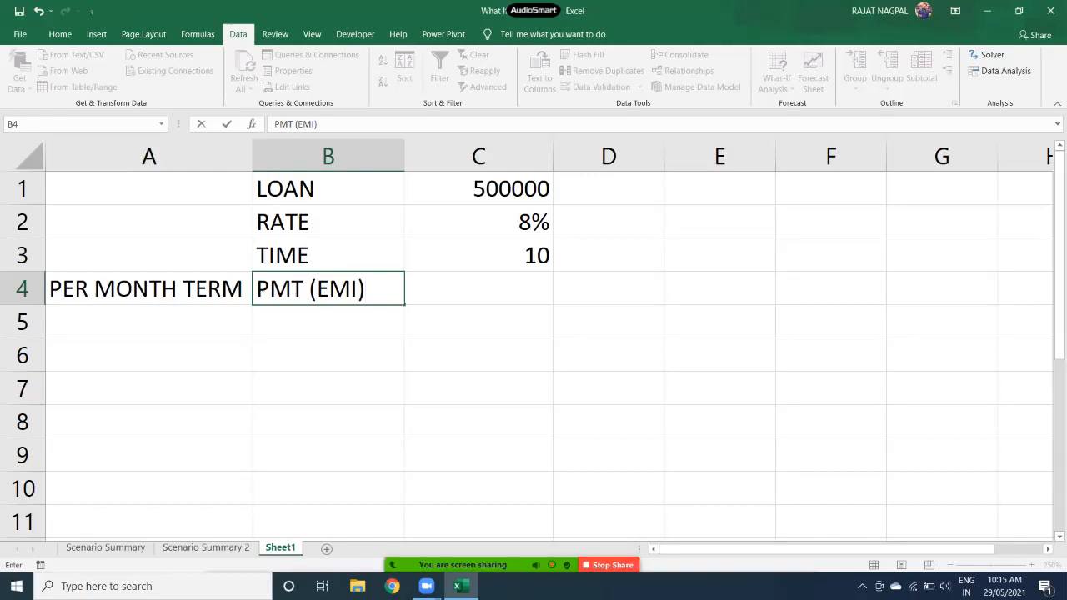
{"action": "left_click_drag", "start_coordinate": [328, 190], "coordinate": [478, 255]}
{"action": "left_click", "coordinate": [478, 189]}
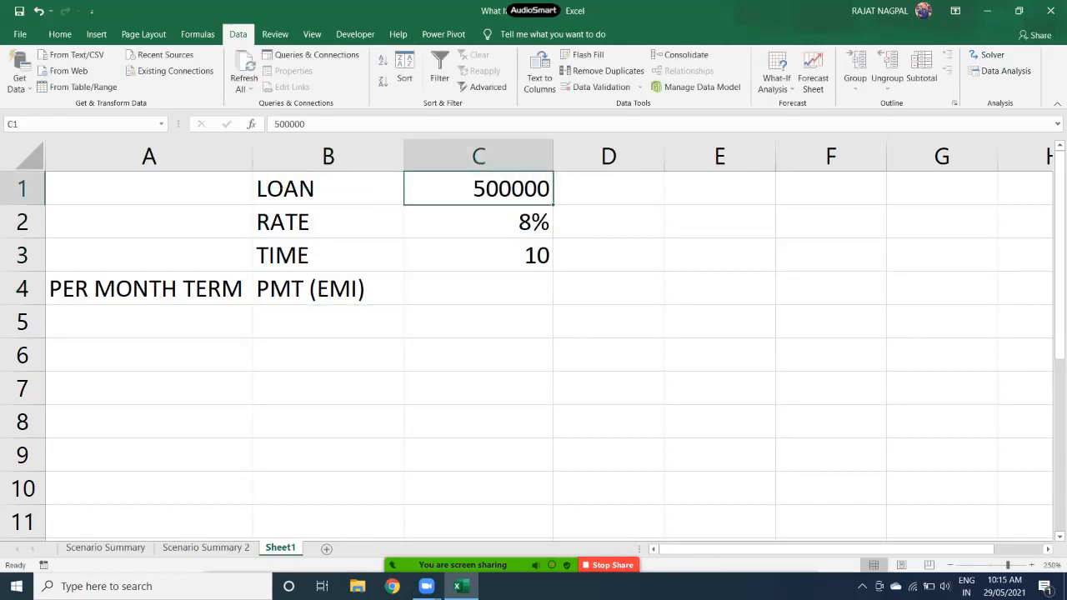
{"action": "left_click", "coordinate": [478, 222]}
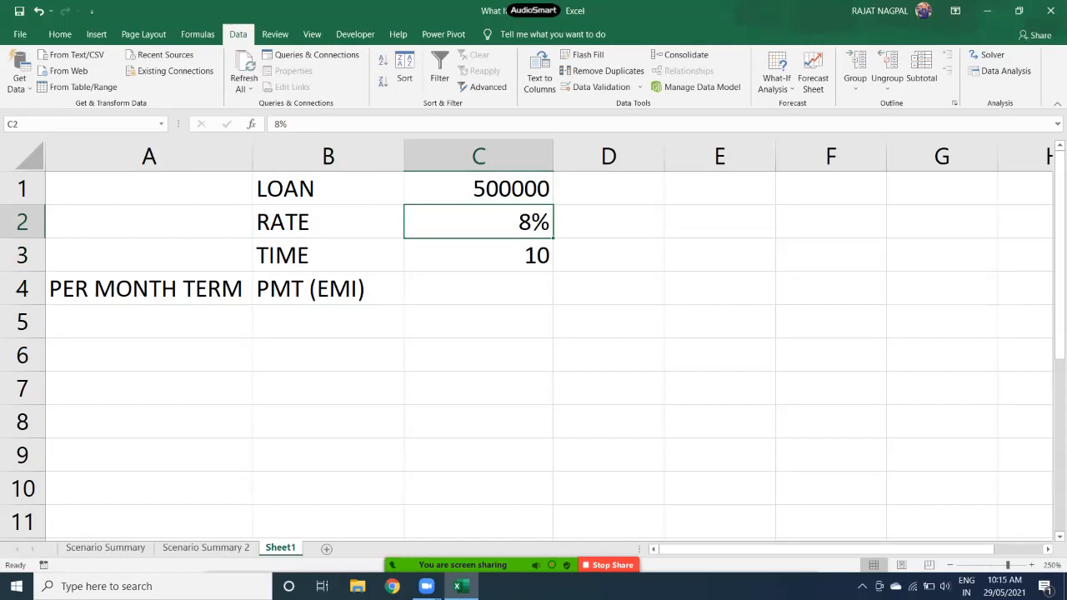
{"action": "left_click", "coordinate": [328, 256]}
{"action": "left_click", "coordinate": [478, 256]}
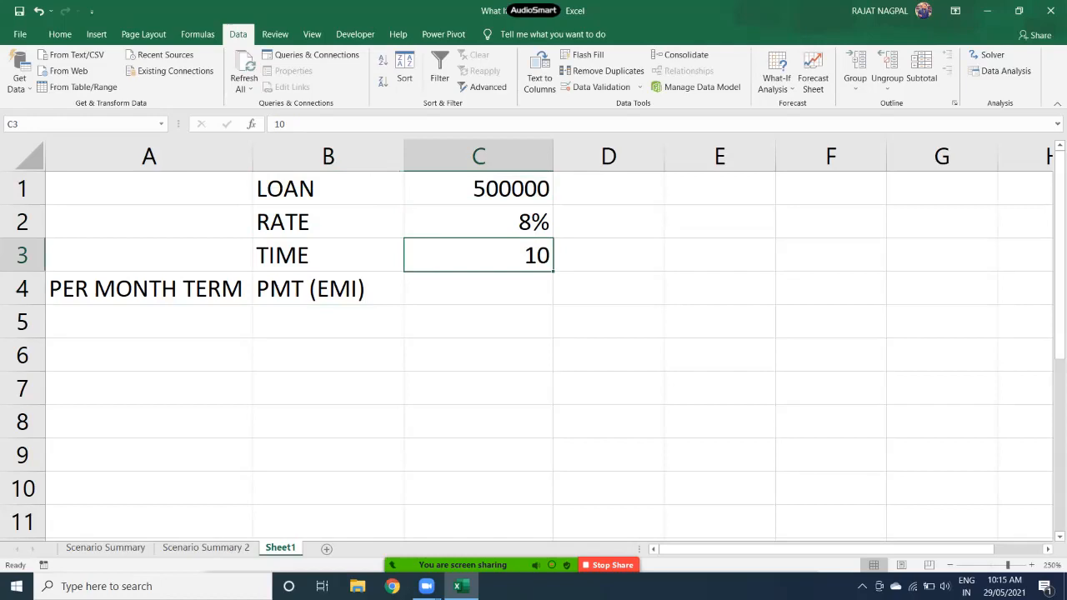
- Start a PMT formula in cell C4 with the monthly rate C2/12 as its first argument
{"action": "left_click", "coordinate": [478, 289]}
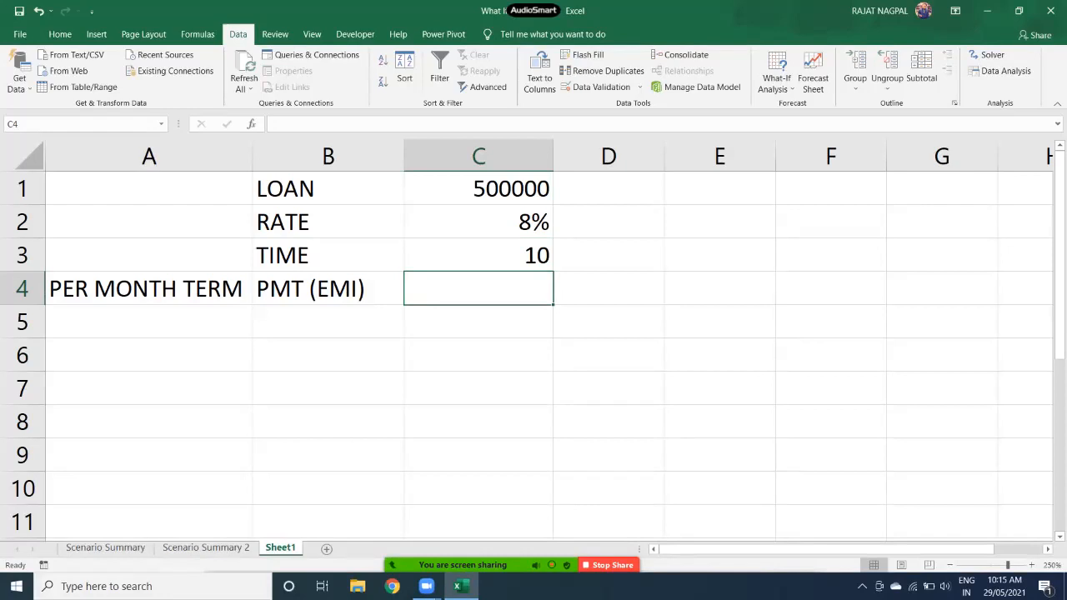
{"action": "type", "text": "=PN"}
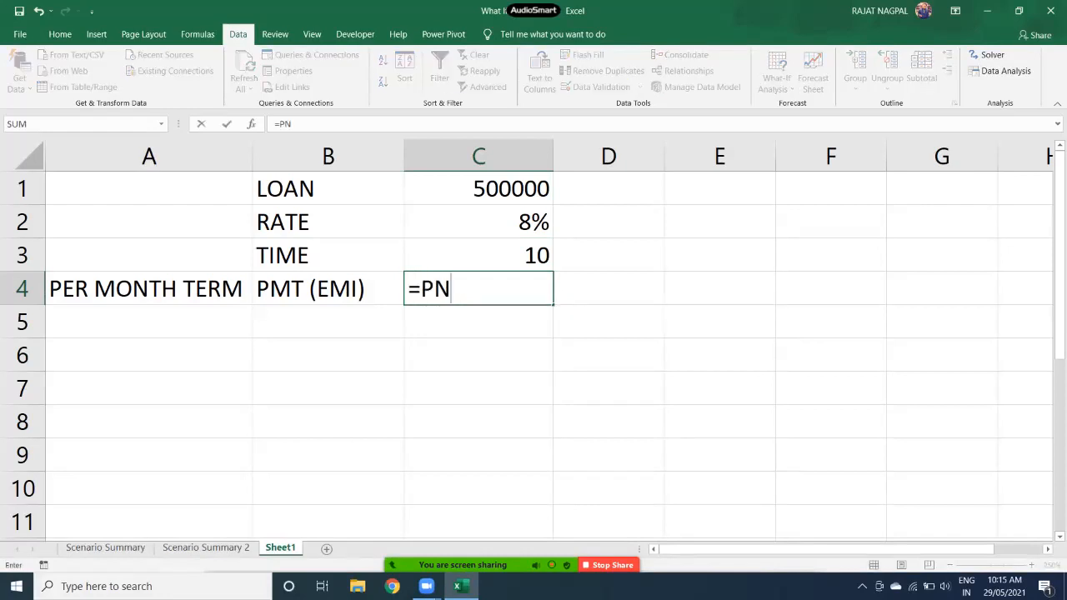
{"action": "key", "text": "BackSpace"}
{"action": "type", "text": "MT("}
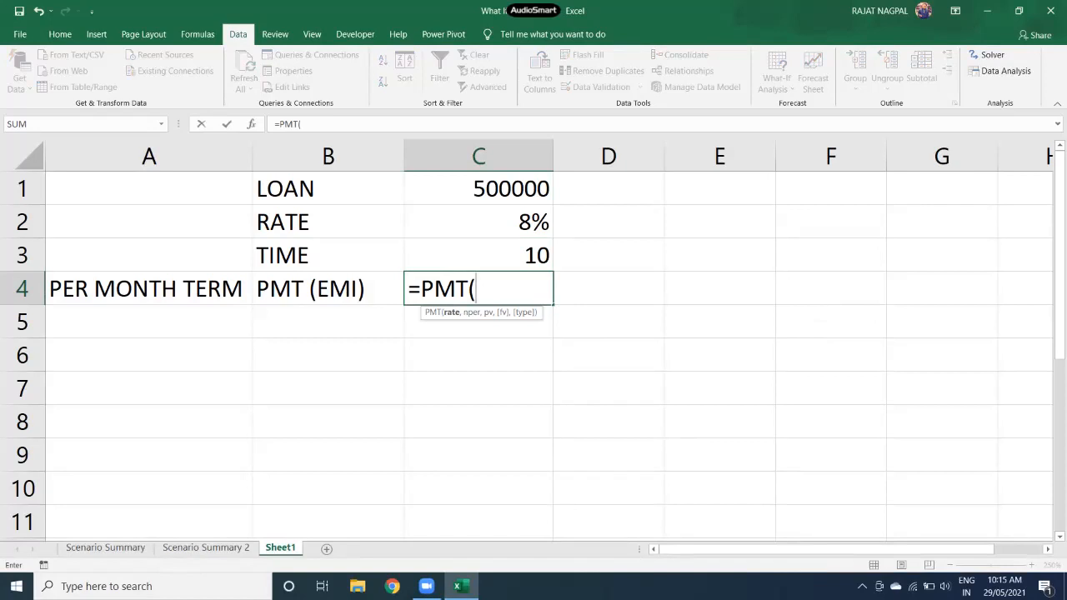
{"action": "key", "text": "super+plus"}
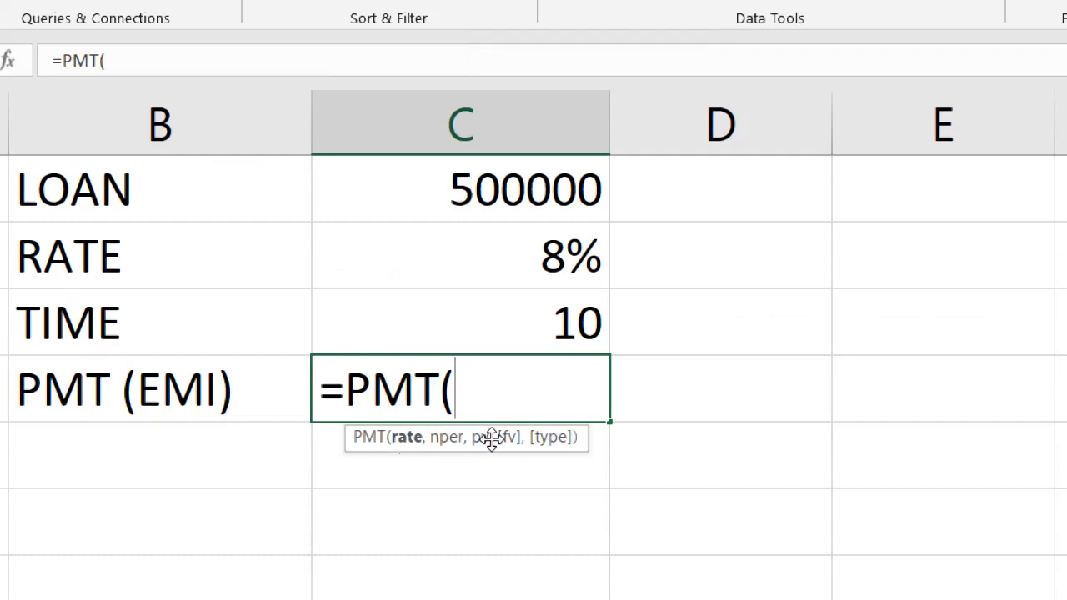
{"action": "left_click", "coordinate": [513, 252]}
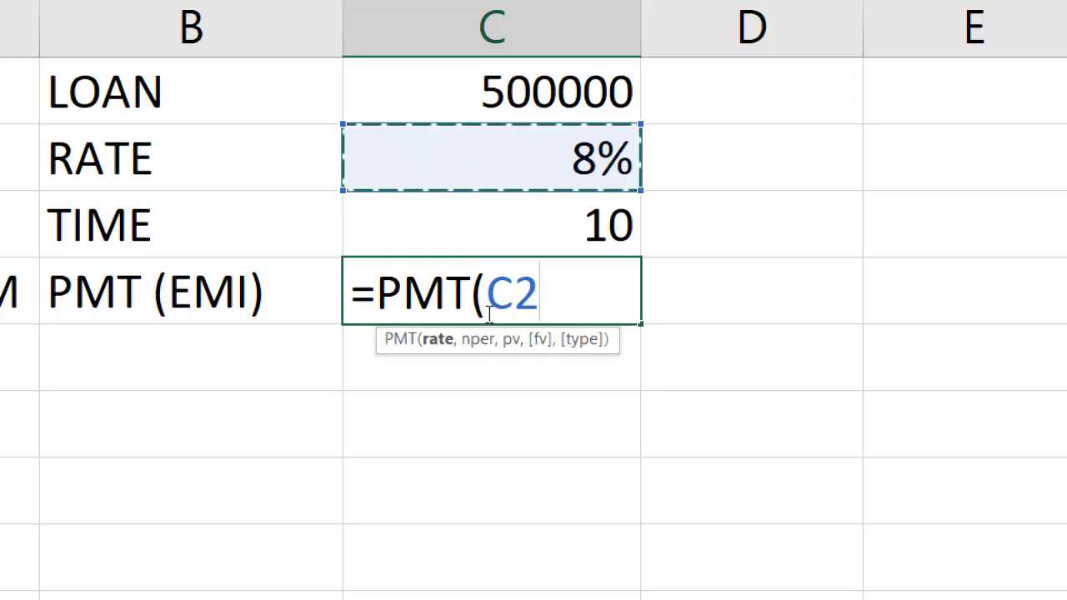
{"action": "type", "text": "/12"}
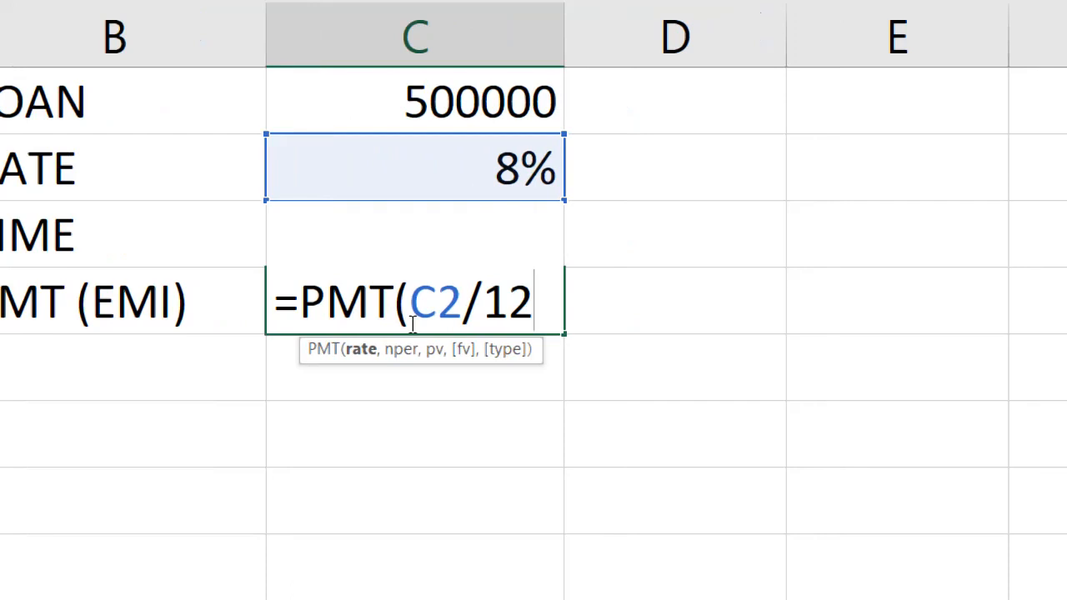
- Complete the PMT formula in C4 with C3*12 as the number of periods and C1 as the present value
{"action": "type", "text": ","}
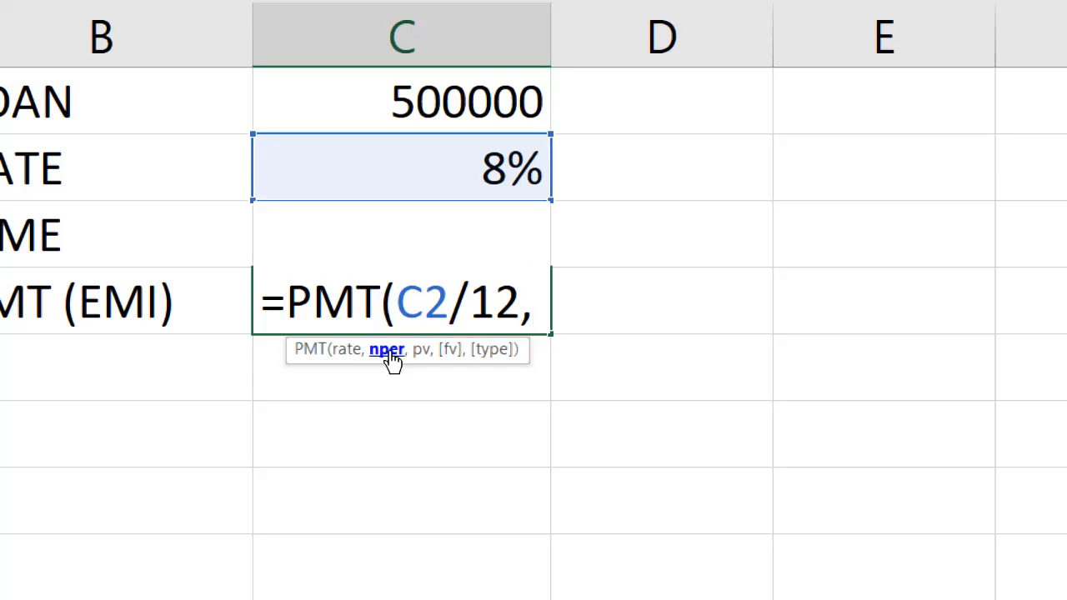
{"action": "key", "text": "Up"}
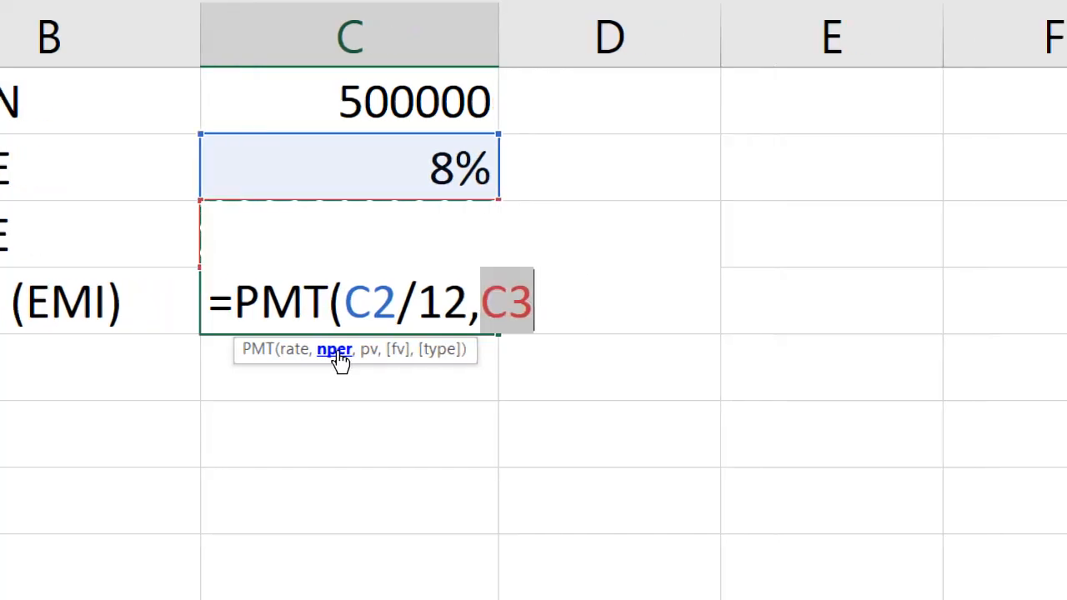
{"action": "type", "text": "*12"}
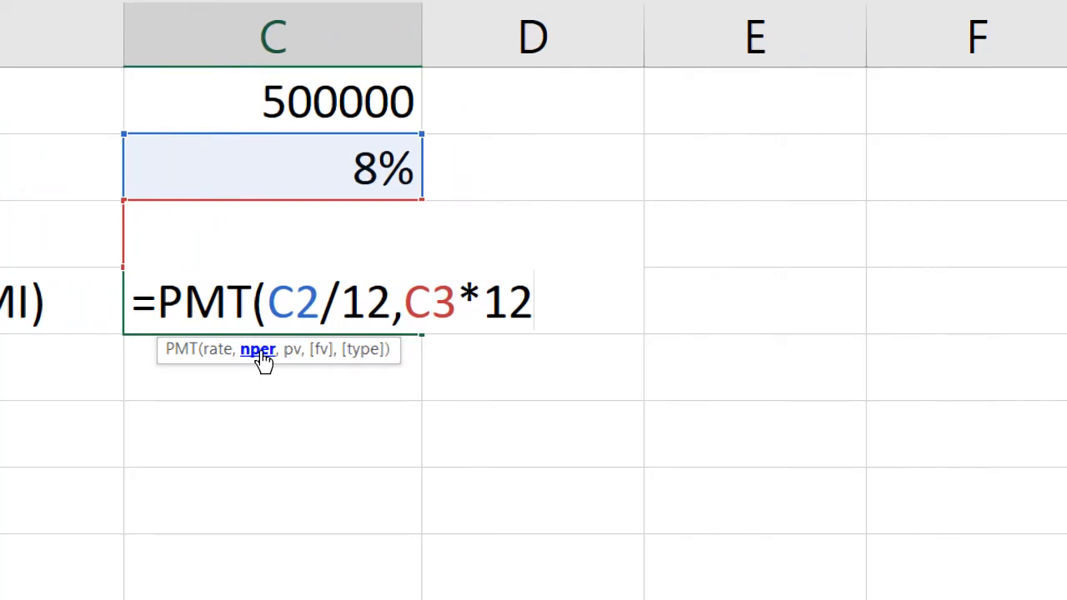
{"action": "type", "text": ","}
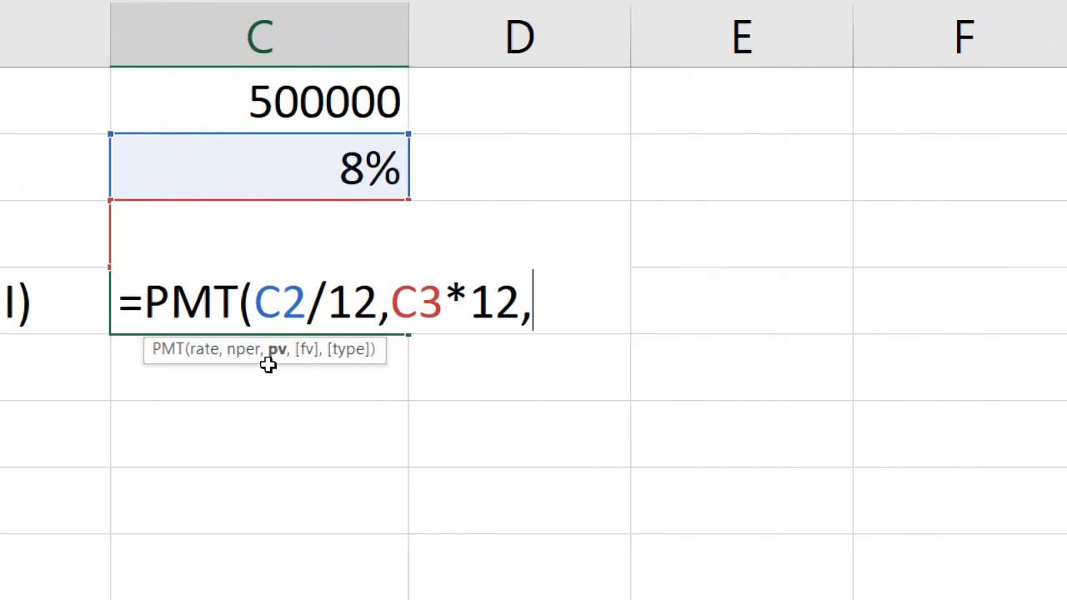
{"action": "left_click", "coordinate": [317, 86]}
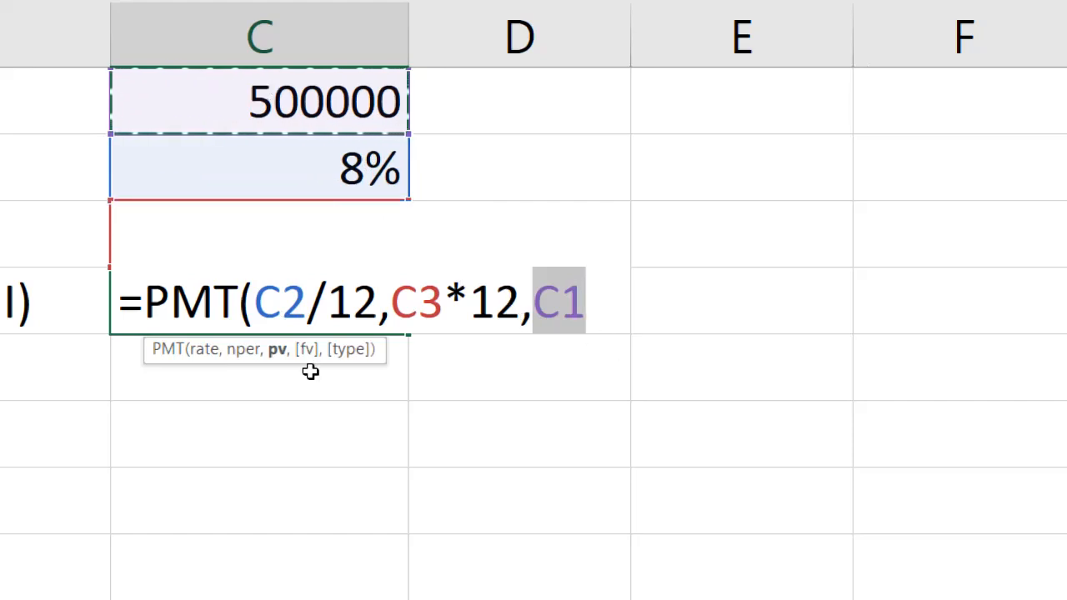
{"action": "type", "text": ")"}
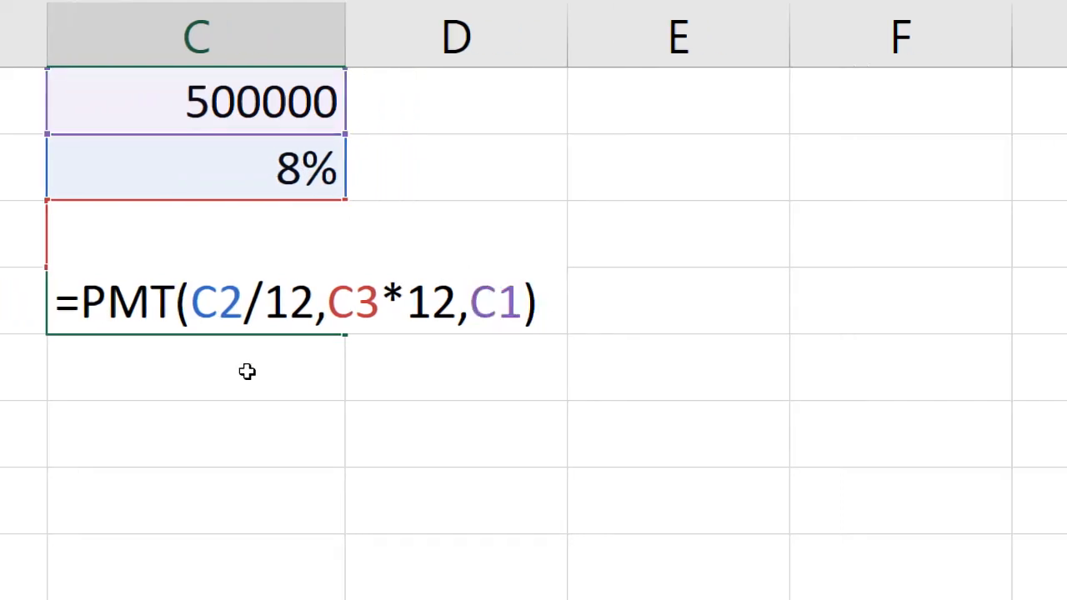
{"action": "key", "text": "BackSpace"}
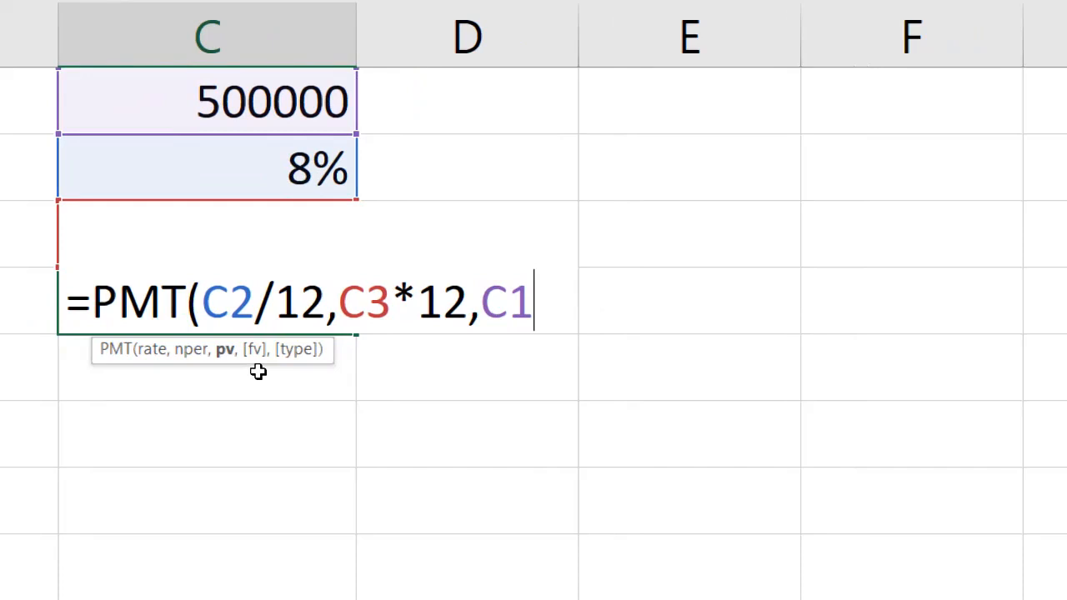
{"action": "key", "text": "BackSpace"}
{"action": "type", "text": ")"}
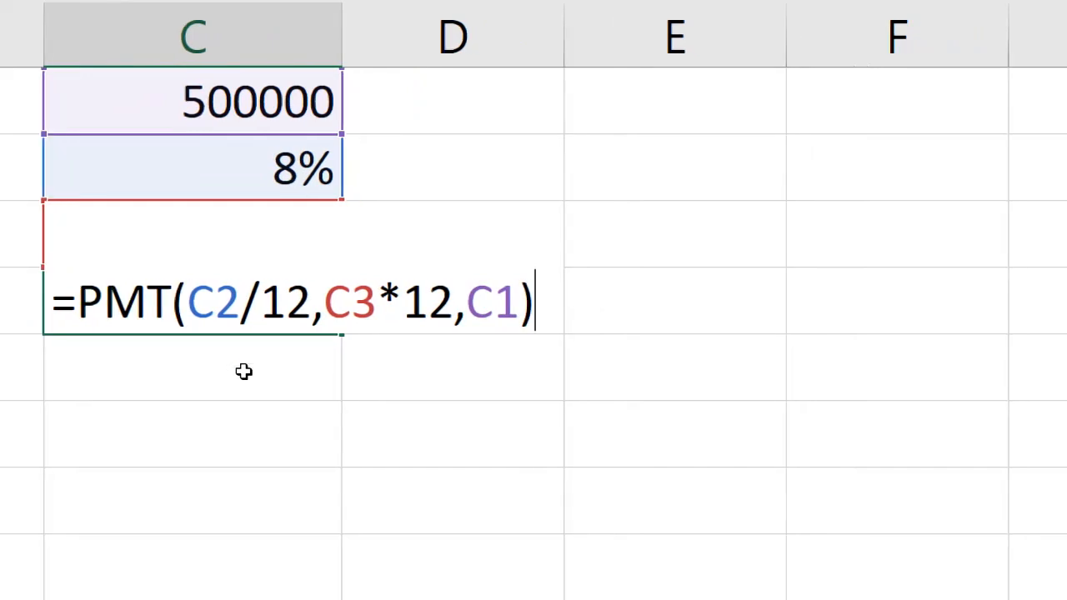
{"action": "key", "text": "Return"}
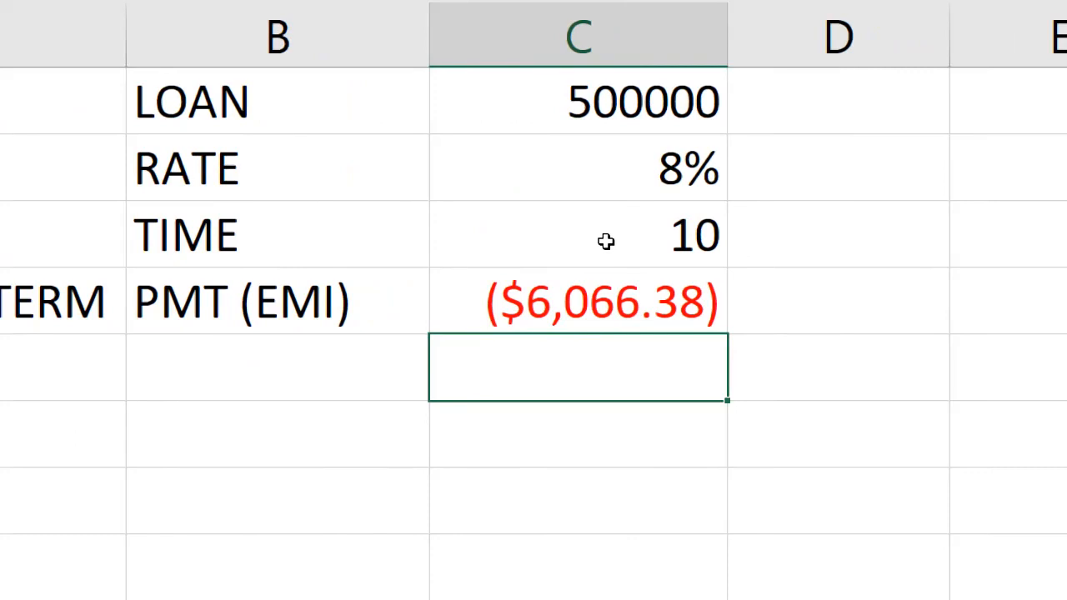
- Re-enter the payment formula =PMT(C2/12,C3*12,C1) in cell C4
{"action": "left_click", "coordinate": [602, 309]}
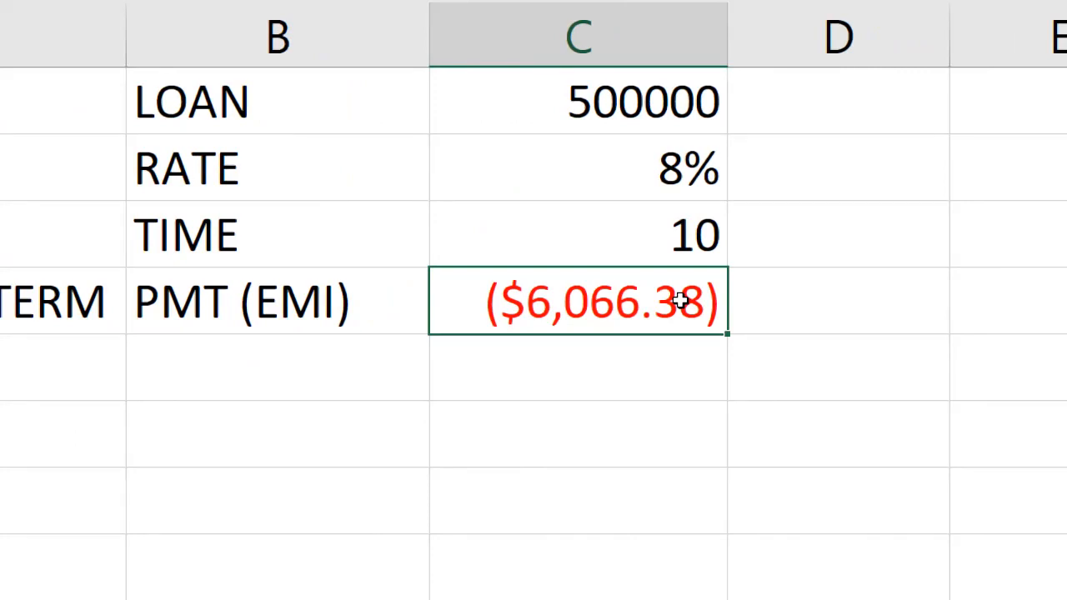
{"action": "type", "text": "=PMT"}
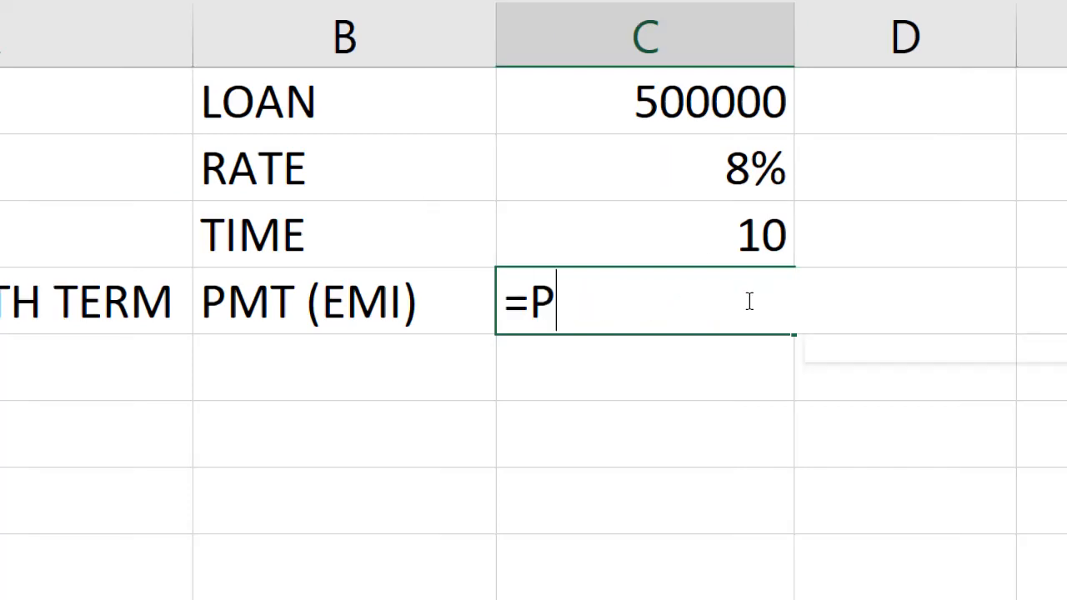
{"action": "type", "text": "("}
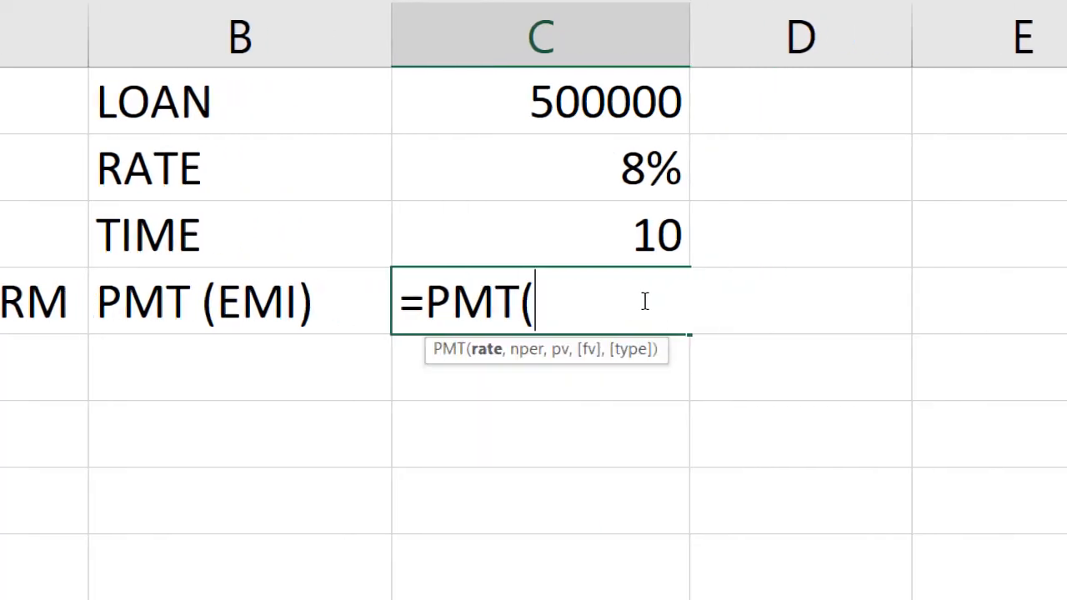
{"action": "left_click", "coordinate": [614, 180]}
{"action": "type", "text": "/12,"}
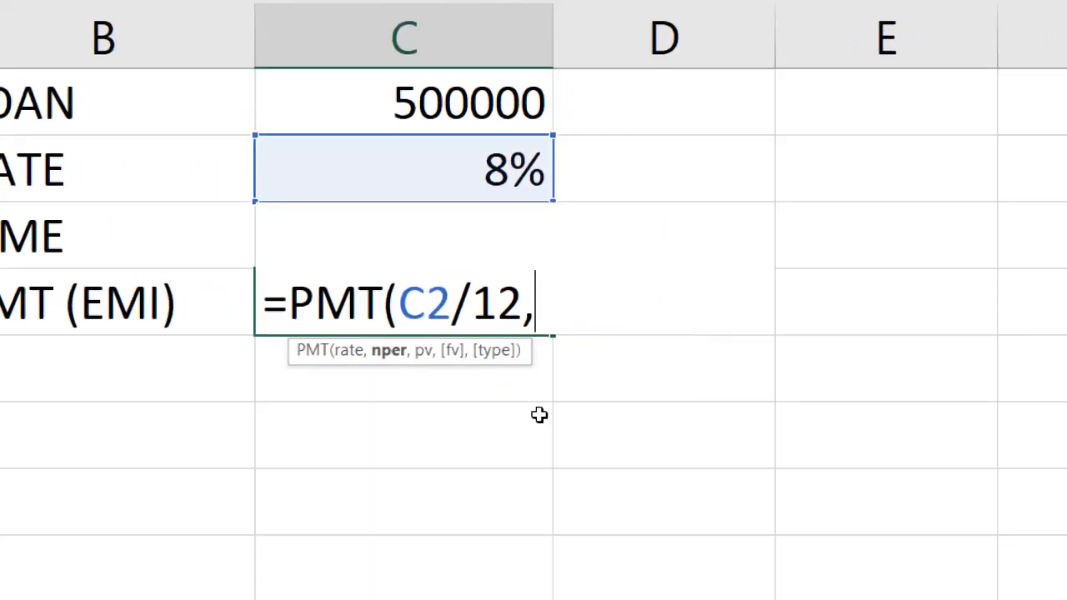
{"action": "key", "text": "Up"}
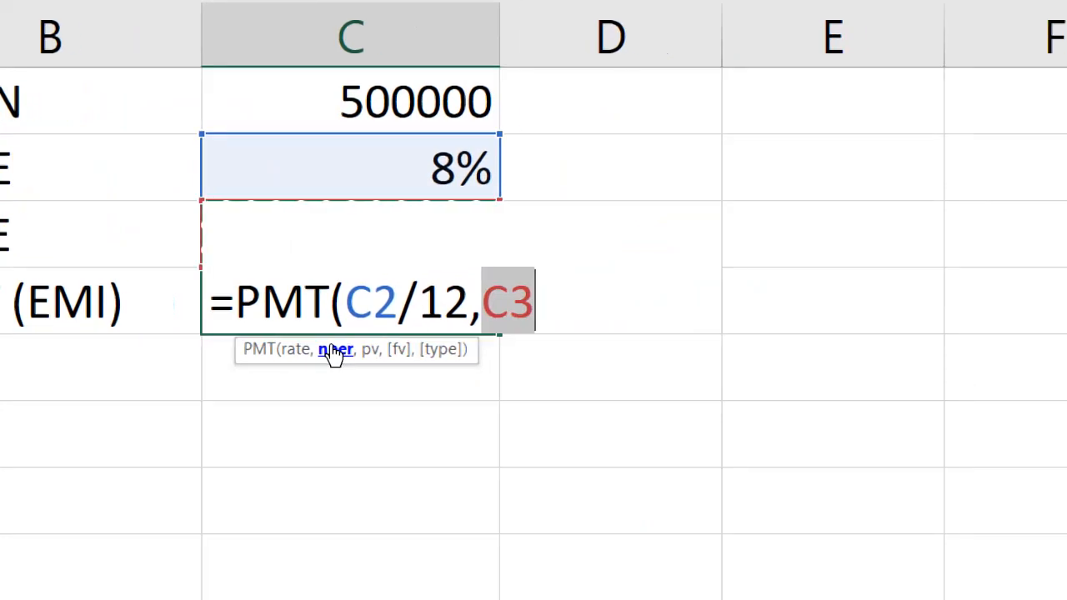
{"action": "type", "text": "*12"}
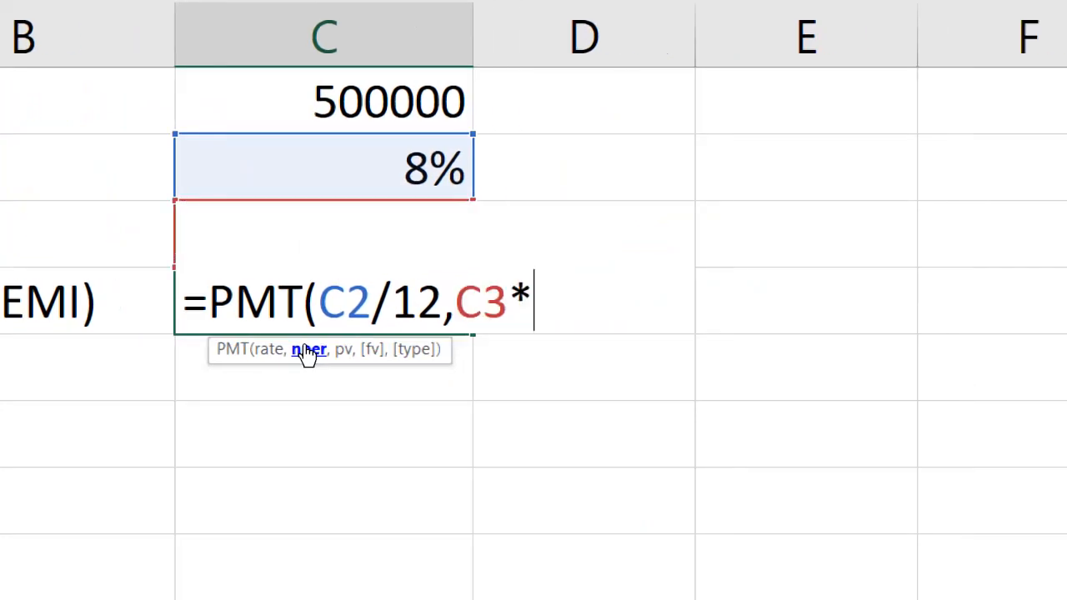
{"action": "type", "text": ","}
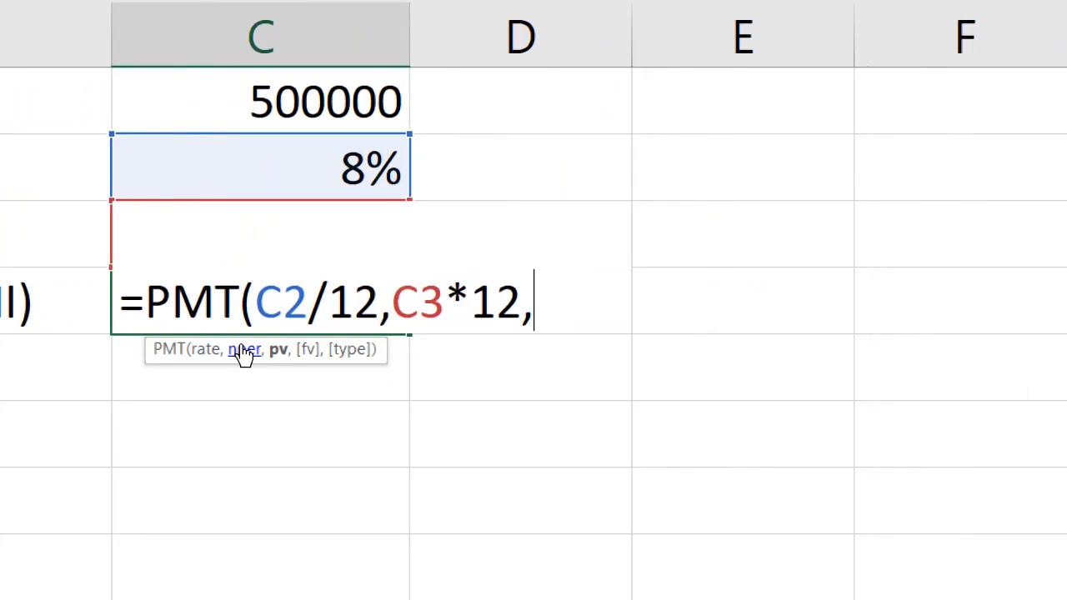
{"action": "type", "text": ","}
{"action": "key", "text": "BackSpace"}
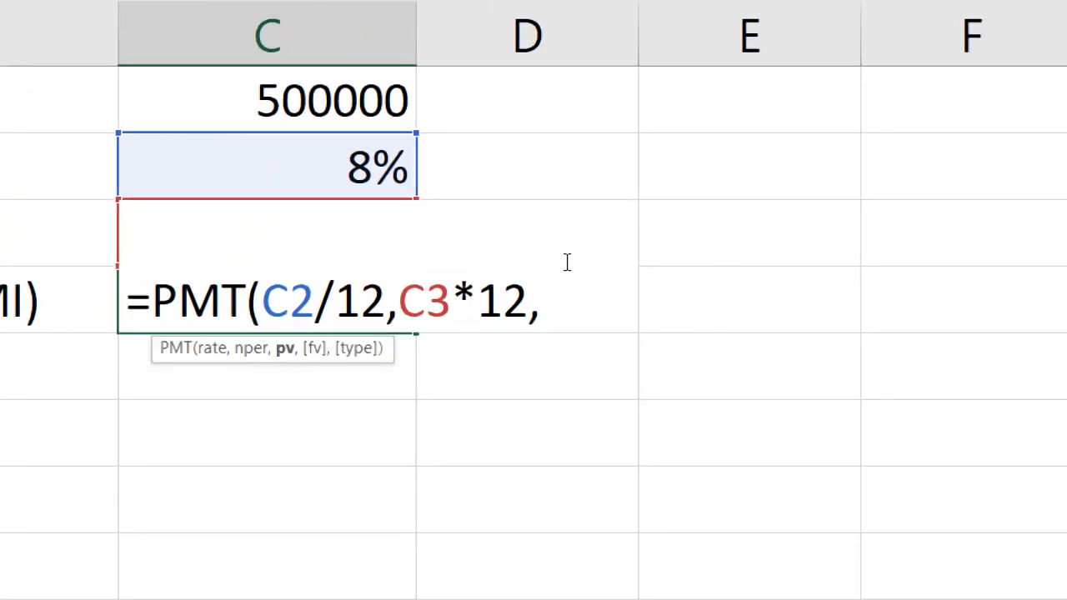
{"action": "left_click", "coordinate": [369, 101]}
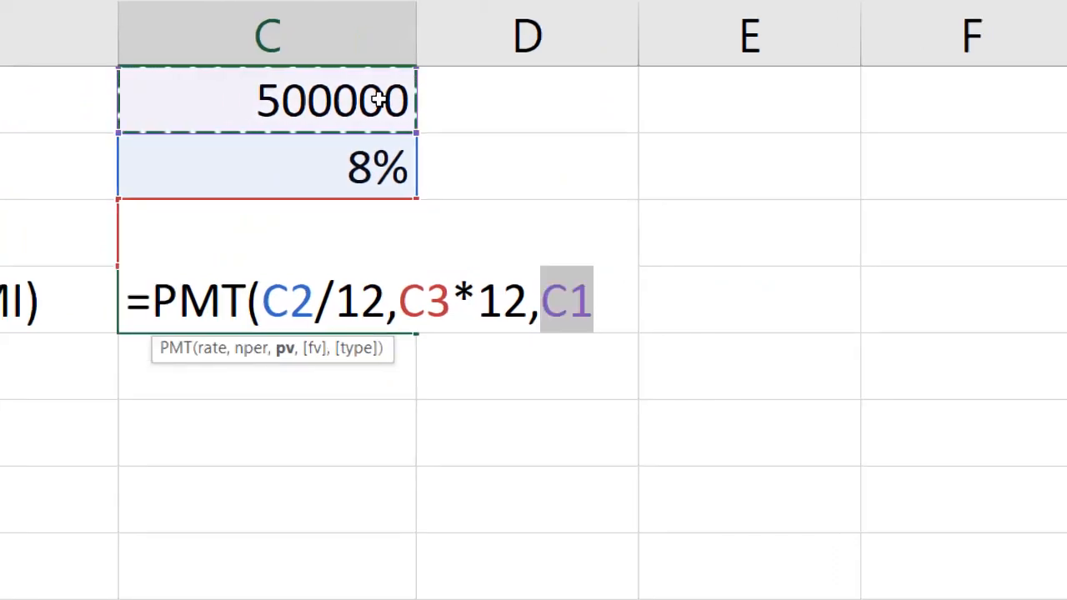
{"action": "type", "text": ")"}
{"action": "key", "text": "Return"}
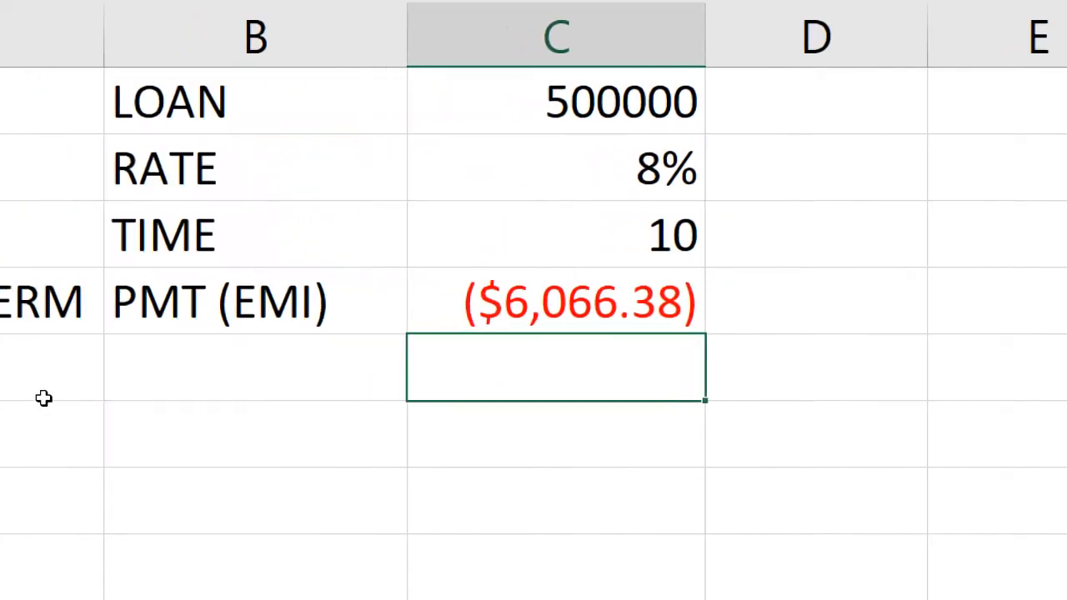
{"action": "left_click", "coordinate": [301, 306]}
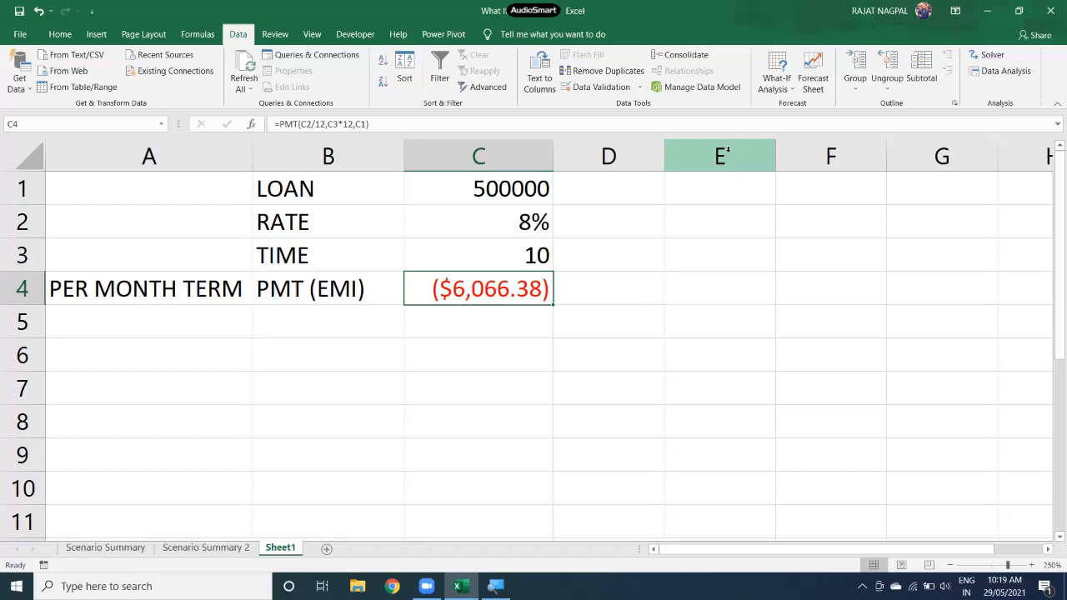
{"action": "left_click_drag", "start_coordinate": [475, 190], "coordinate": [480, 210]}
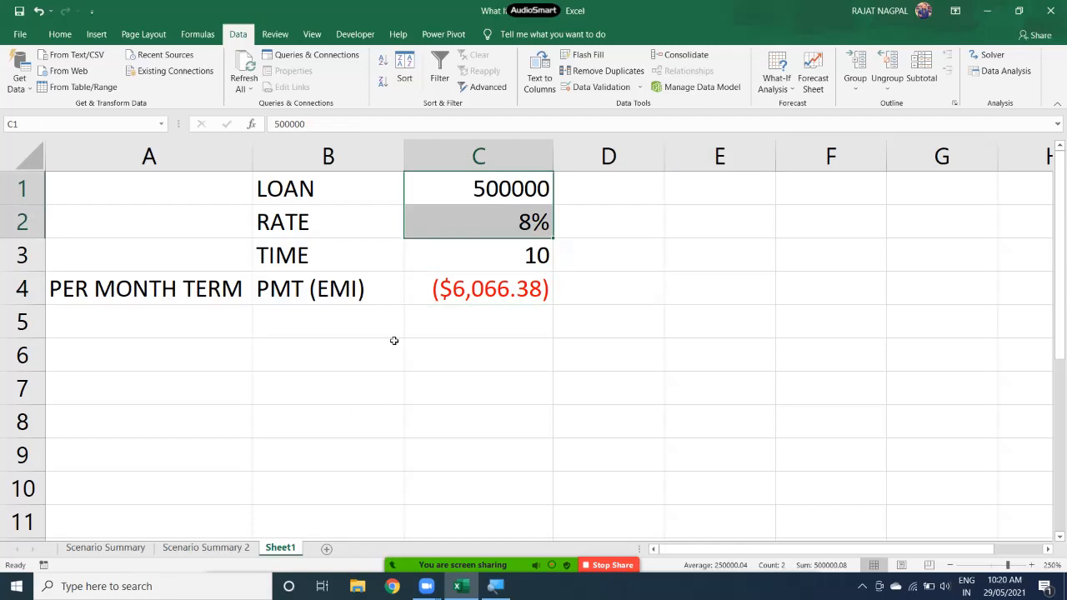
{"action": "left_click", "coordinate": [575, 286]}
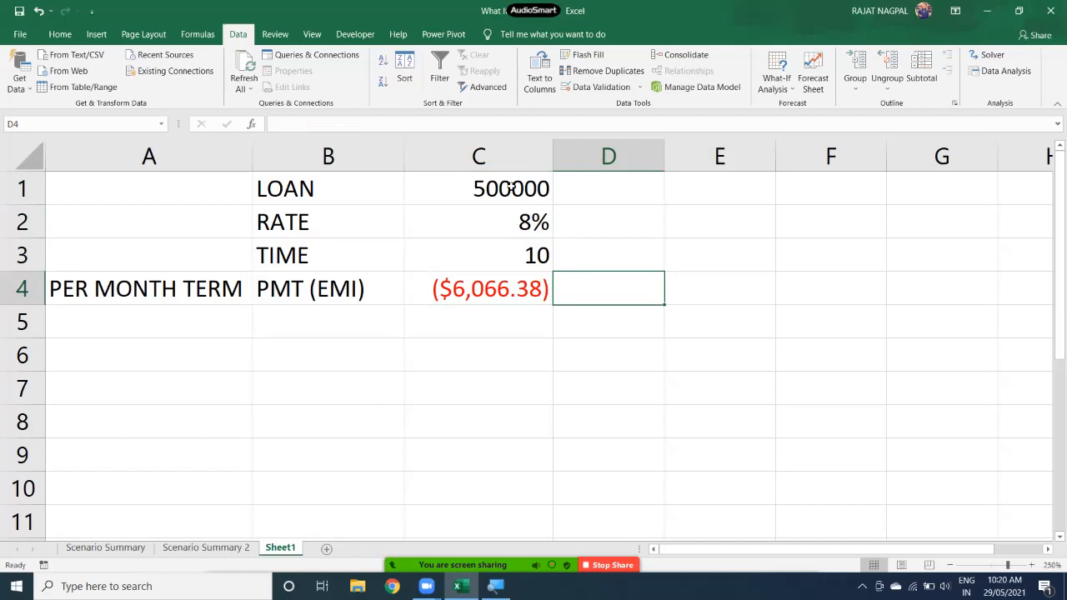
- With C1:C2 selected, delete the existing SBI, AXIS and ICICI scenarios in the Scenario Manager
{"action": "left_click_drag", "start_coordinate": [512, 188], "coordinate": [527, 222]}
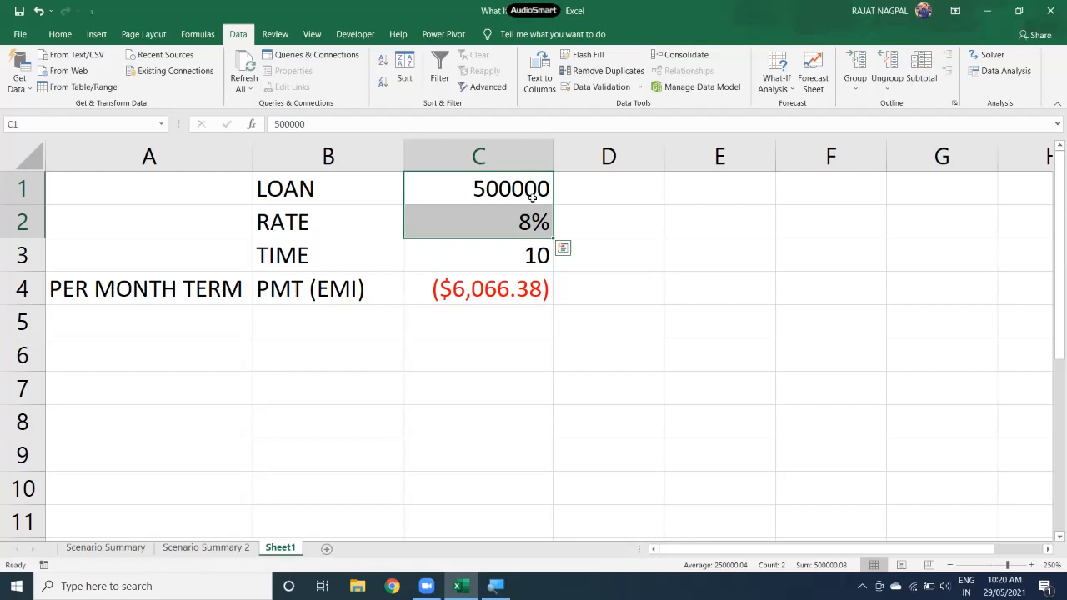
{"action": "left_click", "coordinate": [791, 90]}
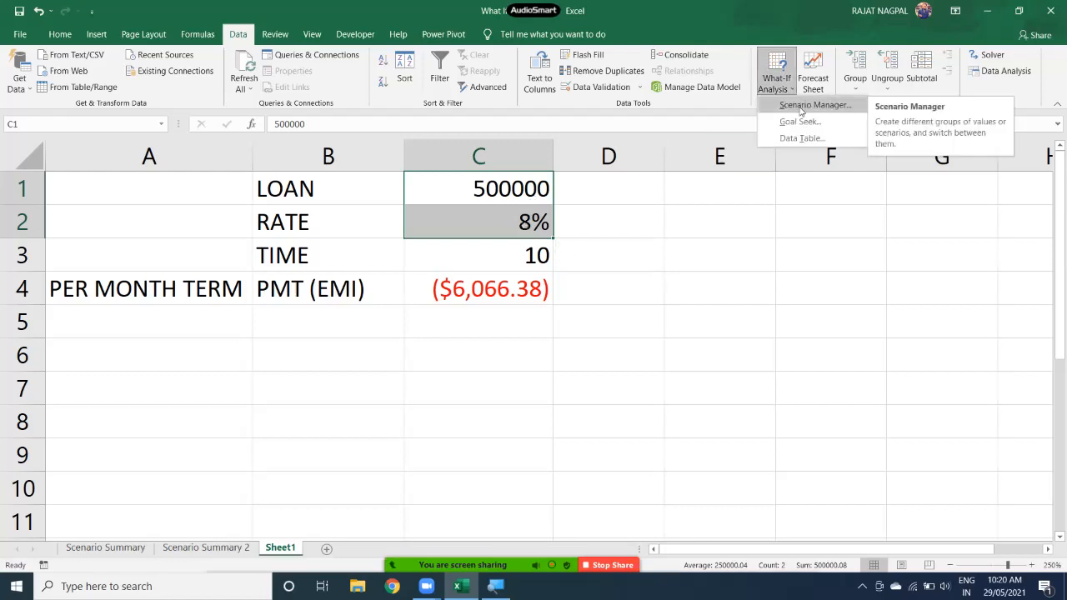
{"action": "left_click", "coordinate": [801, 107]}
{"action": "left_click_drag", "start_coordinate": [481, 59], "coordinate": [766, 75]}
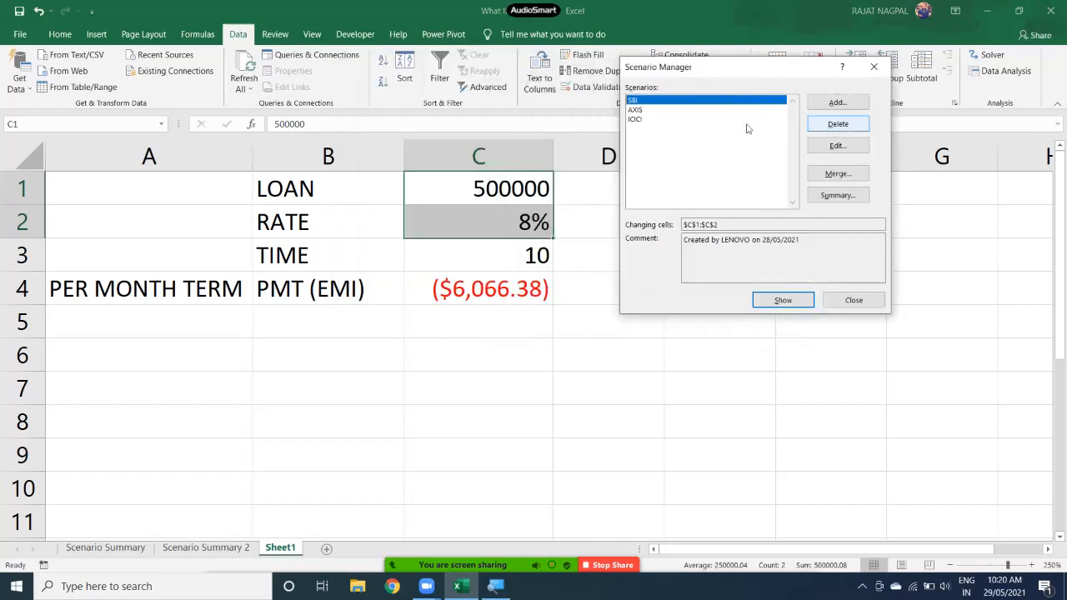
{"action": "left_click", "coordinate": [840, 123]}
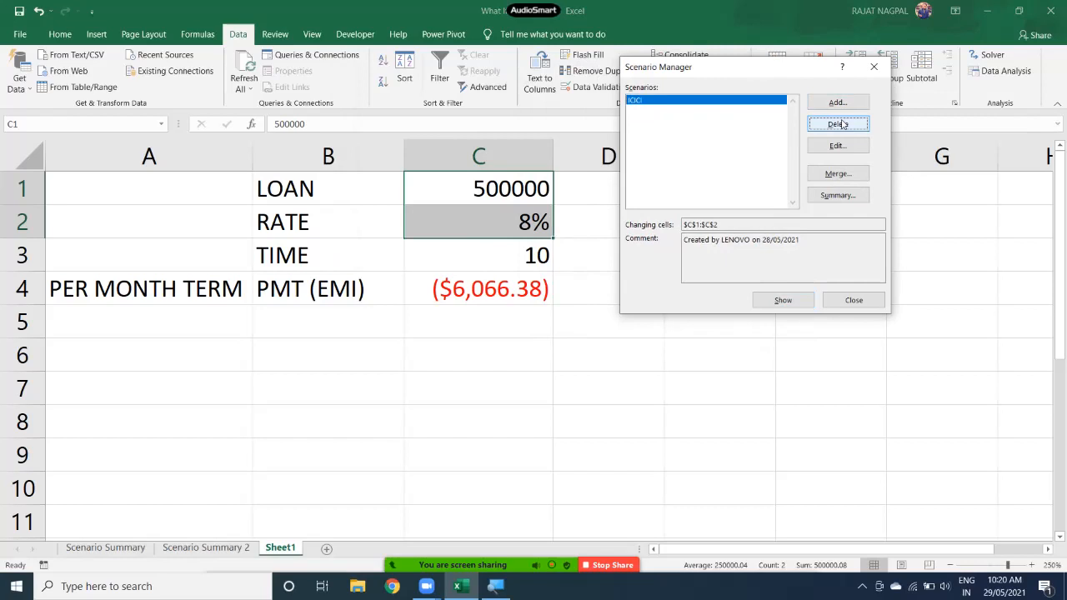
{"action": "left_click", "coordinate": [840, 123]}
{"action": "left_click", "coordinate": [841, 124]}
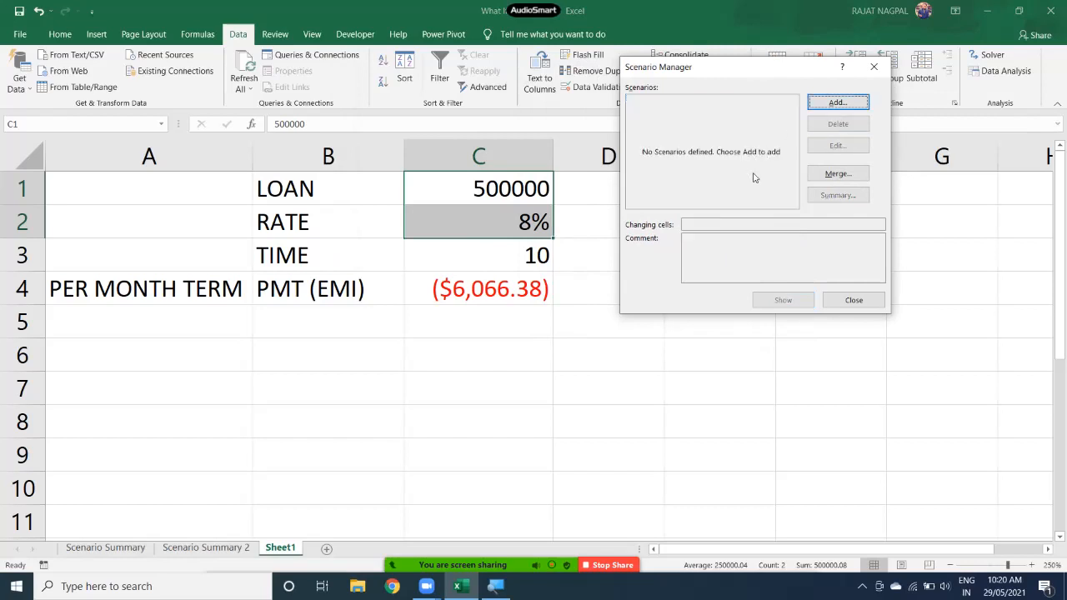
- Add a scenario named SBI with changing cells C1:C2, setting C1 to 600000 and C2 to 9%
{"action": "left_click", "coordinate": [836, 103]}
{"action": "type", "text": "SB"}
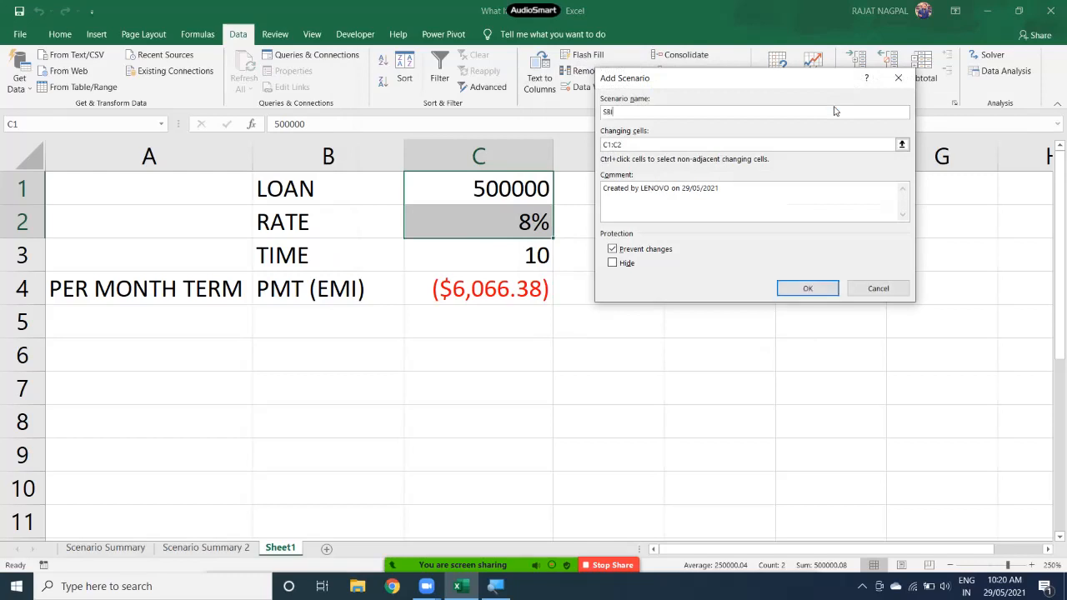
{"action": "type", "text": "I"}
{"action": "key", "text": "Return"}
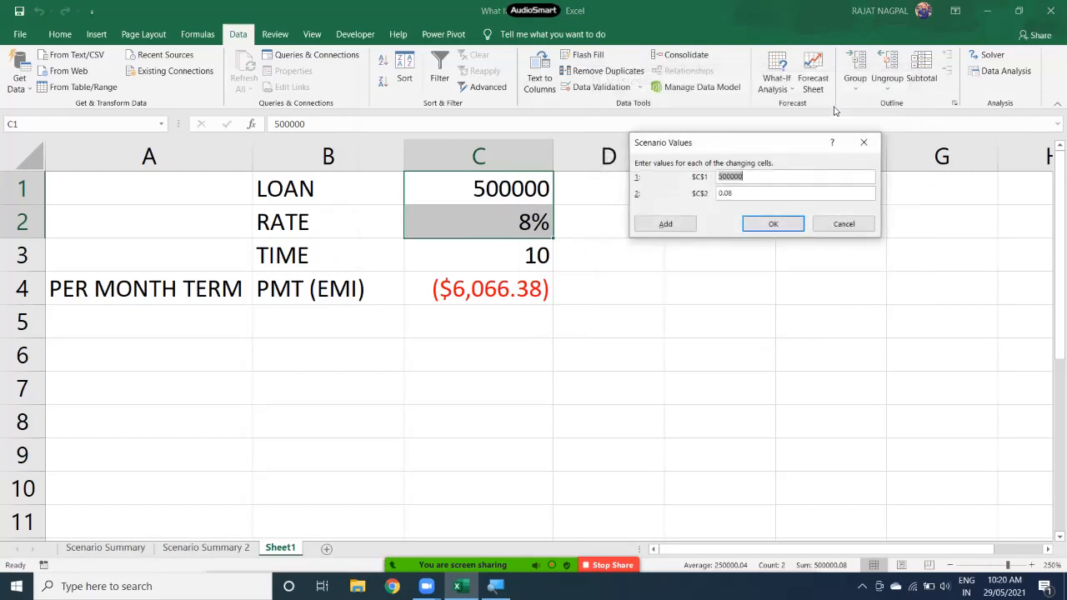
{"action": "type", "text": "600000"}
{"action": "key", "text": "Tab"}
{"action": "type", "text": "9%"}
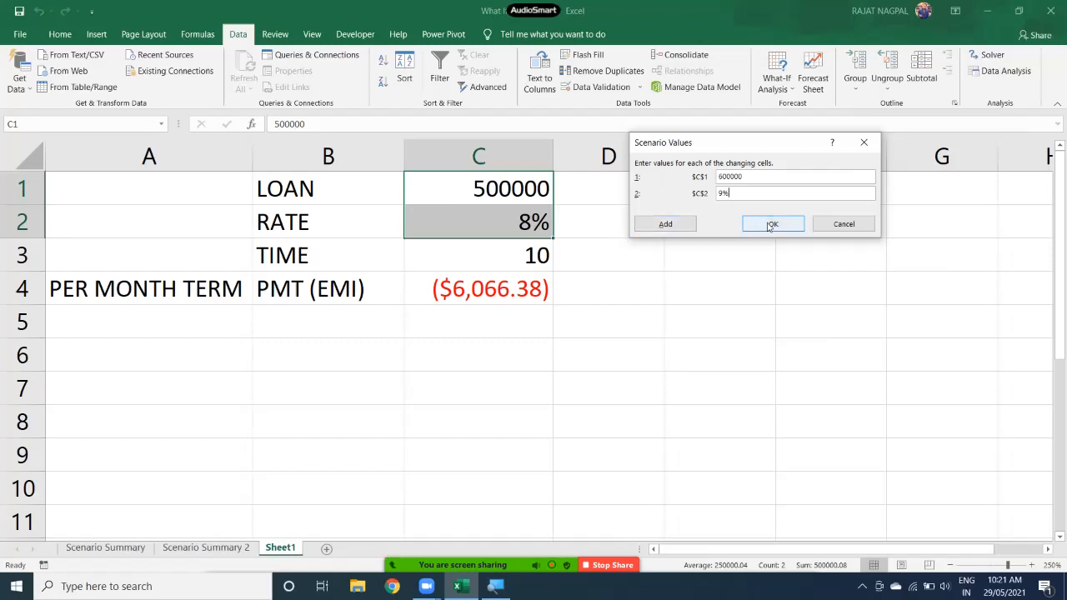
- Add a second scenario named AXIS, setting C1 to 400000 and C2 to 8%
{"action": "left_click", "coordinate": [666, 224]}
{"action": "type", "text": "AXIS"}
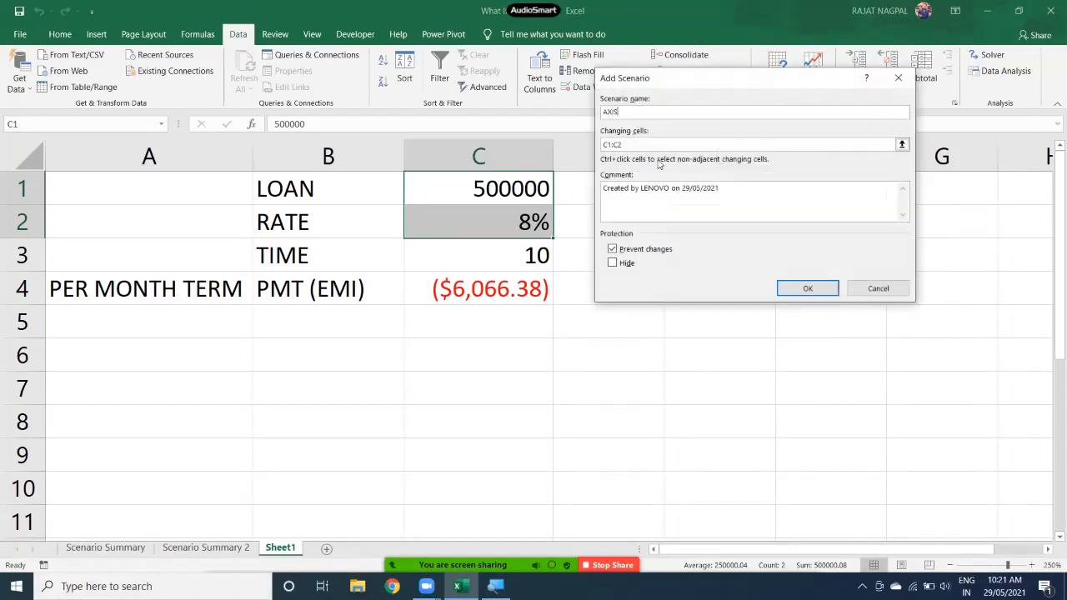
{"action": "key", "text": "Return"}
{"action": "type", "text": "400000"}
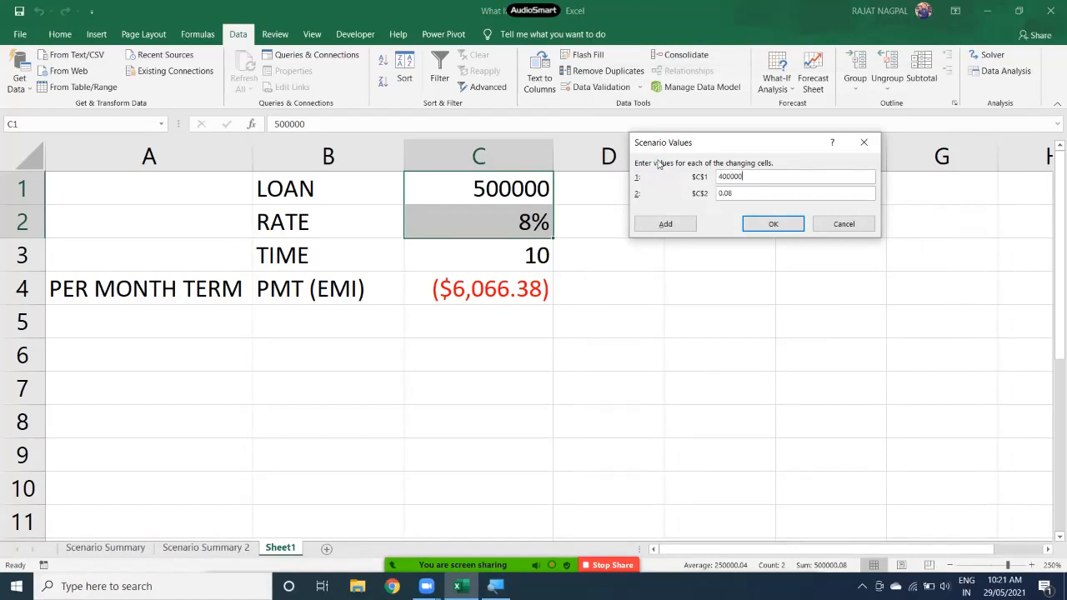
{"action": "key", "text": "Tab"}
{"action": "type", "text": "8%"}
- Add a third scenario named ICICI with C1 at 700000 and C2 at 10%, and finish adding scenarios
{"action": "left_click", "coordinate": [684, 225]}
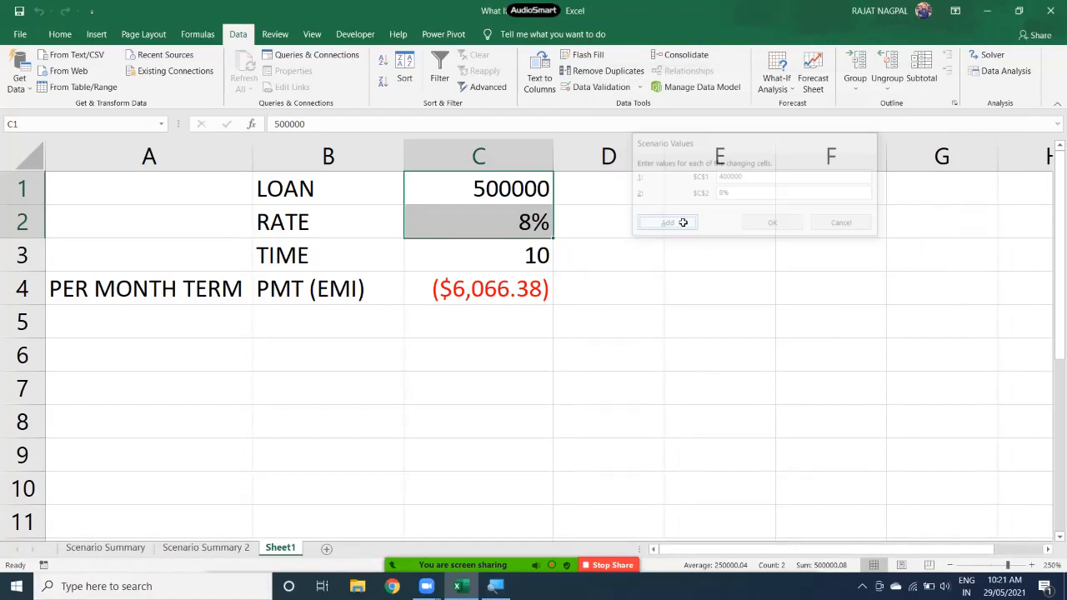
{"action": "type", "text": "ICOC"}
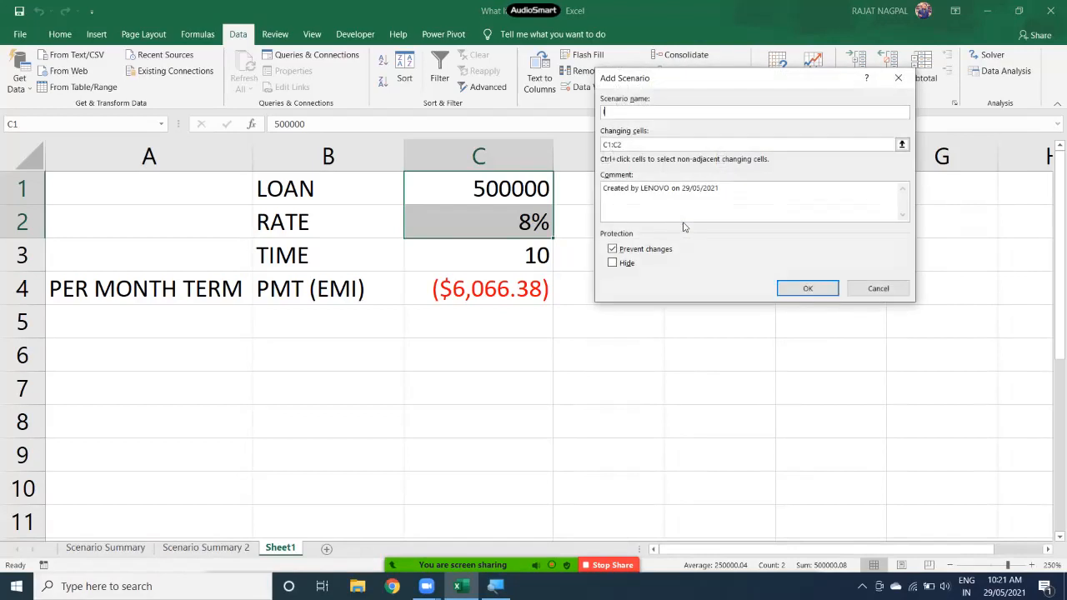
{"action": "key", "text": "BackSpace"}
{"action": "key", "text": "BackSpace"}
{"action": "type", "text": "ICI"}
{"action": "key", "text": "Return"}
{"action": "type", "text": "700000"}
{"action": "key", "text": "Tab"}
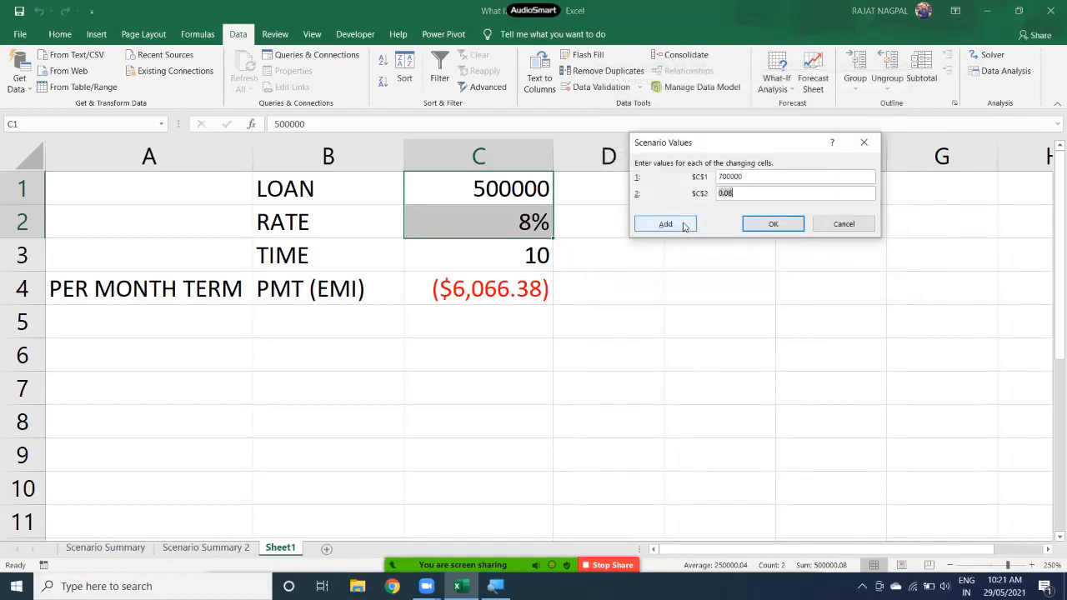
{"action": "type", "text": "10%"}
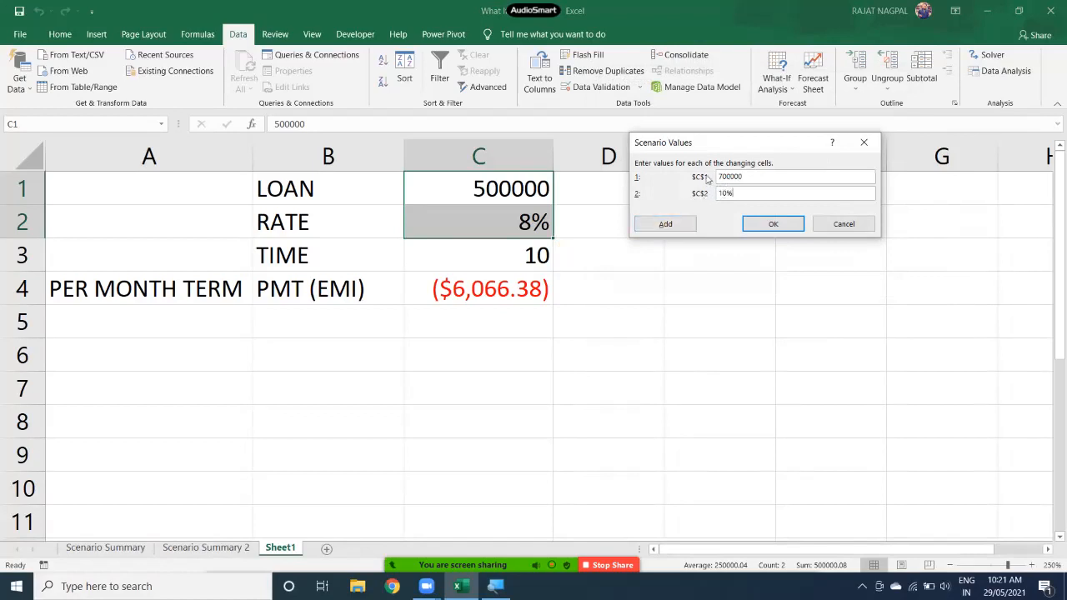
{"action": "left_click", "coordinate": [765, 226]}
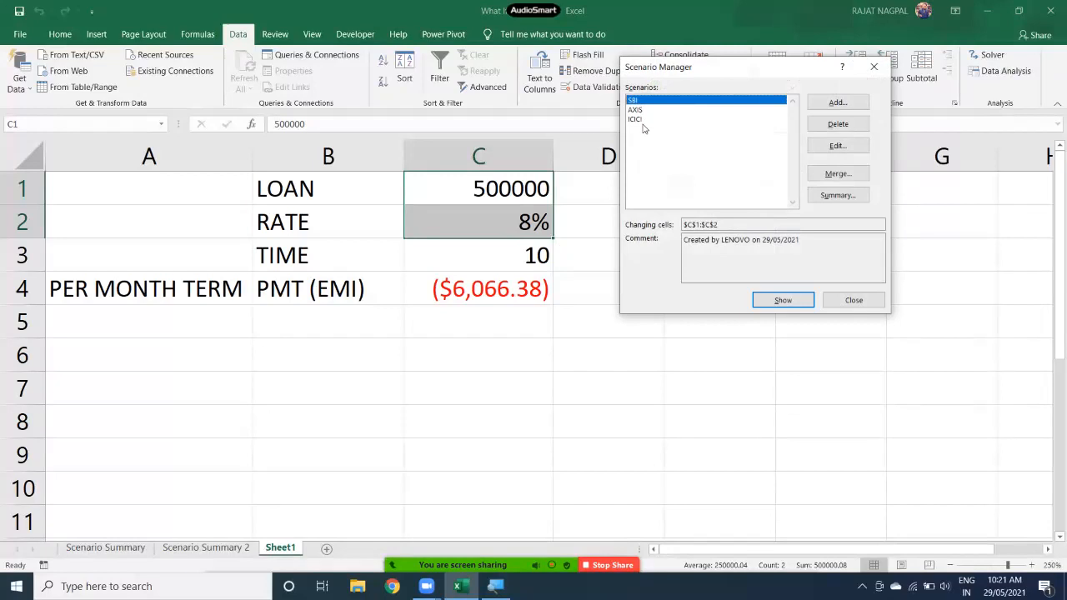
- Generate a scenario summary report with C4 as the result cell
{"action": "left_click", "coordinate": [830, 197]}
{"action": "left_click", "coordinate": [697, 215]}
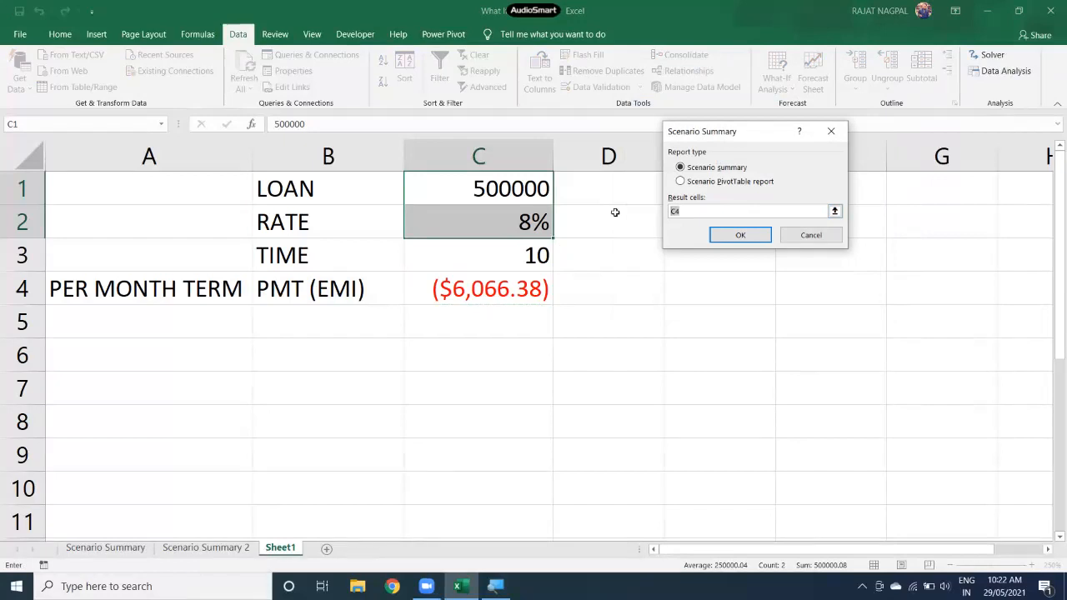
{"action": "left_click", "coordinate": [515, 289]}
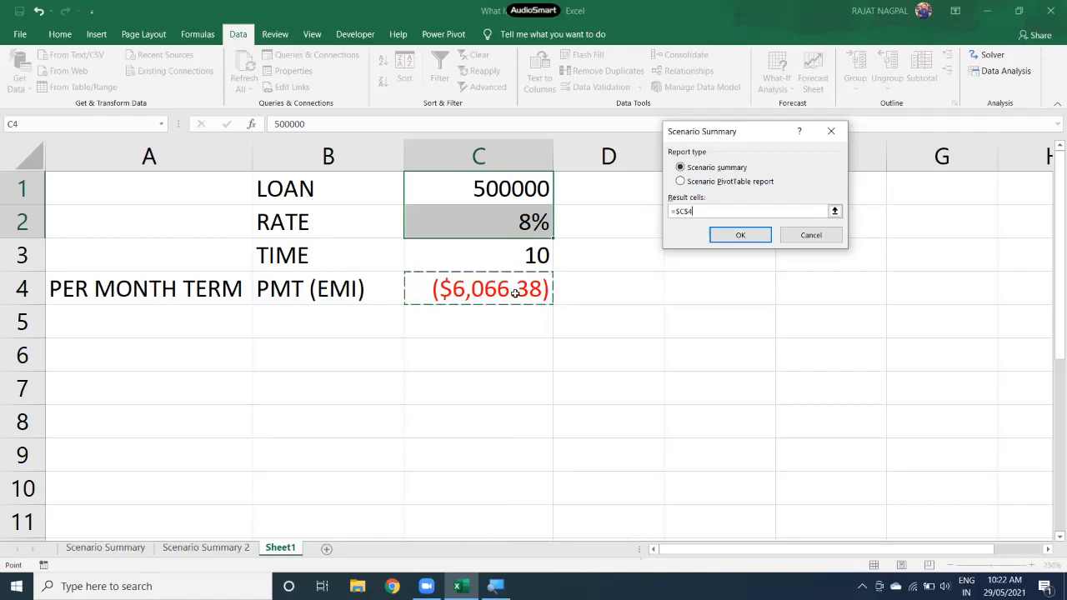
{"action": "left_click", "coordinate": [743, 234]}
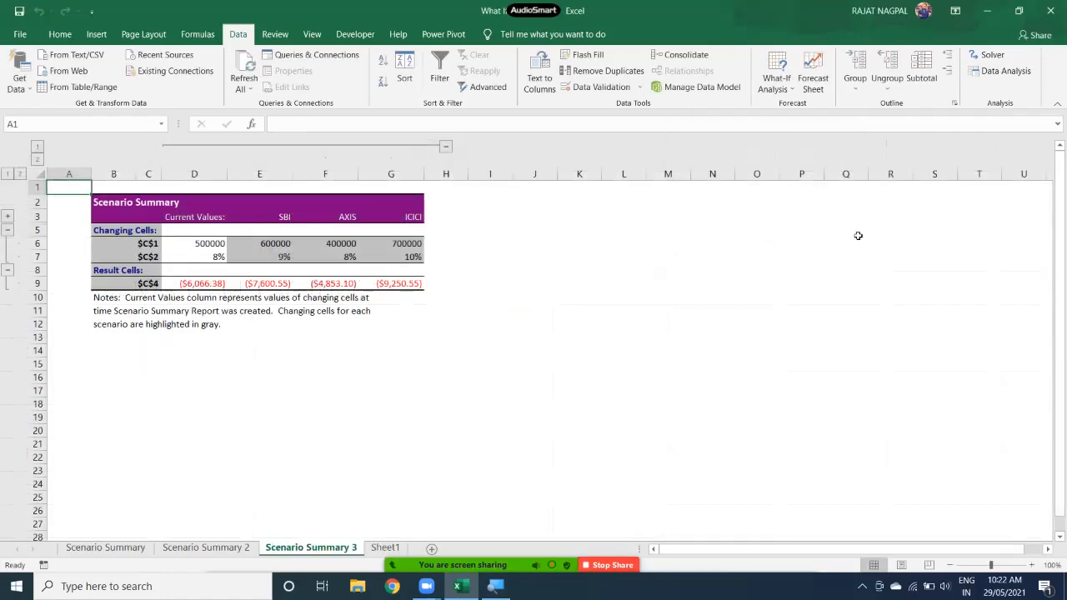
- Examine the scenario summary report, comparing loan amount, rate and monthly payment for the current values, SBI, AXIS and ICICI
{"action": "scroll", "coordinate": [747, 295], "scroll_direction": "up", "scroll_amount": 11, "text": "ctrl"}
{"action": "scroll", "coordinate": [476, 409], "scroll_direction": "down", "scroll_amount": 3, "text": "ctrl"}
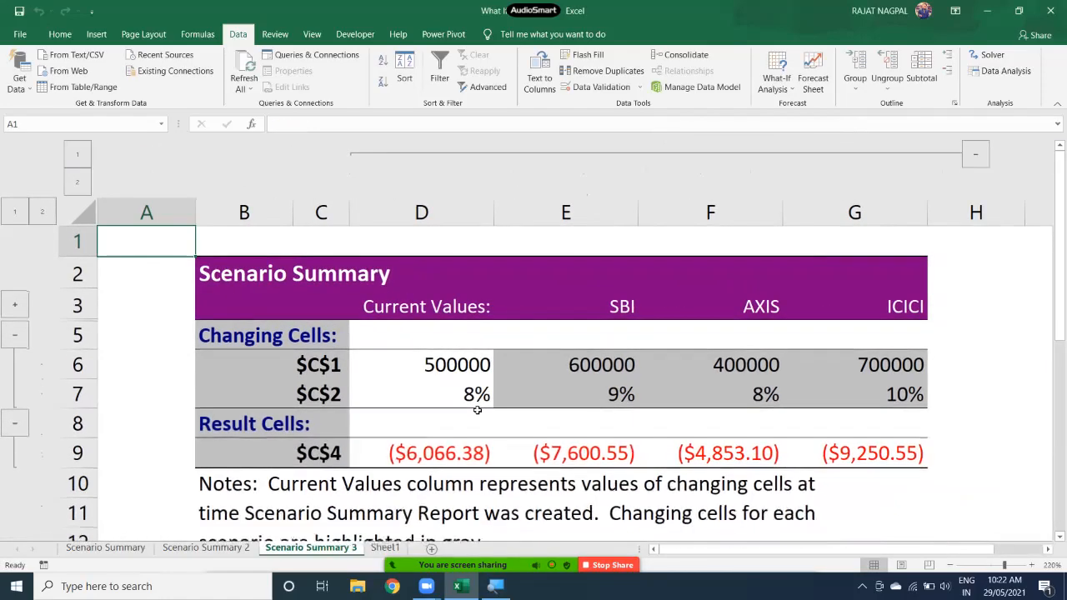
{"action": "left_click_drag", "start_coordinate": [436, 312], "coordinate": [444, 455]}
{"action": "left_click_drag", "start_coordinate": [589, 364], "coordinate": [595, 394]}
{"action": "left_click", "coordinate": [593, 376]}
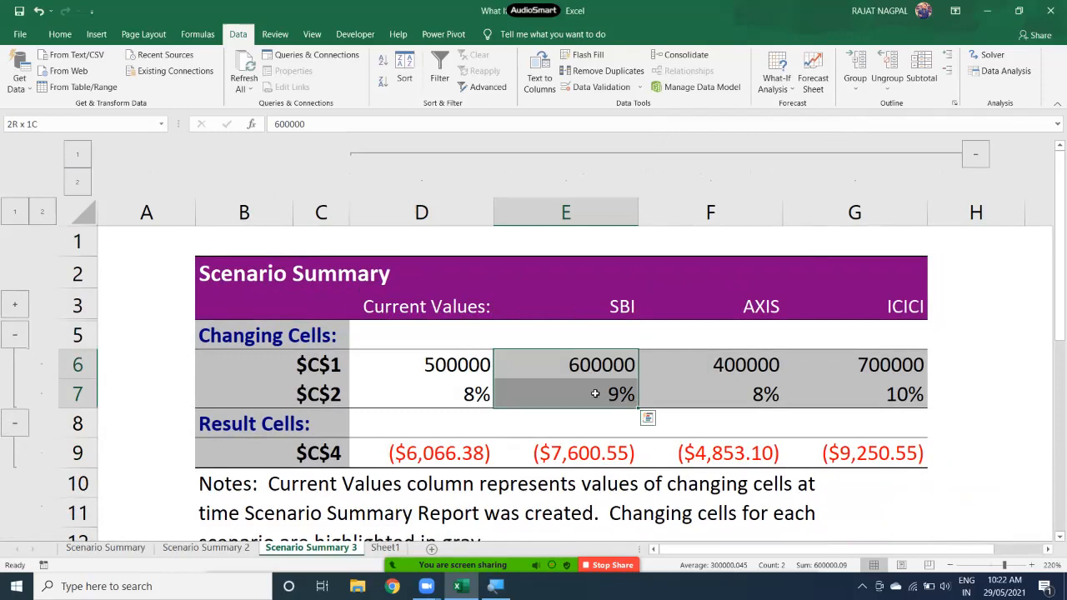
{"action": "left_click", "coordinate": [590, 455]}
{"action": "left_click_drag", "start_coordinate": [750, 307], "coordinate": [741, 451]}
{"action": "left_click_drag", "start_coordinate": [872, 307], "coordinate": [888, 451]}
{"action": "left_click_drag", "start_coordinate": [878, 368], "coordinate": [883, 400]}
{"action": "left_click", "coordinate": [884, 451]}
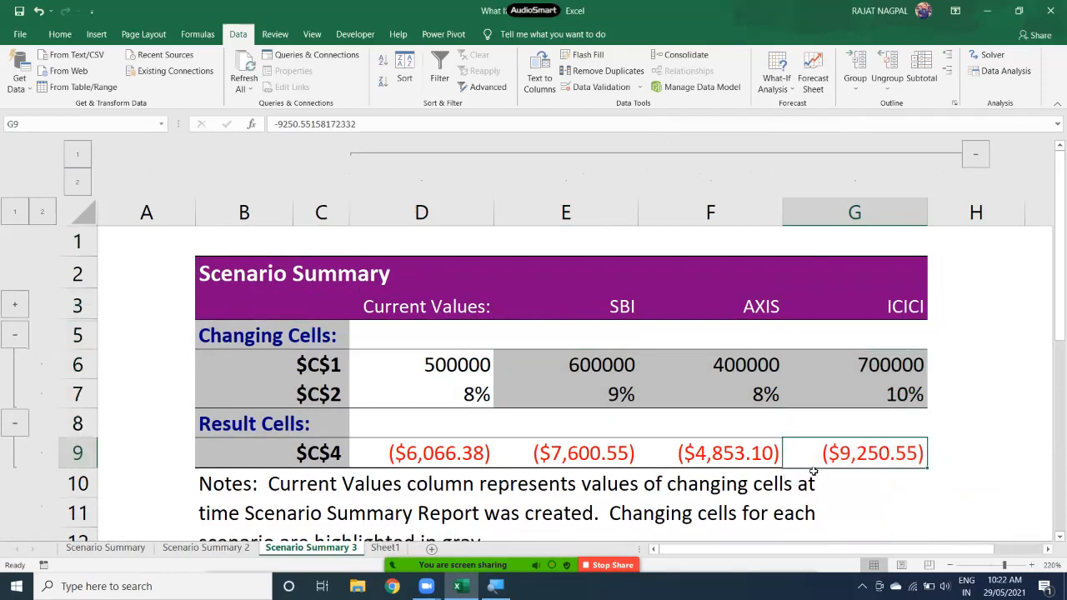
{"action": "left_click_drag", "start_coordinate": [833, 453], "coordinate": [447, 450]}
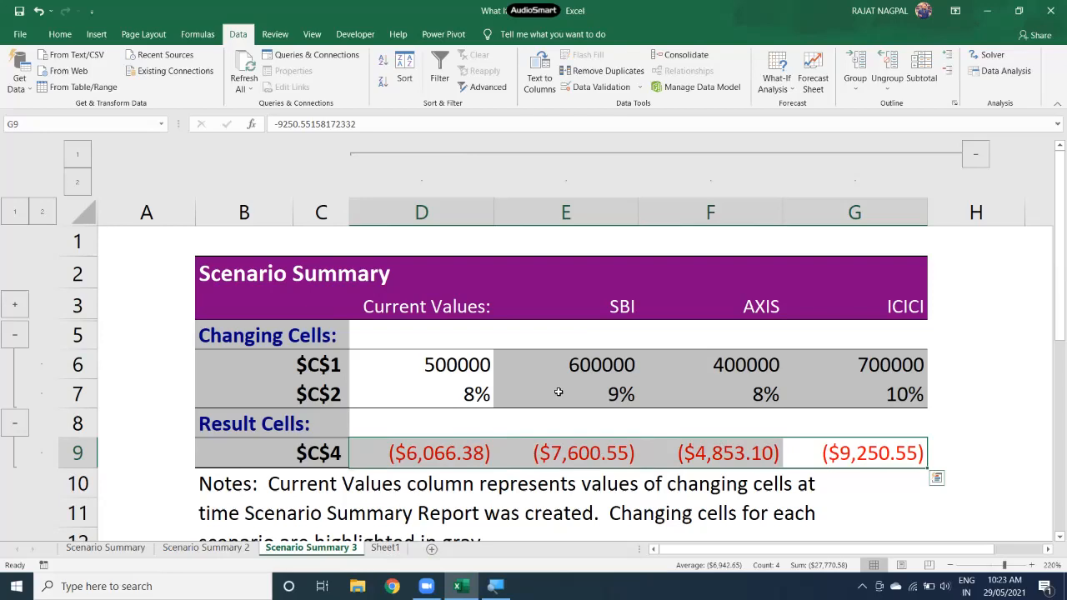
- Re-enter the monthly payment formula =PMT(C2/12,C3*12,C1) in cell C4 of Sheet1 and review its arguments
{"action": "key", "text": "ctrl+Page_Down"}
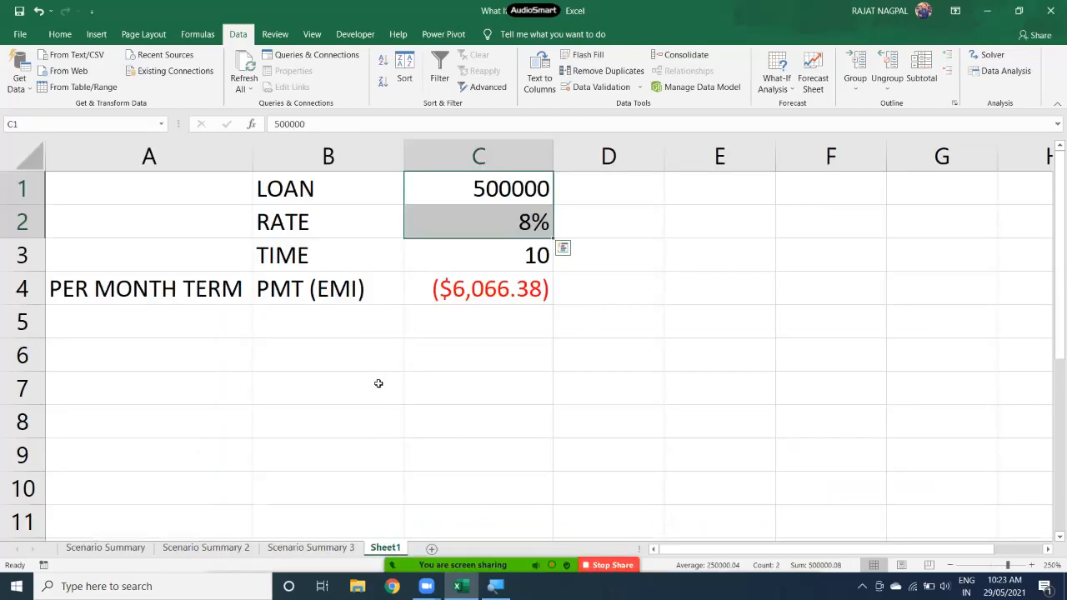
{"action": "left_click", "coordinate": [483, 295]}
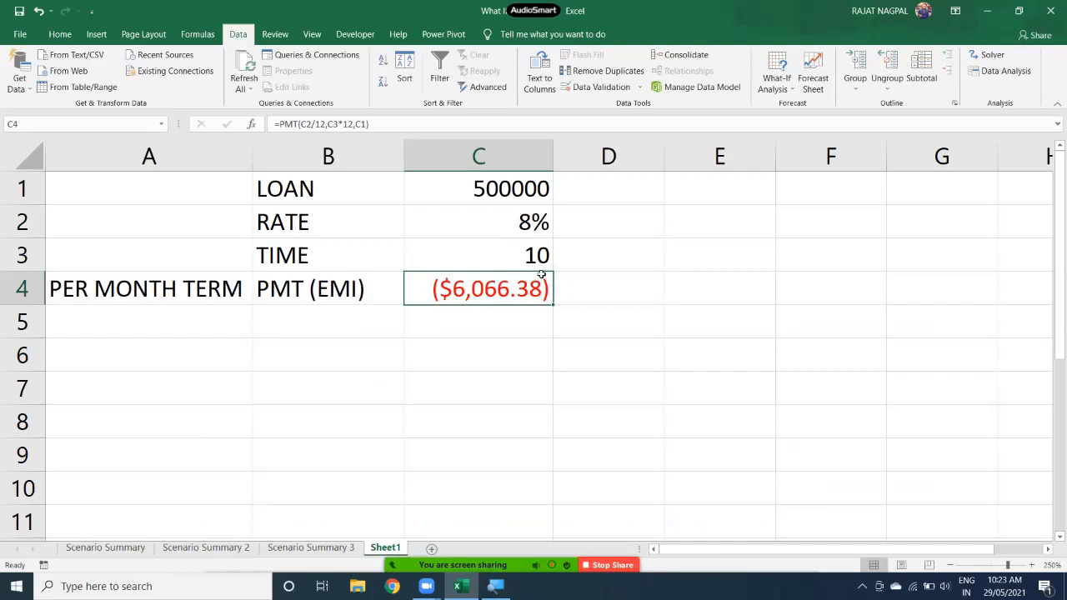
{"action": "type", "text": "=PMT"}
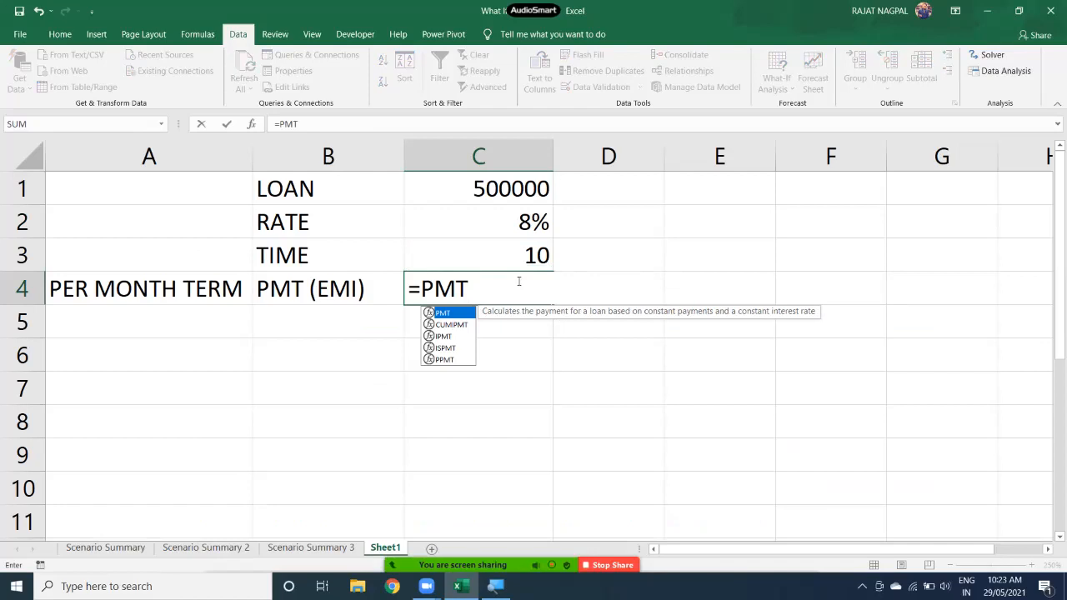
{"action": "type", "text": "("}
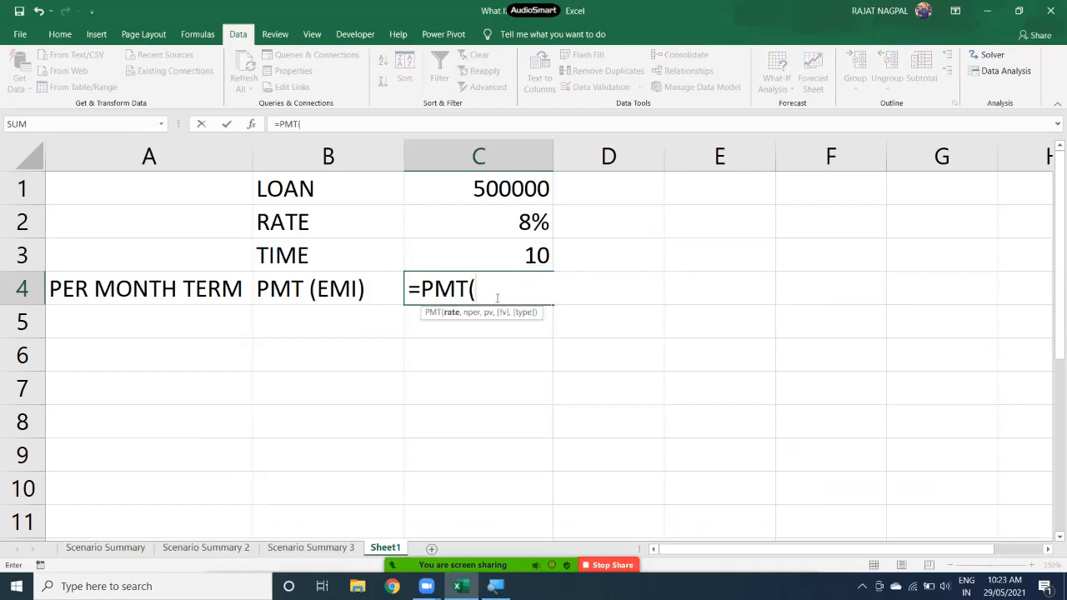
{"action": "left_click", "coordinate": [510, 237]}
{"action": "type", "text": "/12,"}
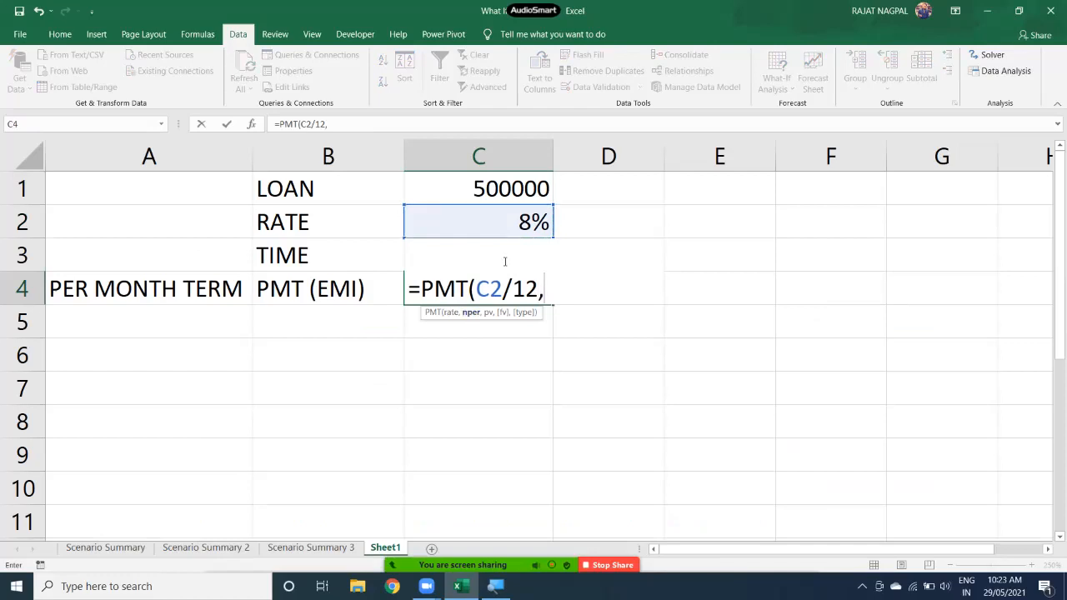
{"action": "left_click", "coordinate": [504, 262]}
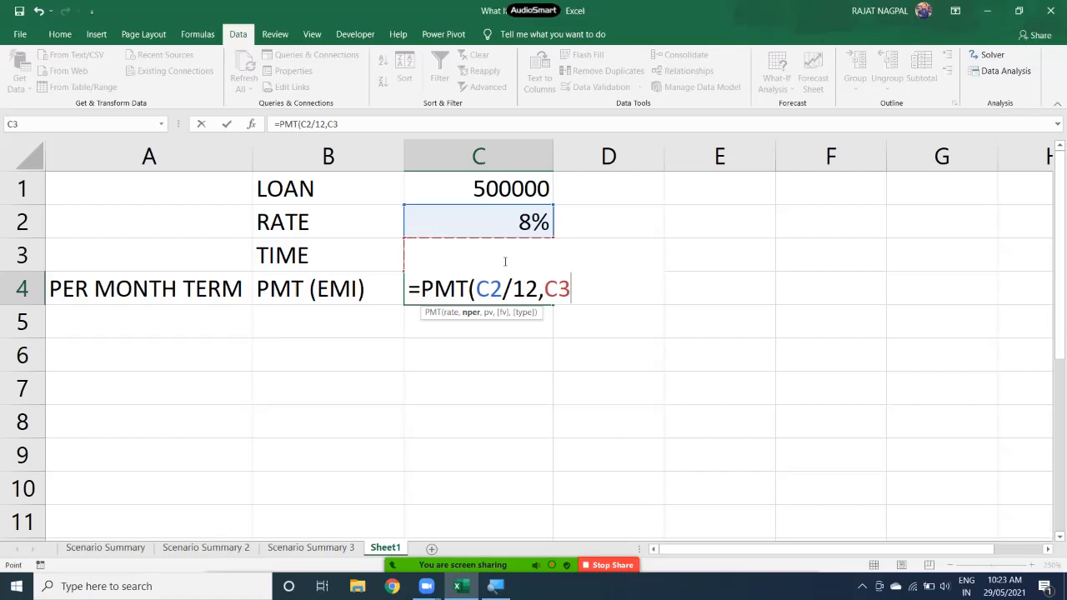
{"action": "type", "text": "*12,"}
{"action": "left_click", "coordinate": [500, 190]}
{"action": "type", "text": ")"}
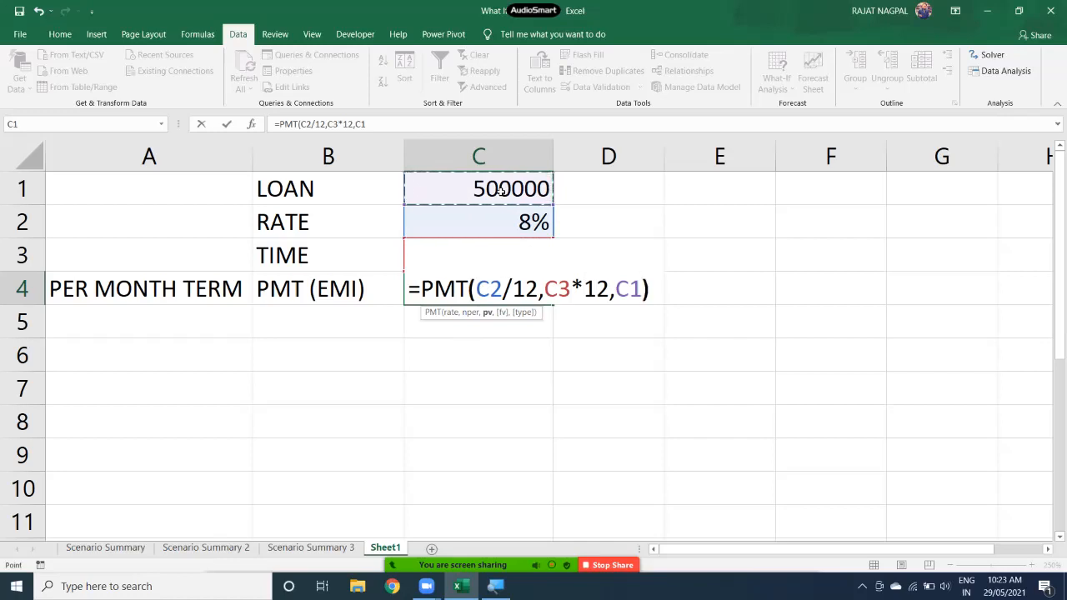
{"action": "key", "text": "Return"}
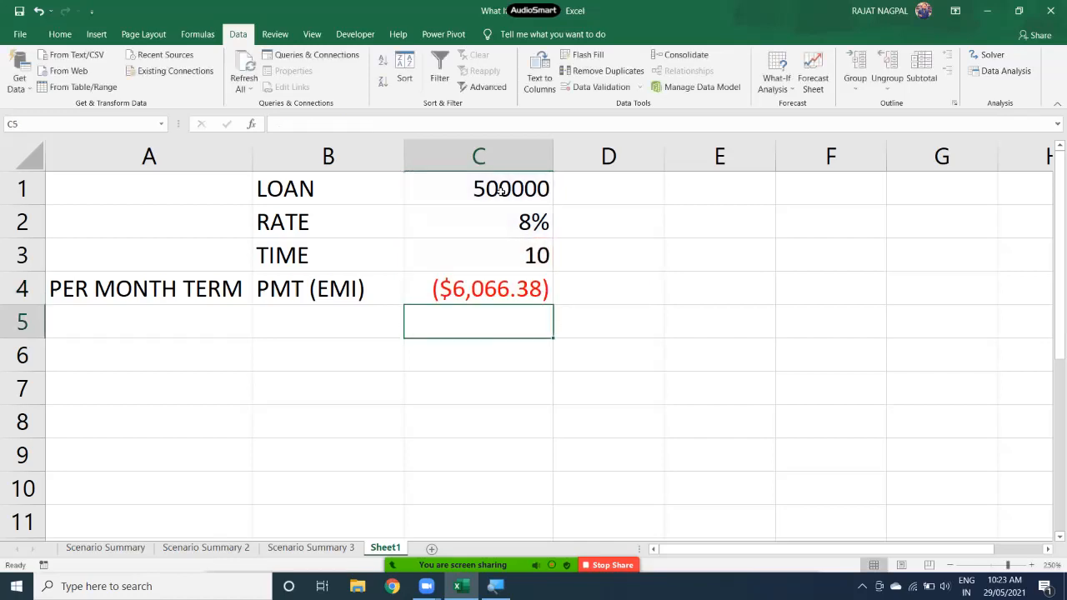
{"action": "double_click", "coordinate": [510, 286]}
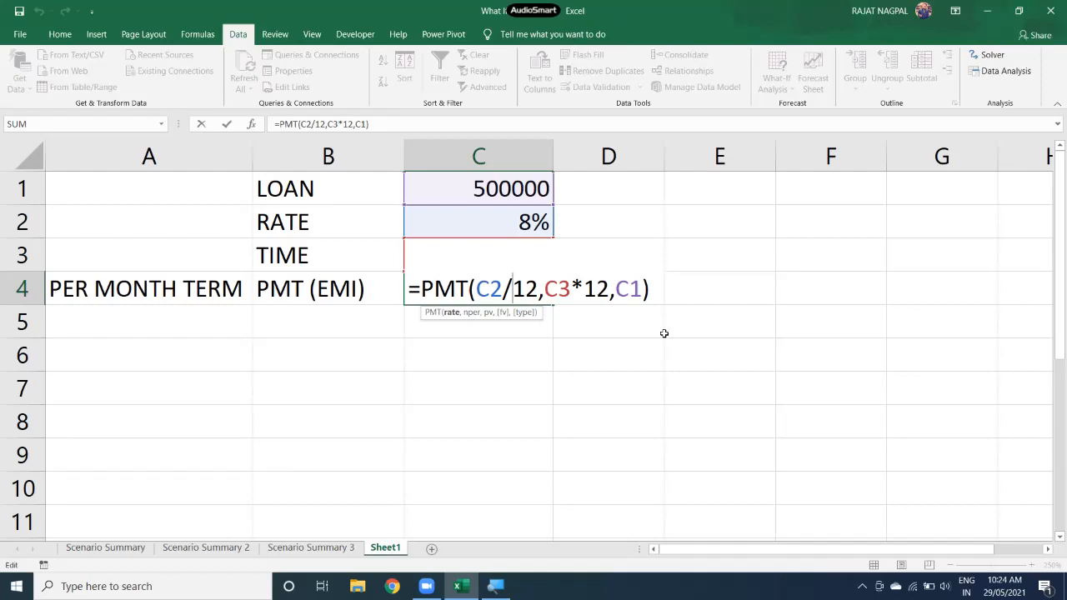
{"action": "key", "text": "Return"}
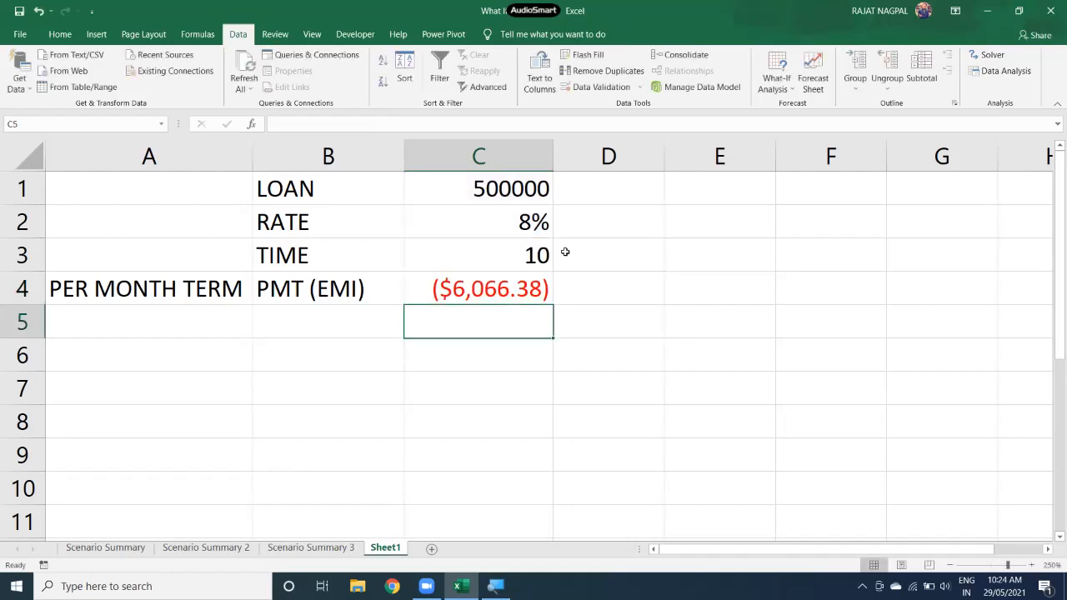
- Select C1:C2 and delete the existing SBI, AXIS and ICICI scenarios in Scenario Manager
{"action": "left_click", "coordinate": [499, 190]}
{"action": "mouse_move", "coordinate": [499, 191]}
{"action": "left_mouse_down"}
{"action": "mouse_move", "coordinate": [503, 213]}
{"action": "mouse_move", "coordinate": [510, 191]}
{"action": "mouse_move", "coordinate": [506, 212]}
{"action": "left_mouse_up"}
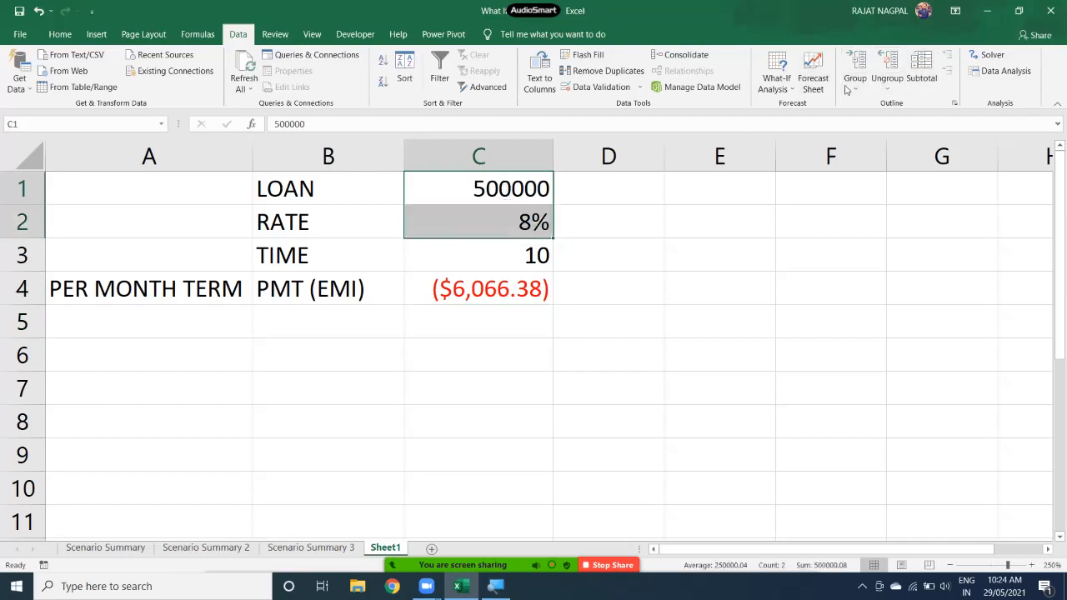
{"action": "left_click", "coordinate": [776, 87]}
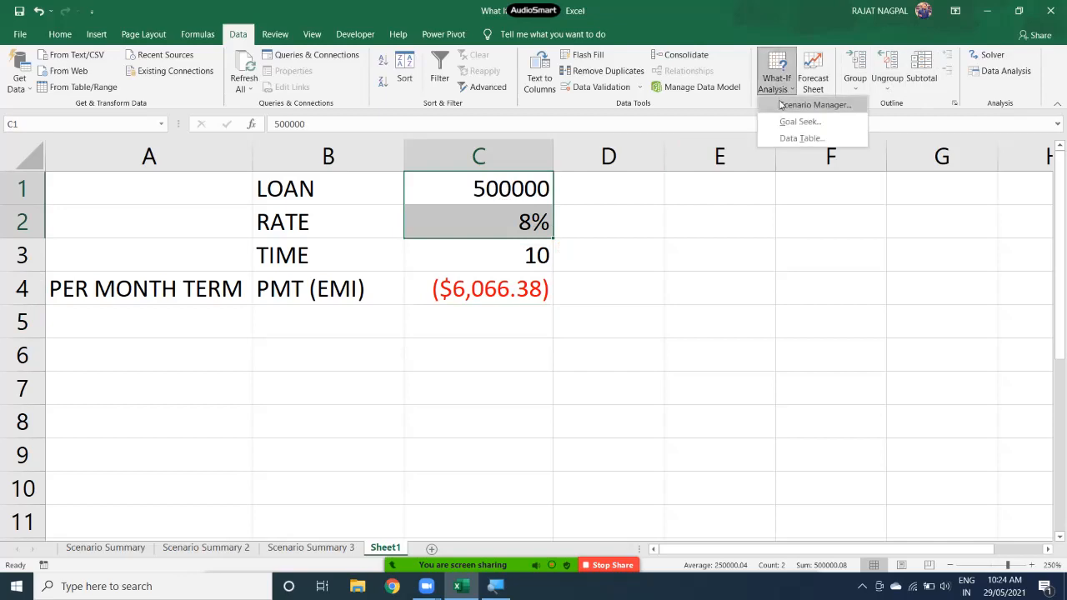
{"action": "left_click", "coordinate": [834, 109]}
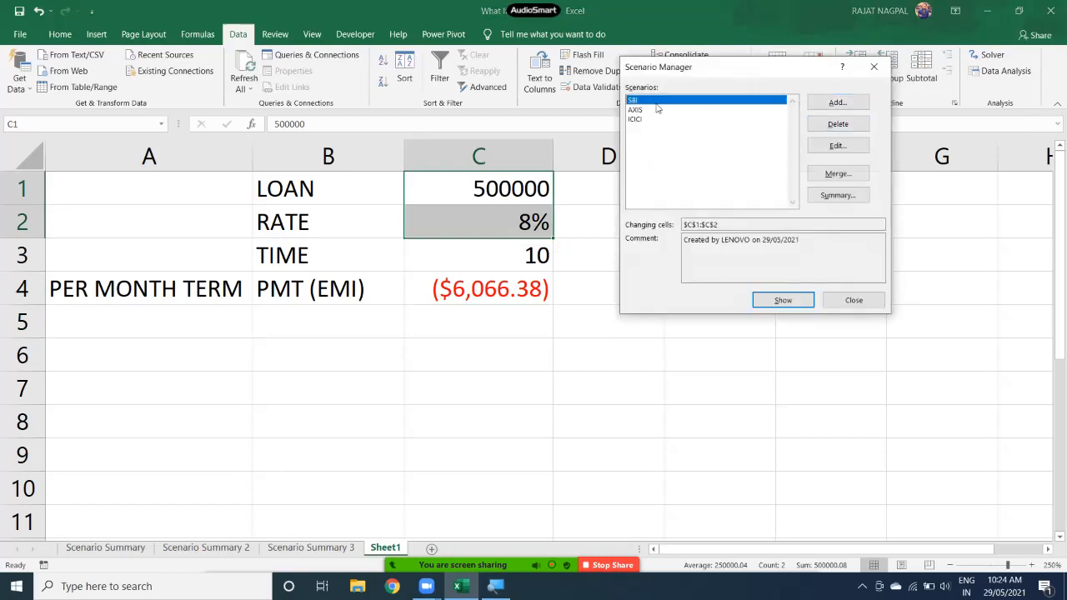
{"action": "left_click", "coordinate": [863, 125]}
{"action": "left_click", "coordinate": [863, 125]}
{"action": "left_click", "coordinate": [864, 126]}
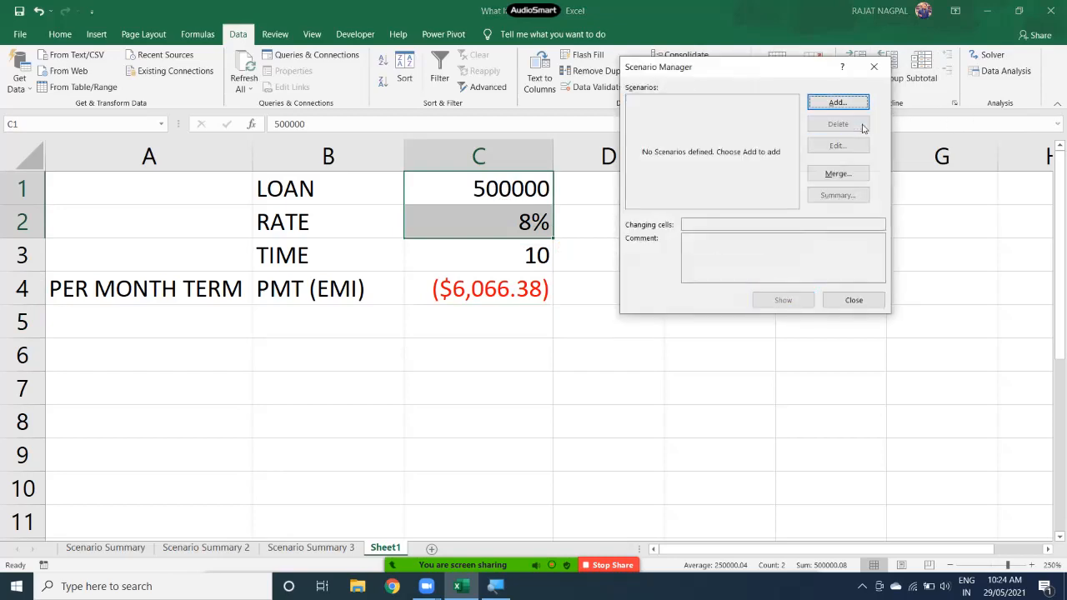
- Add a scenario named PNB for C1:C2, setting C1 to 600000 and C2 to 9%
{"action": "left_click", "coordinate": [840, 104]}
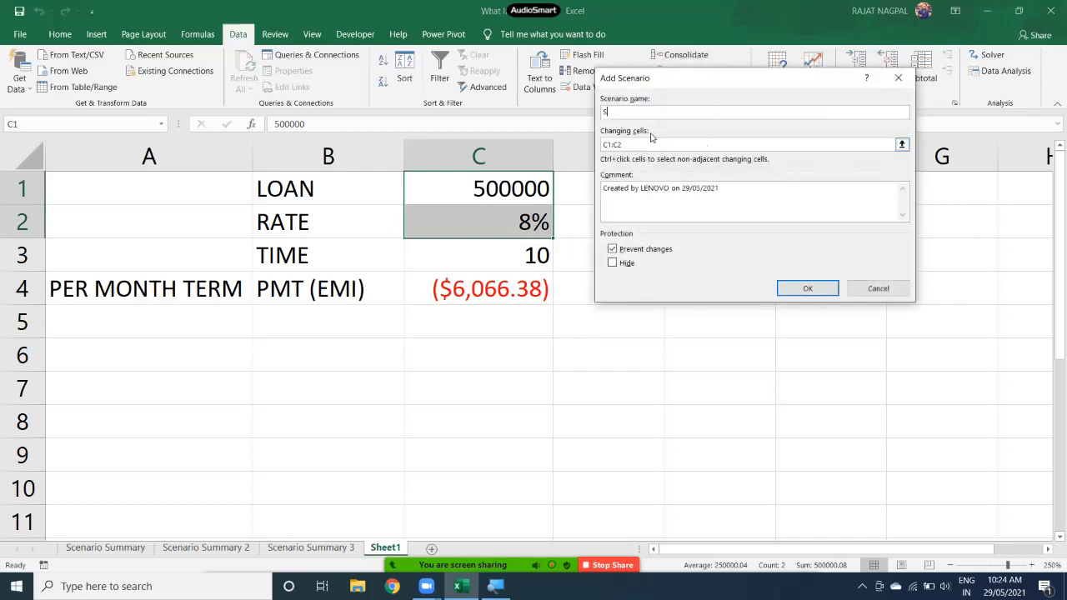
{"action": "type", "text": "PNB"}
{"action": "key", "text": "Return"}
{"action": "type", "text": "600000"}
{"action": "key", "text": "Tab"}
{"action": "type", "text": "9%"}
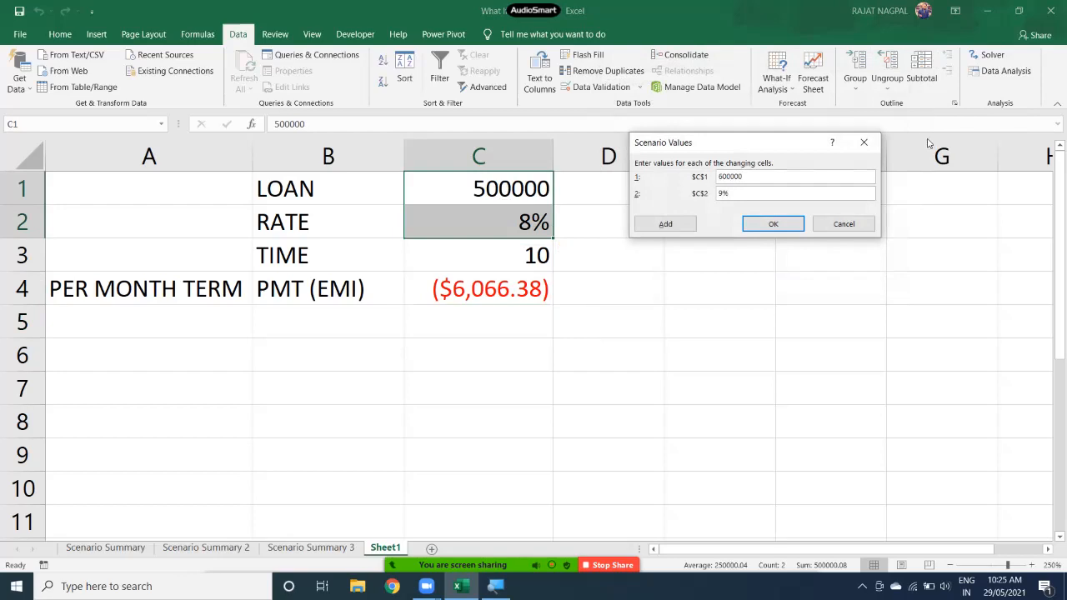
{"action": "left_click", "coordinate": [682, 226]}
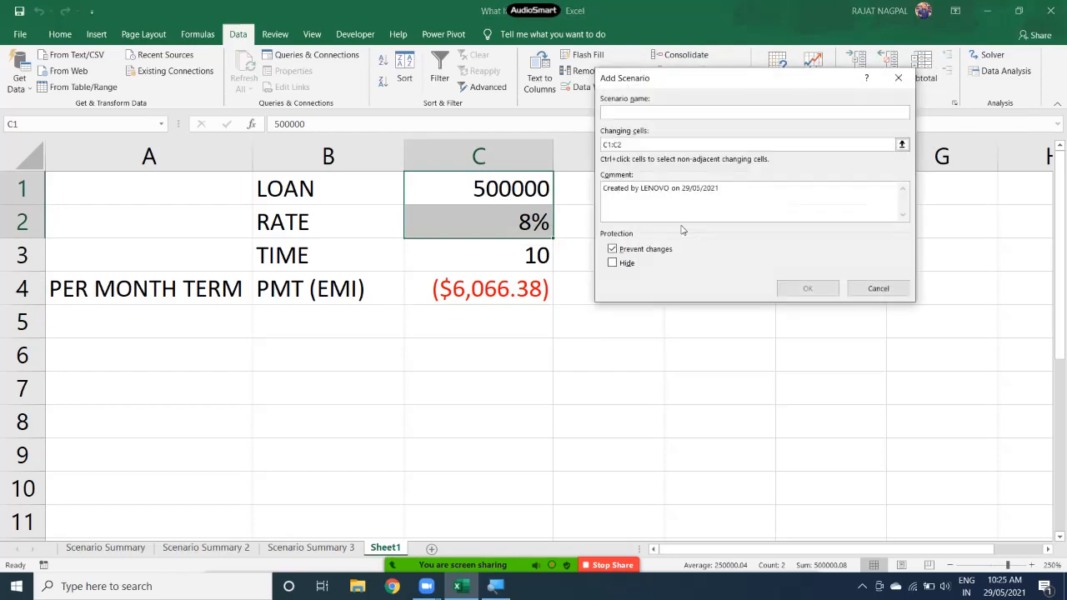
- Add a second scenario named SBI, setting C1 to 400000 and C2 to 7%
{"action": "type", "text": "SBI"}
{"action": "key", "text": "Return"}
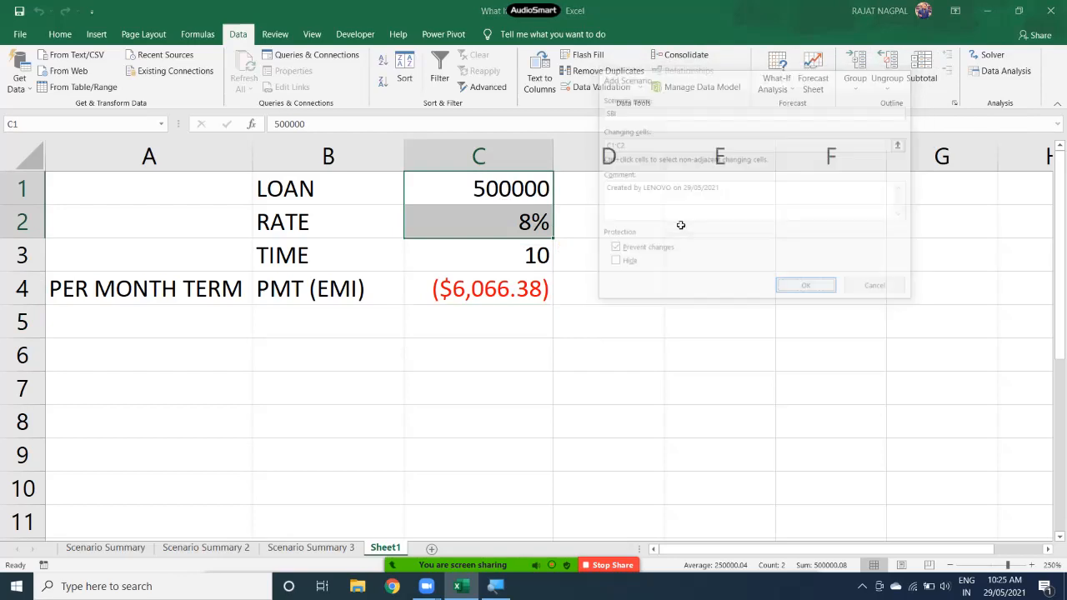
{"action": "type", "text": "4"}
{"action": "type", "text": "0000"}
{"action": "key", "text": "Tab"}
{"action": "type", "text": "7%"}
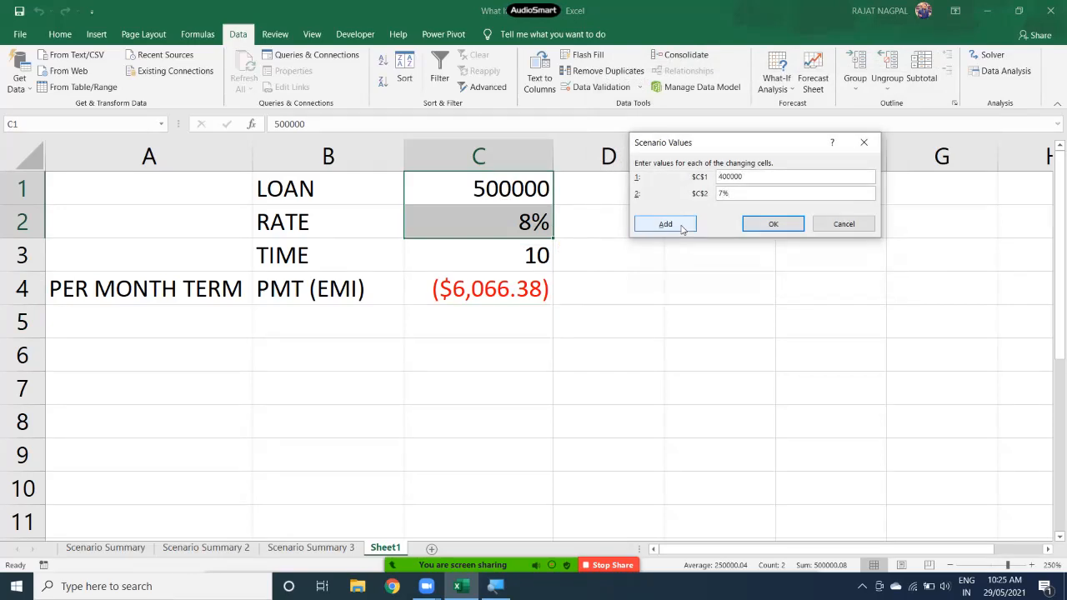
{"action": "left_click", "coordinate": [665, 225]}
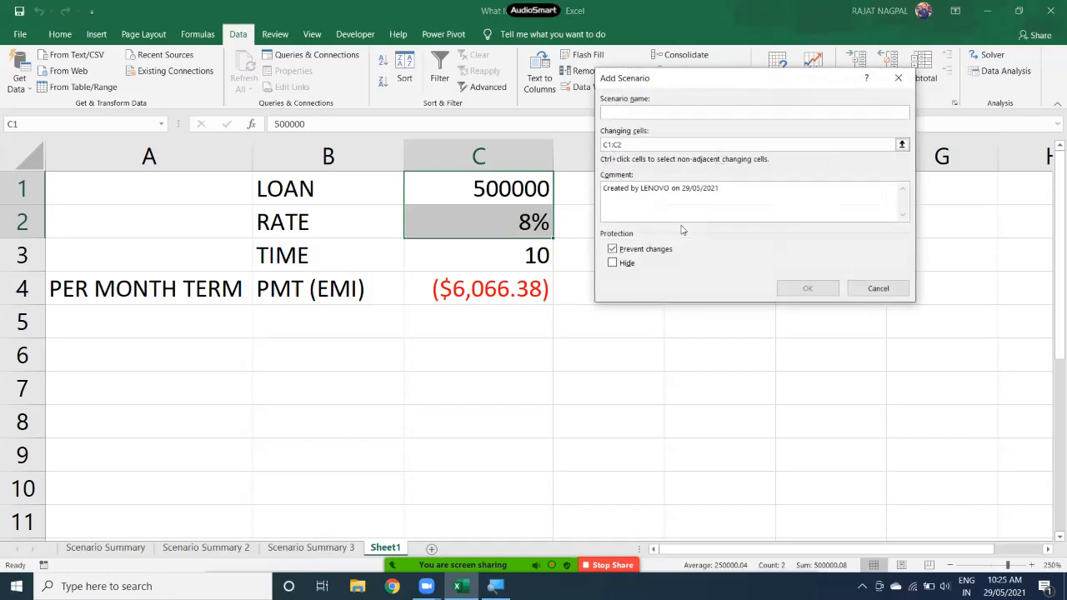
- Add a third scenario named AXIS with C1 at 800000 and C2 at 10%, and finish adding scenarios
{"action": "type", "text": "asdf"}
{"action": "key", "text": "Return"}
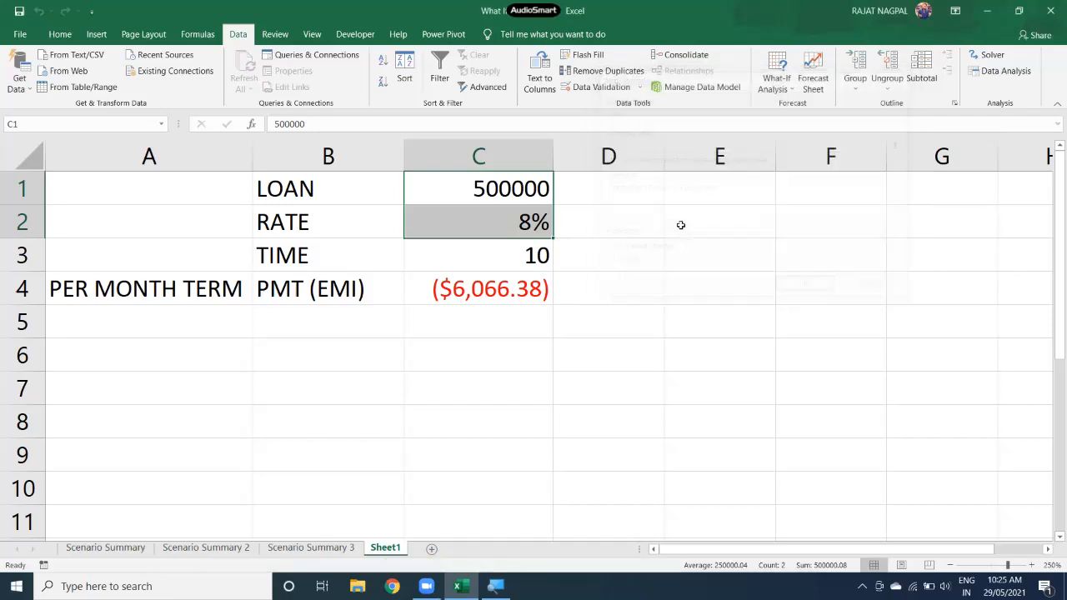
{"action": "type", "text": "800000"}
{"action": "key", "text": "Tab"}
{"action": "type", "text": "10%"}
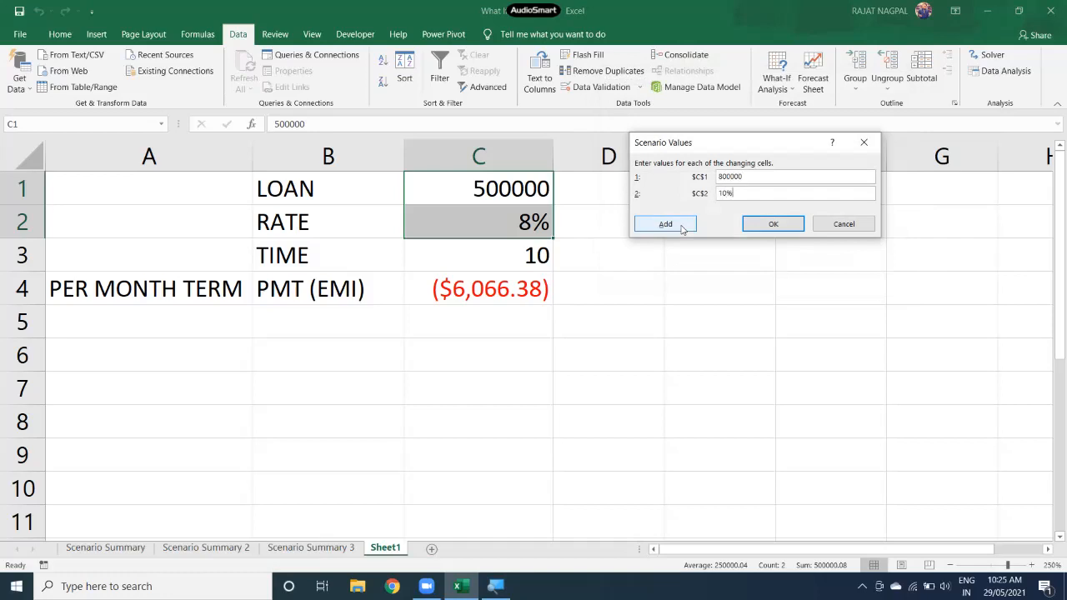
{"action": "left_click", "coordinate": [774, 223]}
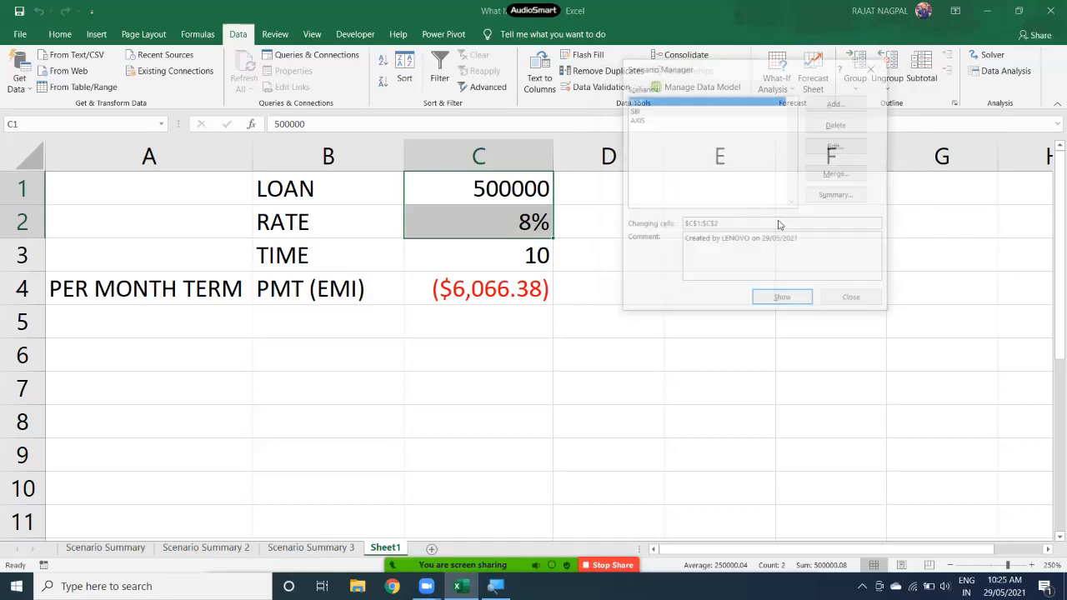
- Create a scenario summary report of the PNB, SBI and AXIS scenarios with C4 as the result cell
{"action": "left_click", "coordinate": [835, 197]}
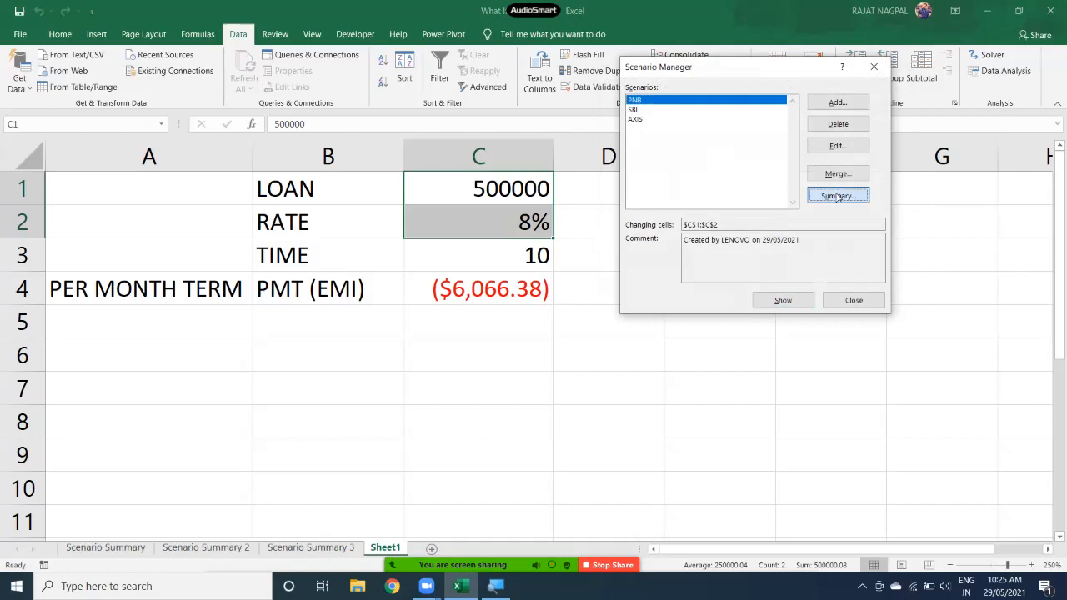
{"action": "left_click", "coordinate": [689, 211]}
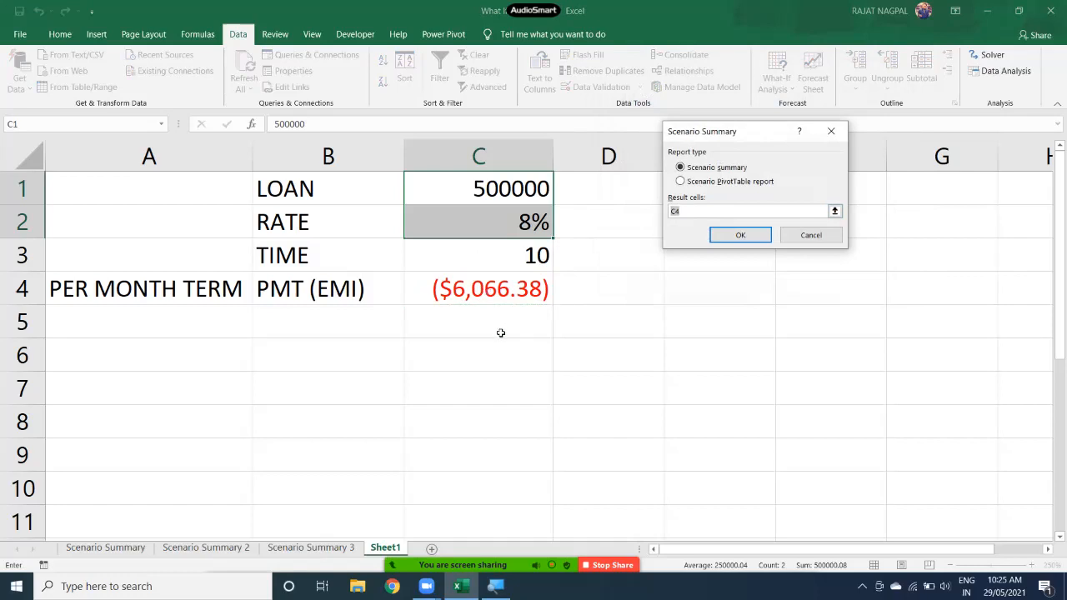
{"action": "left_click", "coordinate": [502, 292]}
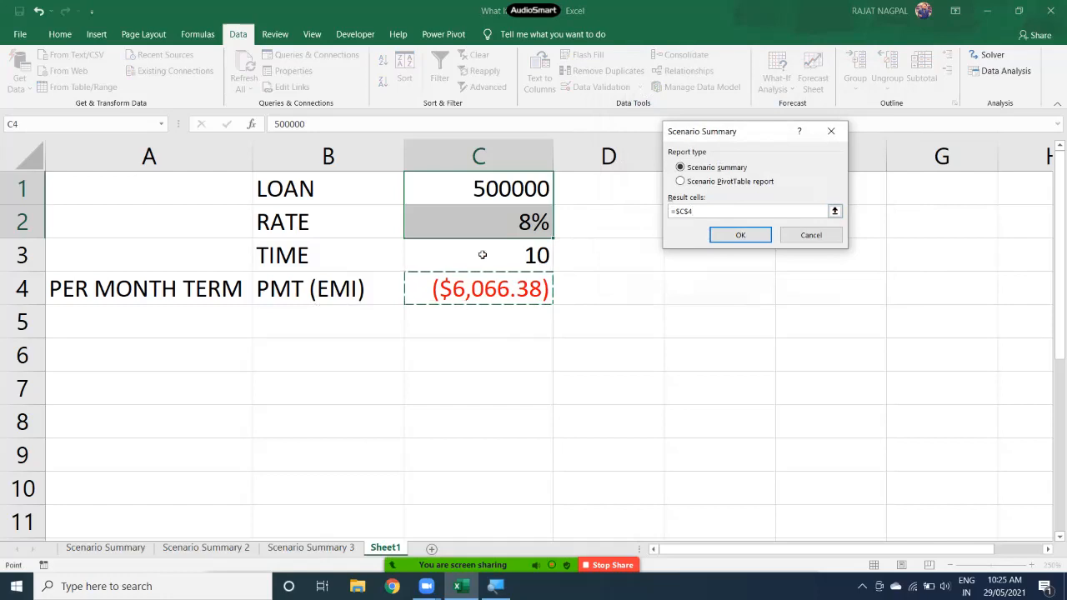
{"action": "left_click", "coordinate": [742, 235]}
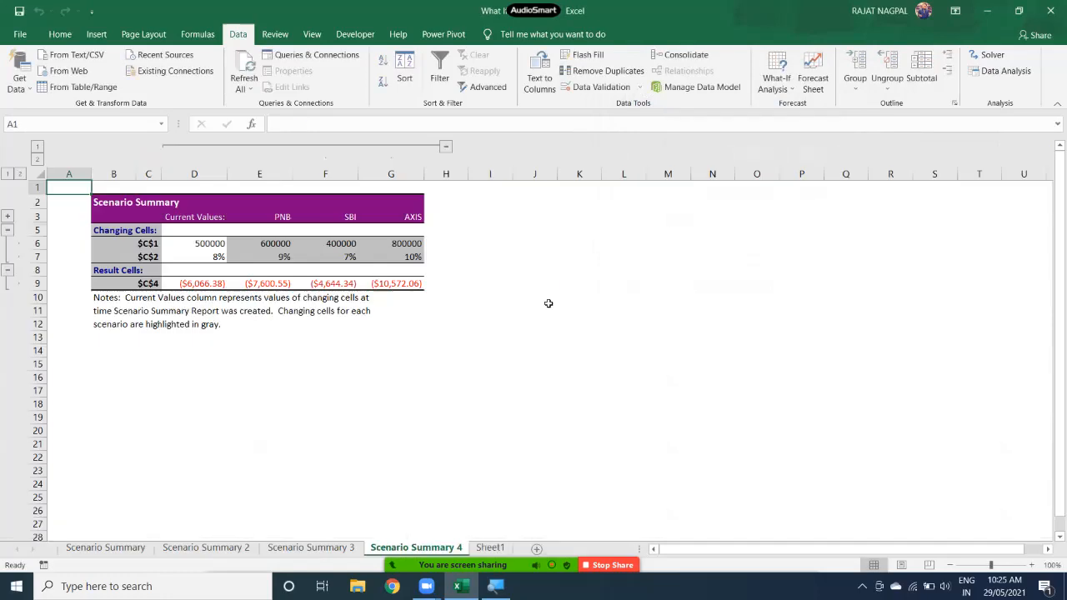
- Examine the new scenario summary, comparing the loan amount, rate and monthly payment for the current values, PNB, SBI and AXIS
{"action": "scroll", "coordinate": [297, 349], "scroll_direction": "up", "scroll_amount": 3}
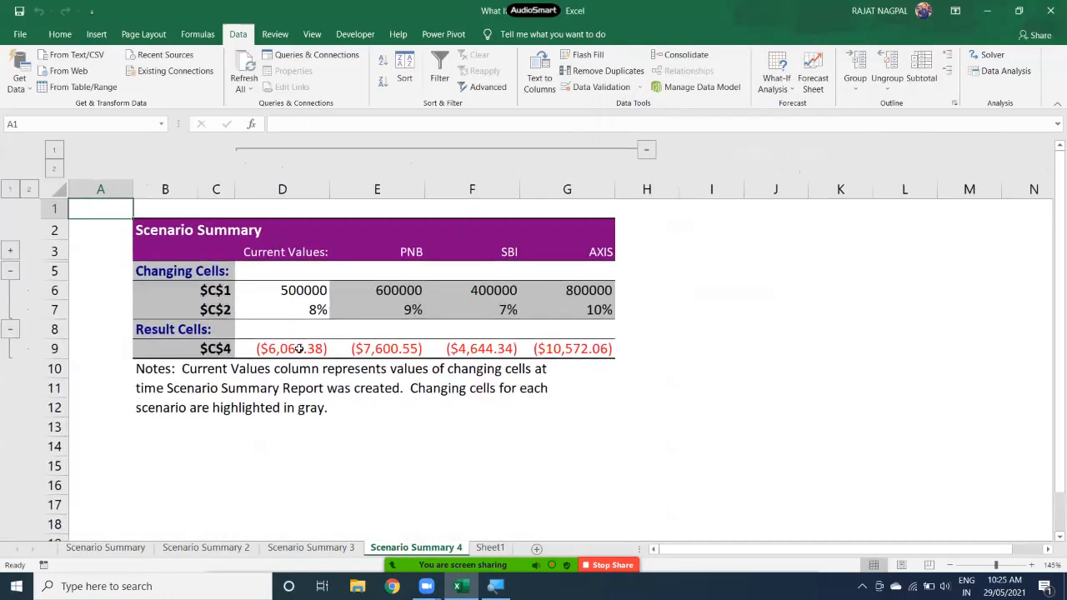
{"action": "scroll", "coordinate": [298, 349], "scroll_direction": "up", "scroll_amount": 2}
{"action": "left_click", "coordinate": [351, 390]}
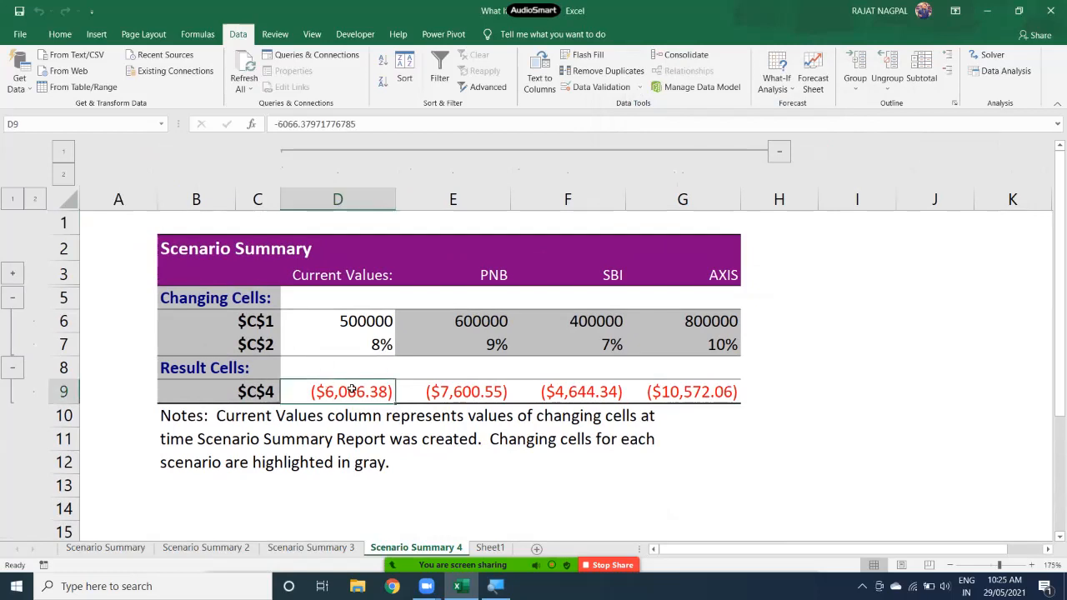
{"action": "left_click_drag", "start_coordinate": [351, 389], "coordinate": [692, 391]}
{"action": "left_click_drag", "start_coordinate": [480, 269], "coordinate": [480, 403]}
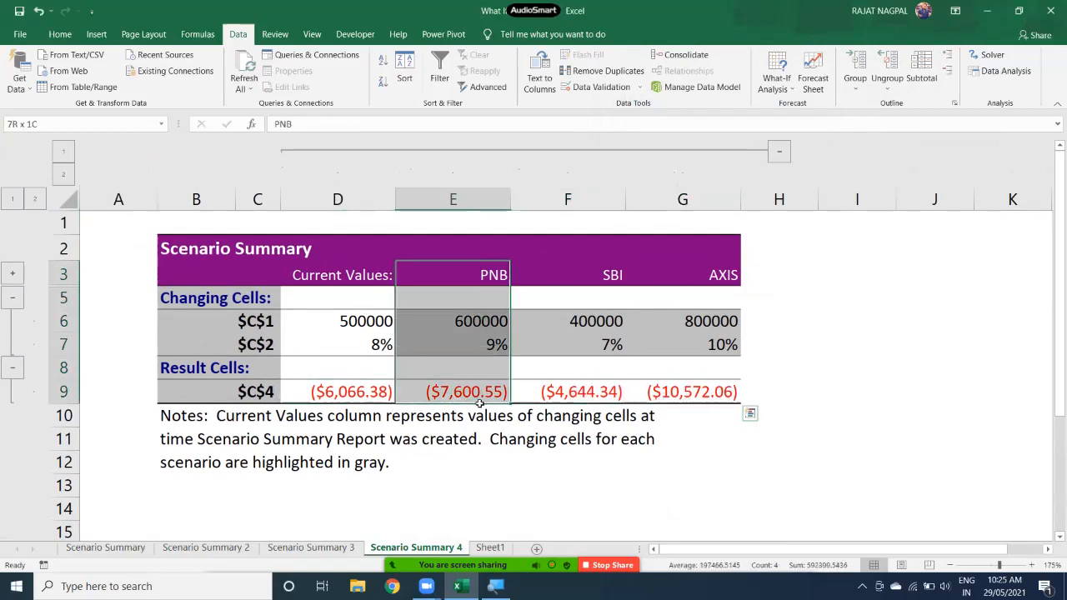
{"action": "left_click_drag", "start_coordinate": [582, 284], "coordinate": [592, 396]}
{"action": "left_click", "coordinate": [691, 273]}
{"action": "left_click_drag", "start_coordinate": [691, 272], "coordinate": [686, 404]}
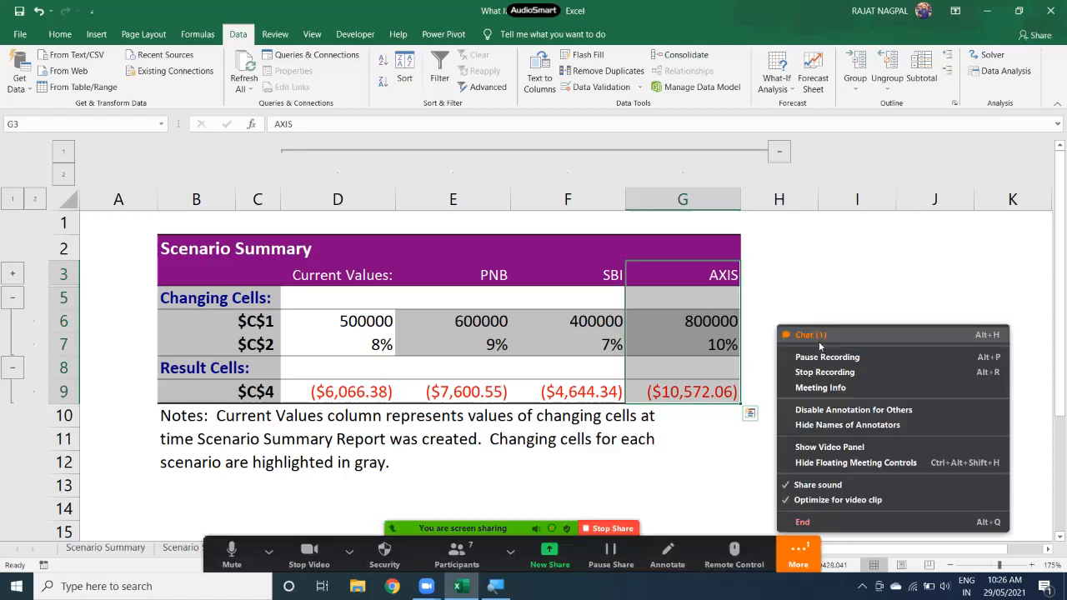
{"action": "left_click", "coordinate": [821, 347]}
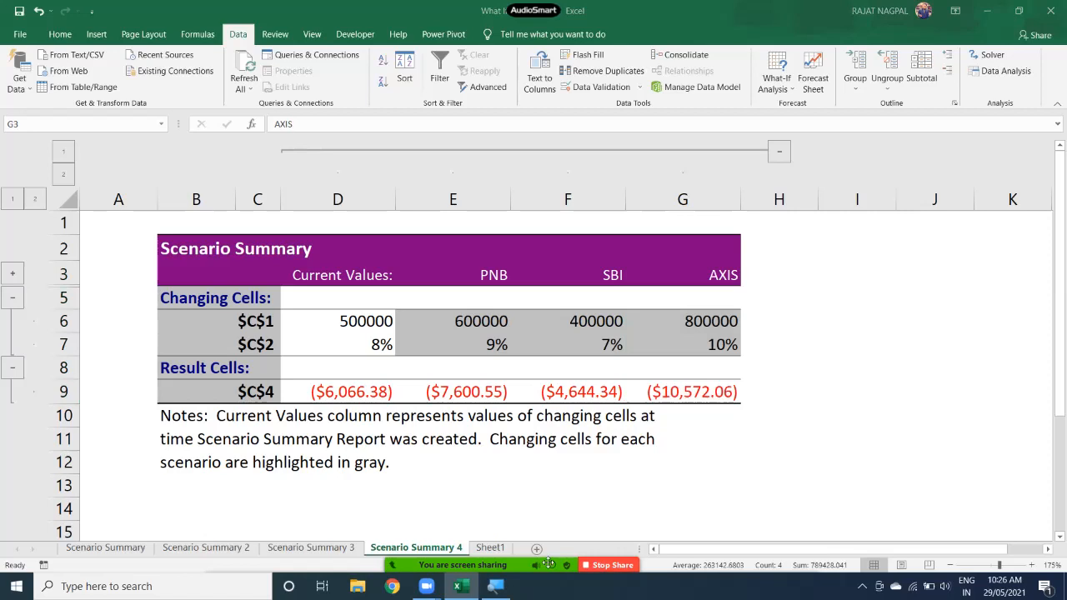
{"action": "mouse_move", "coordinate": [593, 557]}
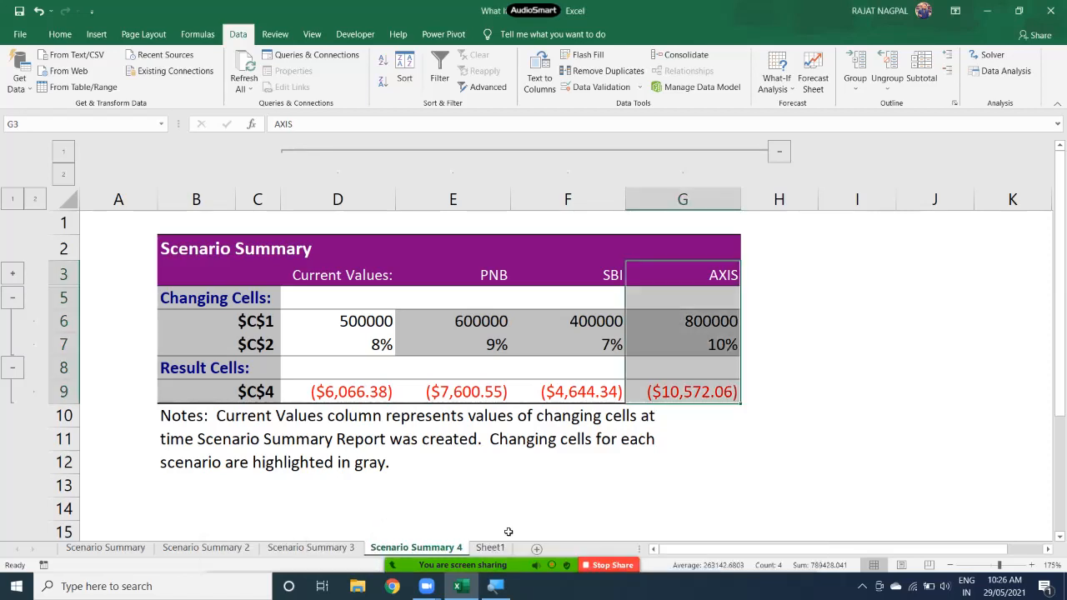
- Return to Sheet1 and review the loan, rate, time and PMT cells along with the Data Table option of What-If Analysis
{"action": "left_click", "coordinate": [485, 550]}
{"action": "left_click", "coordinate": [517, 372]}
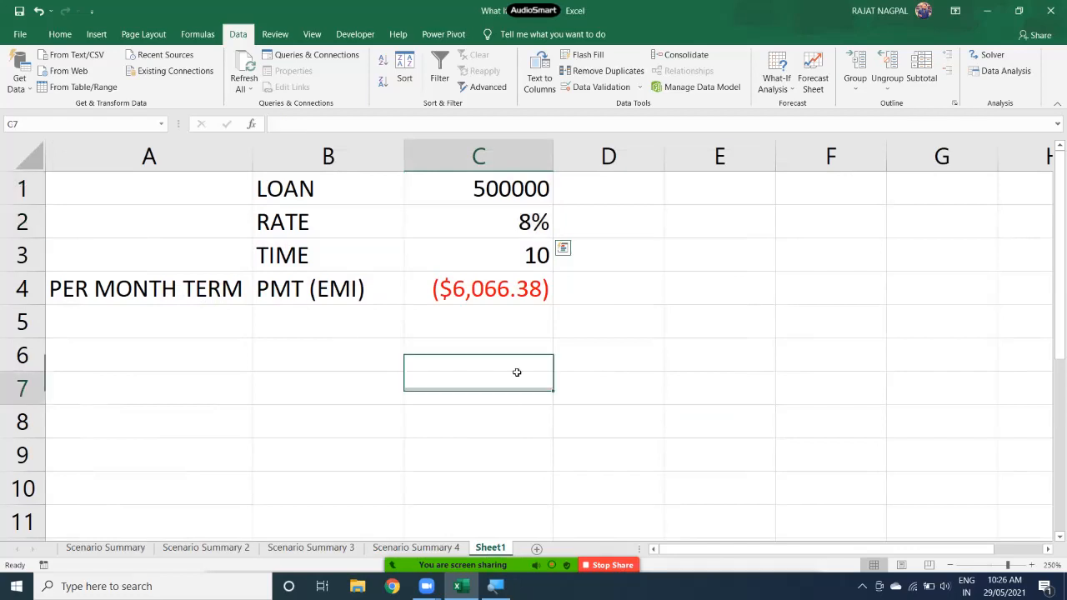
{"action": "left_click_drag", "start_coordinate": [502, 190], "coordinate": [394, 292]}
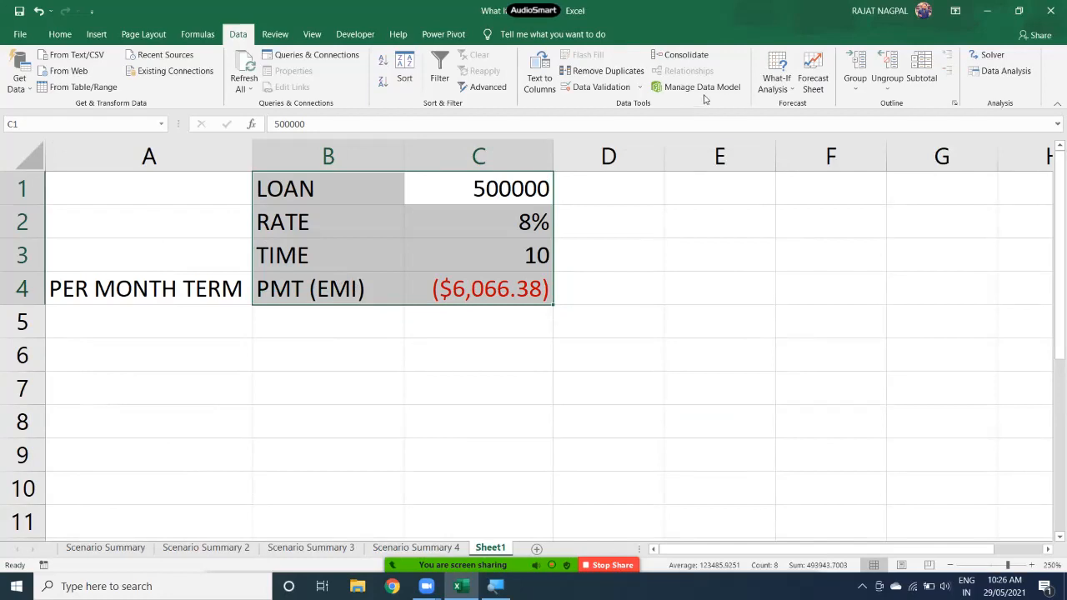
{"action": "left_click", "coordinate": [775, 91]}
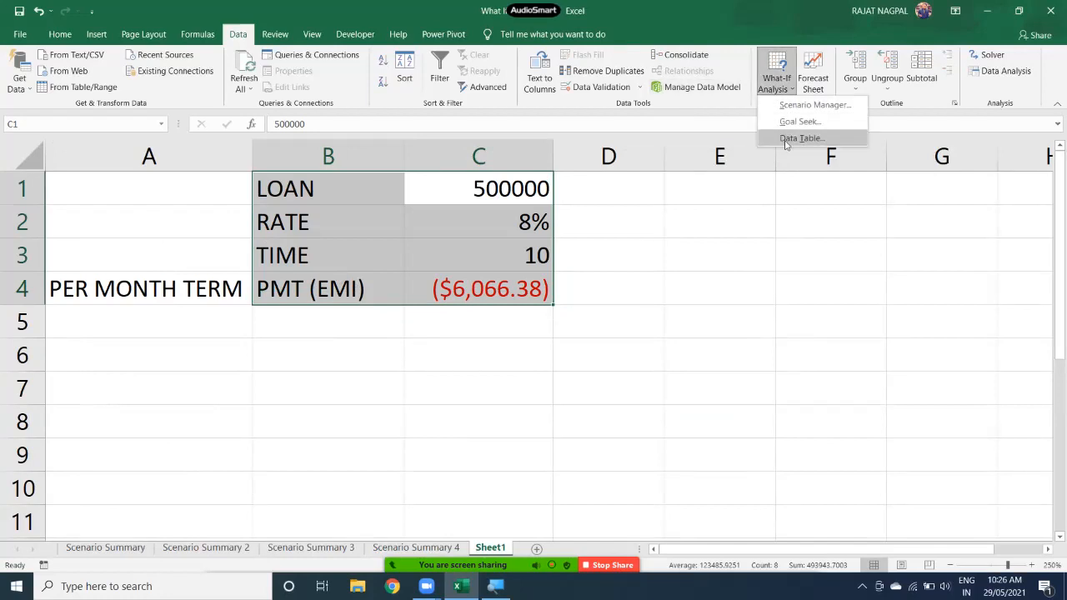
{"action": "left_click", "coordinate": [701, 299]}
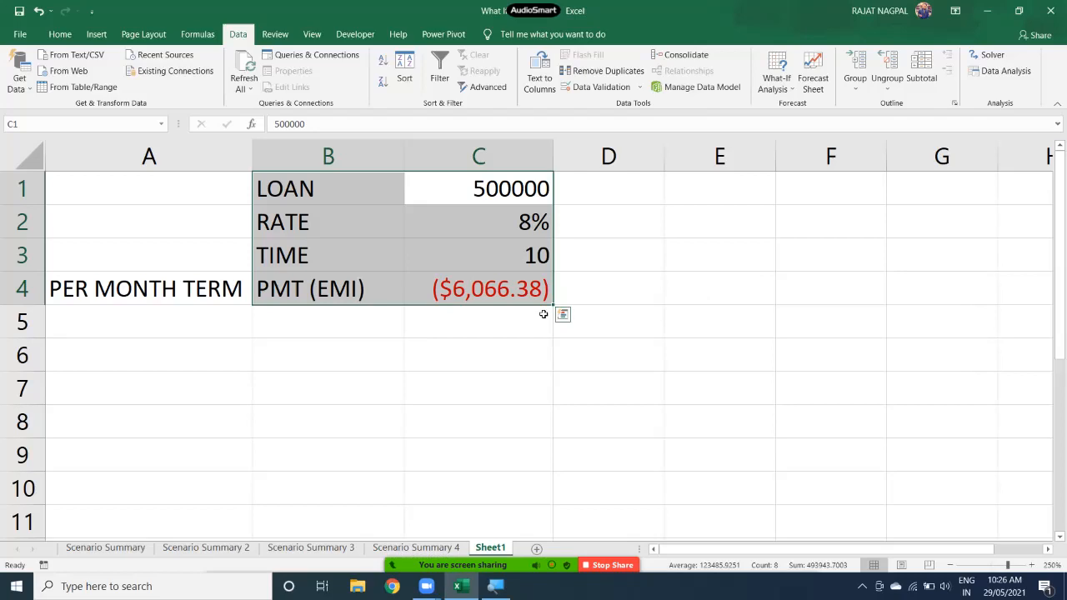
{"action": "left_click", "coordinate": [611, 275]}
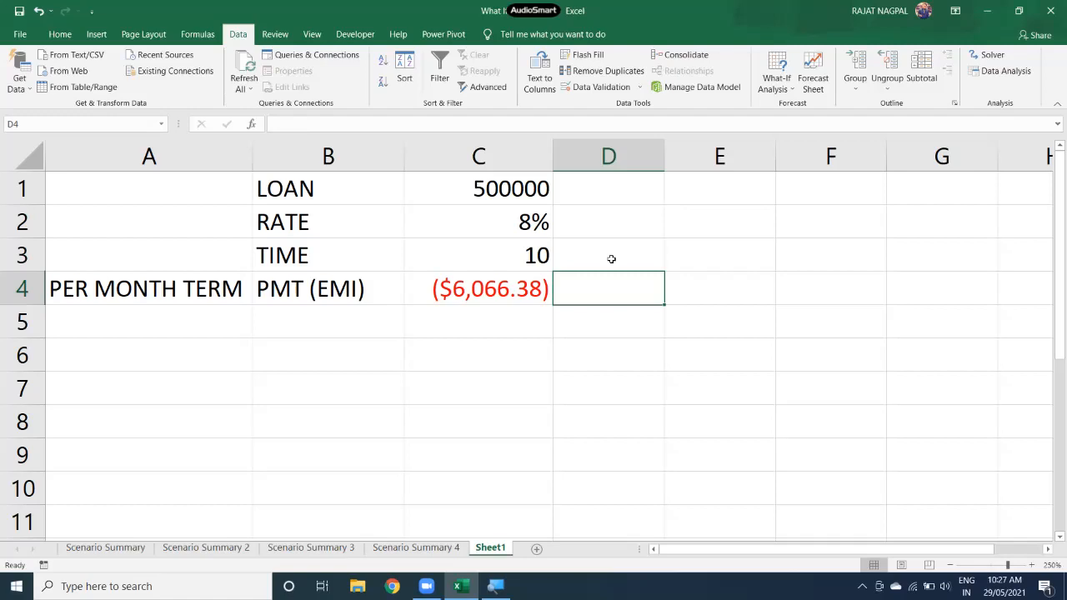
{"action": "left_click", "coordinate": [500, 157]}
{"action": "left_click_drag", "start_coordinate": [502, 180], "coordinate": [507, 289]}
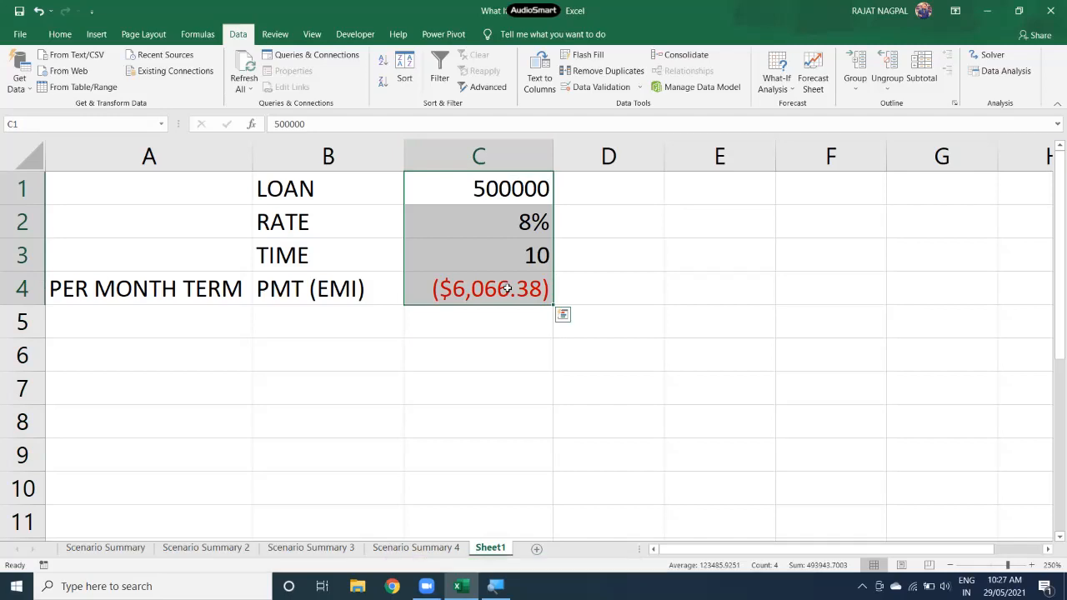
{"action": "left_click", "coordinate": [556, 295]}
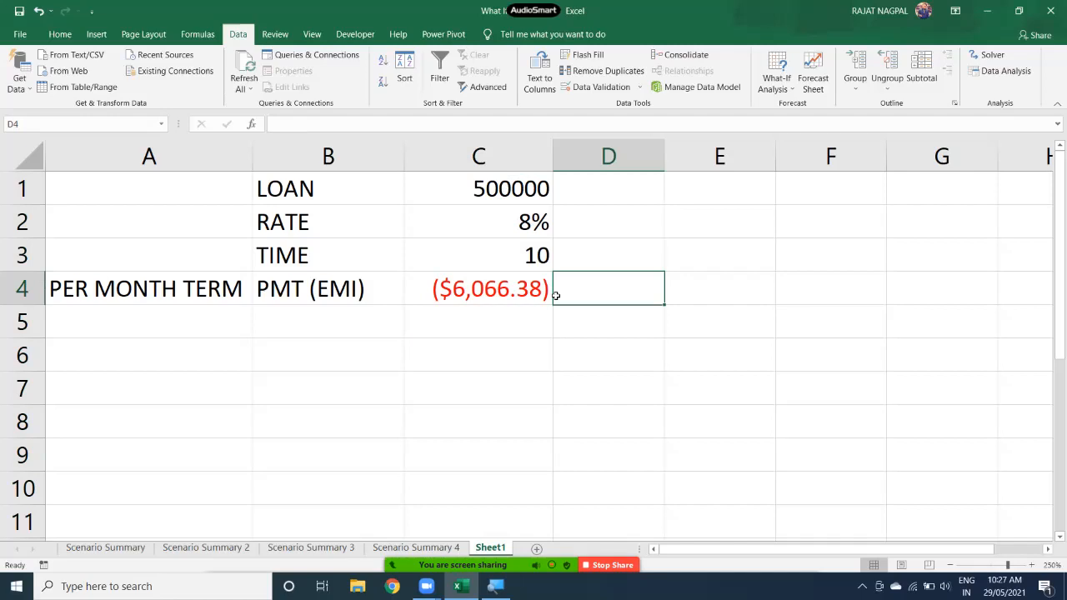
- Enter the interest rates 7%, 9%, 6% and 10% across D4:G4, beside the PMT result
{"action": "left_click_drag", "start_coordinate": [478, 297], "coordinate": [691, 286]}
{"action": "left_click", "coordinate": [619, 290]}
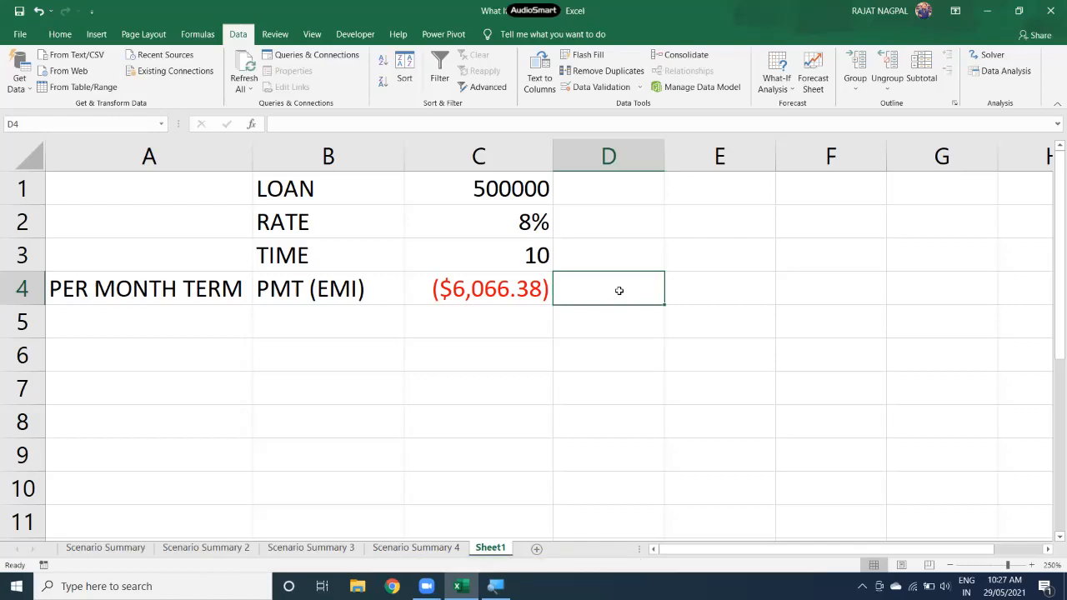
{"action": "type", "text": "7%"}
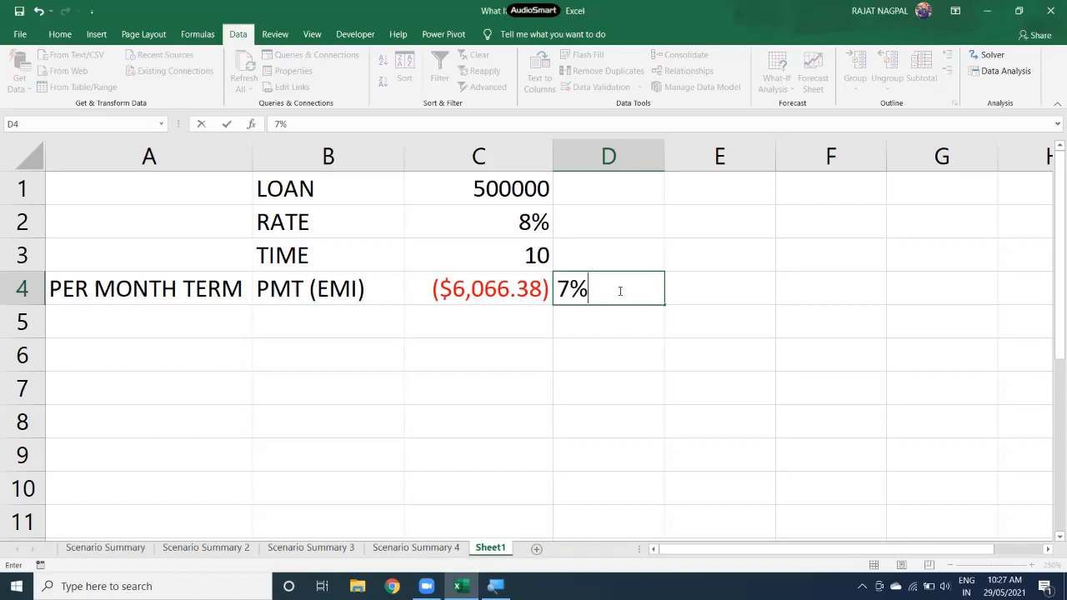
{"action": "key", "text": "Tab"}
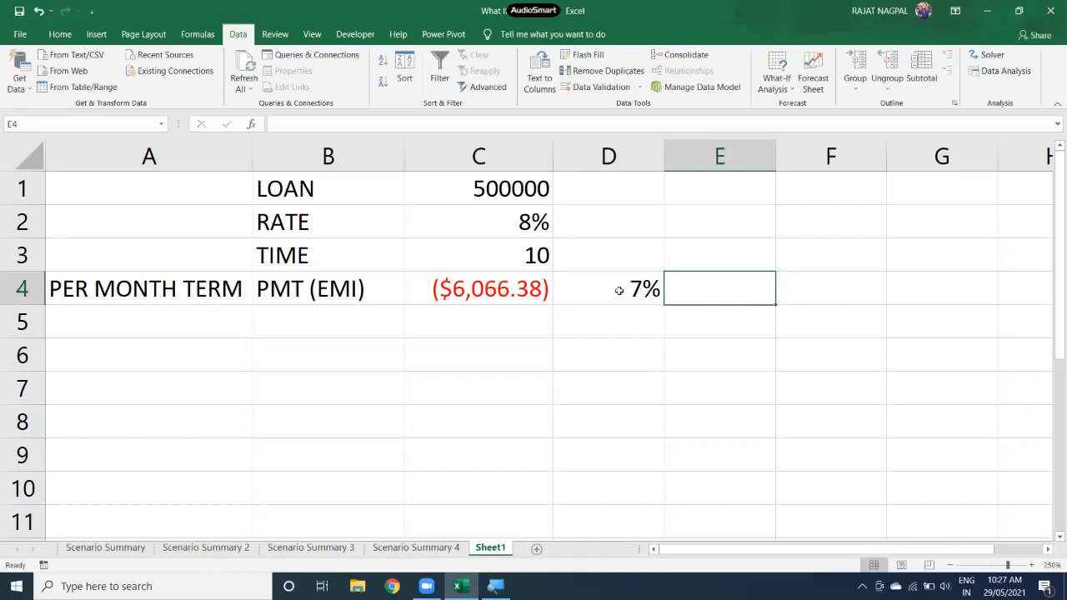
{"action": "type", "text": "9%"}
{"action": "key", "text": "Tab"}
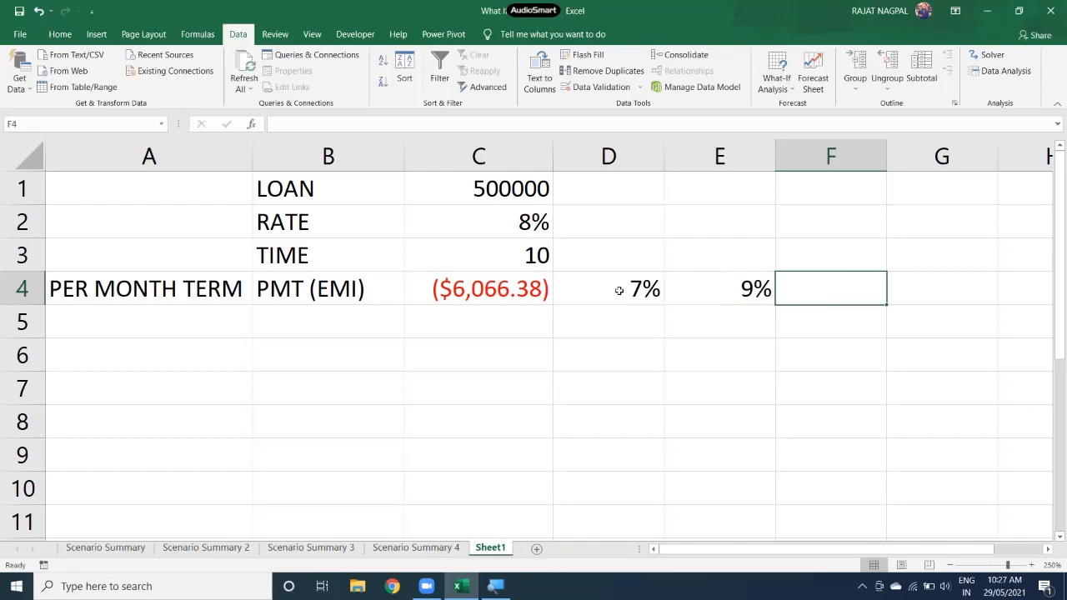
{"action": "type", "text": "6%"}
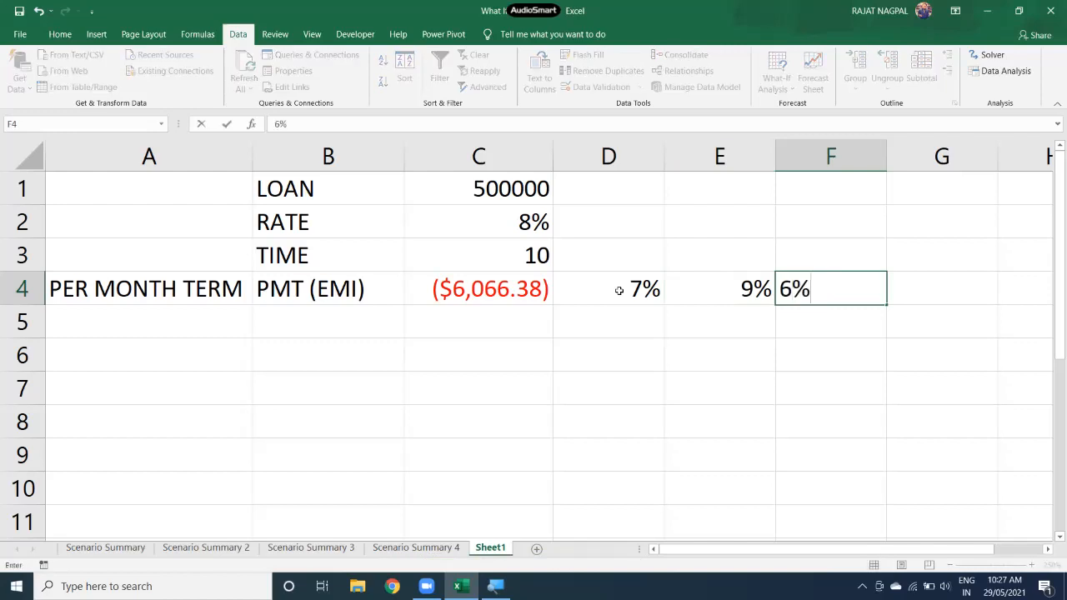
{"action": "key", "text": "Tab"}
{"action": "type", "text": "10%"}
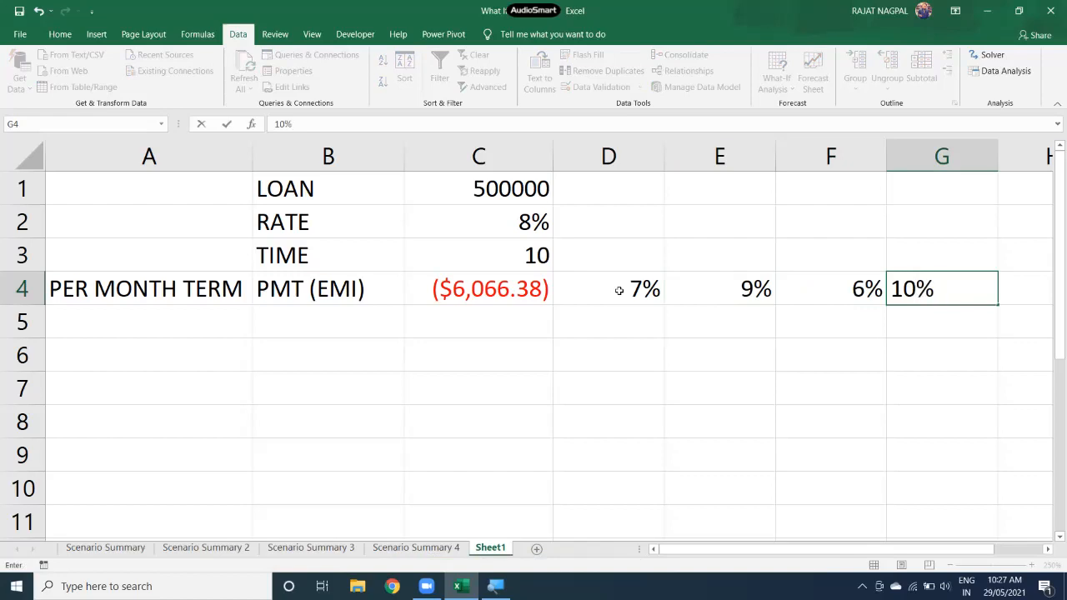
{"action": "key", "text": "Return"}
{"action": "key", "text": "Left"}
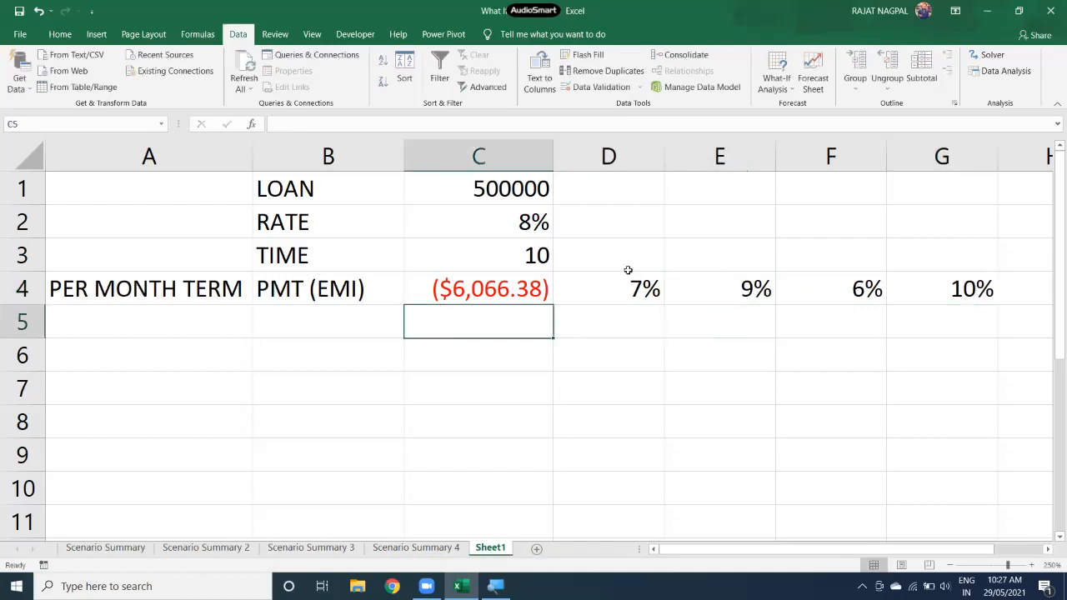
- Enter the loan amounts 600000, 700000, 400000 and 800000 down C5:C8, below the PMT result
{"action": "left_click_drag", "start_coordinate": [484, 289], "coordinate": [486, 410]}
{"action": "left_click_drag", "start_coordinate": [487, 289], "coordinate": [485, 490]}
{"action": "left_click", "coordinate": [492, 291]}
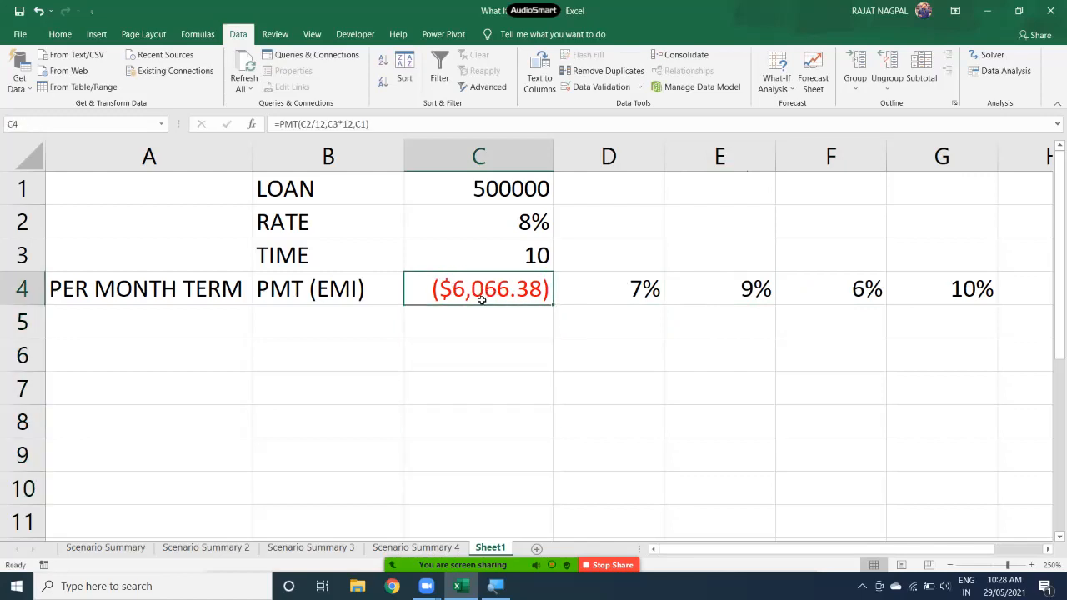
{"action": "left_click", "coordinate": [485, 315]}
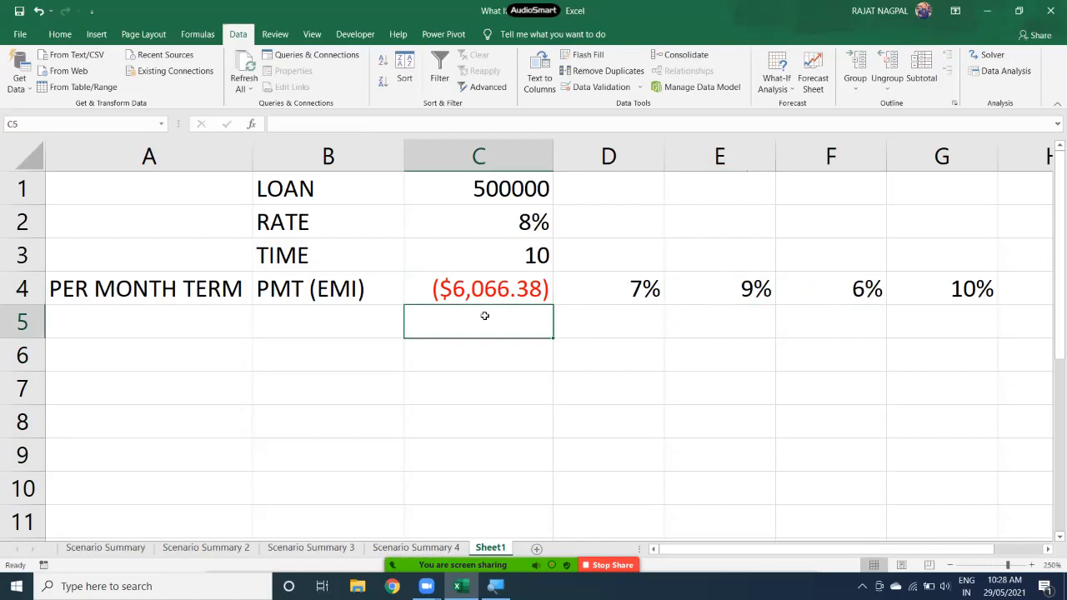
{"action": "type", "text": "600000"}
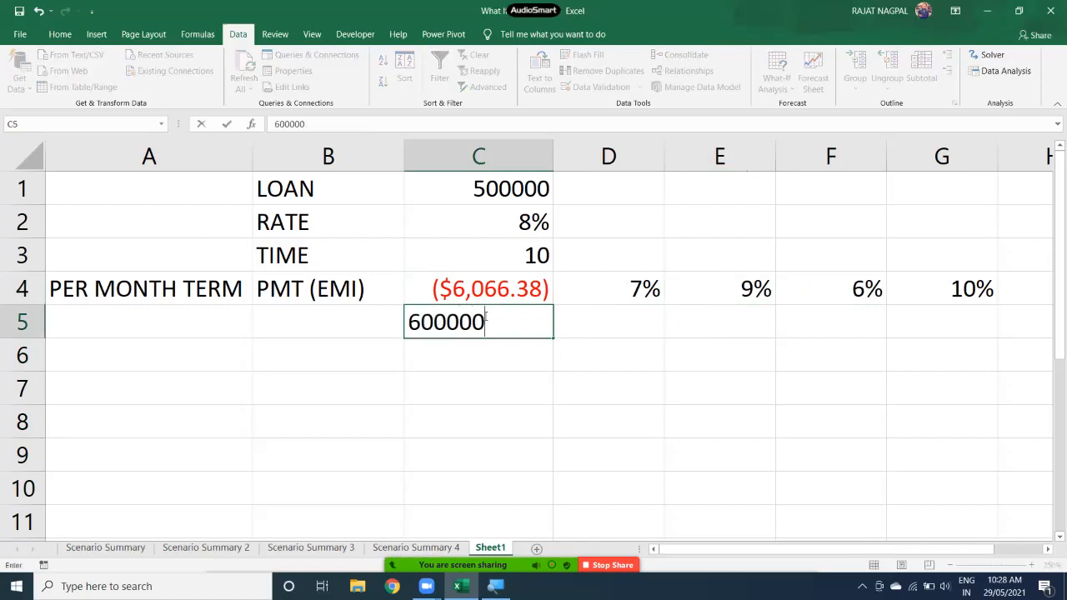
{"action": "key", "text": "Return"}
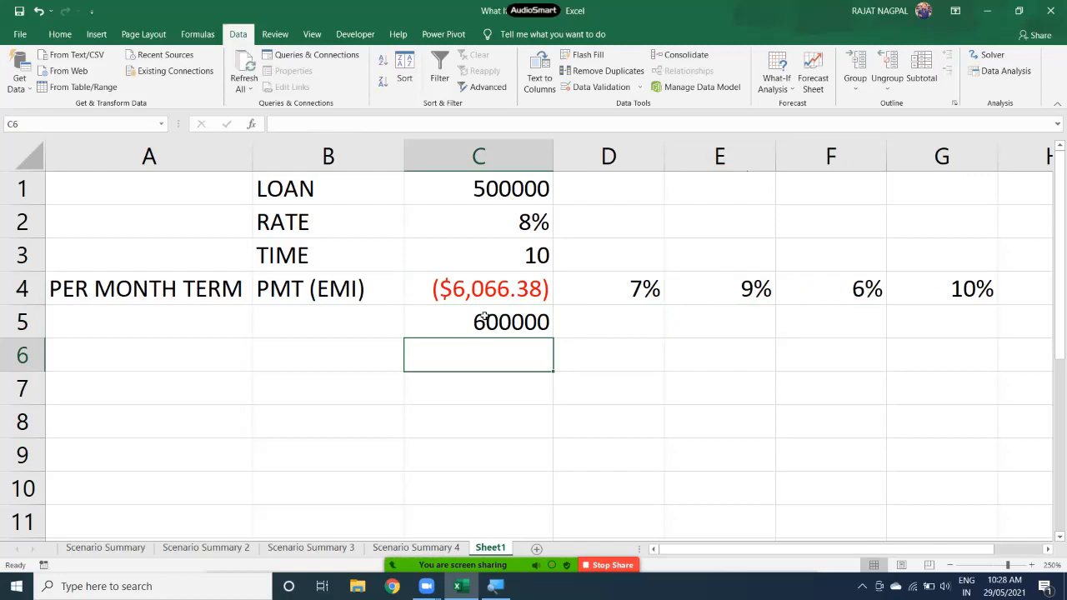
{"action": "type", "text": "700000"}
{"action": "key", "text": "Return"}
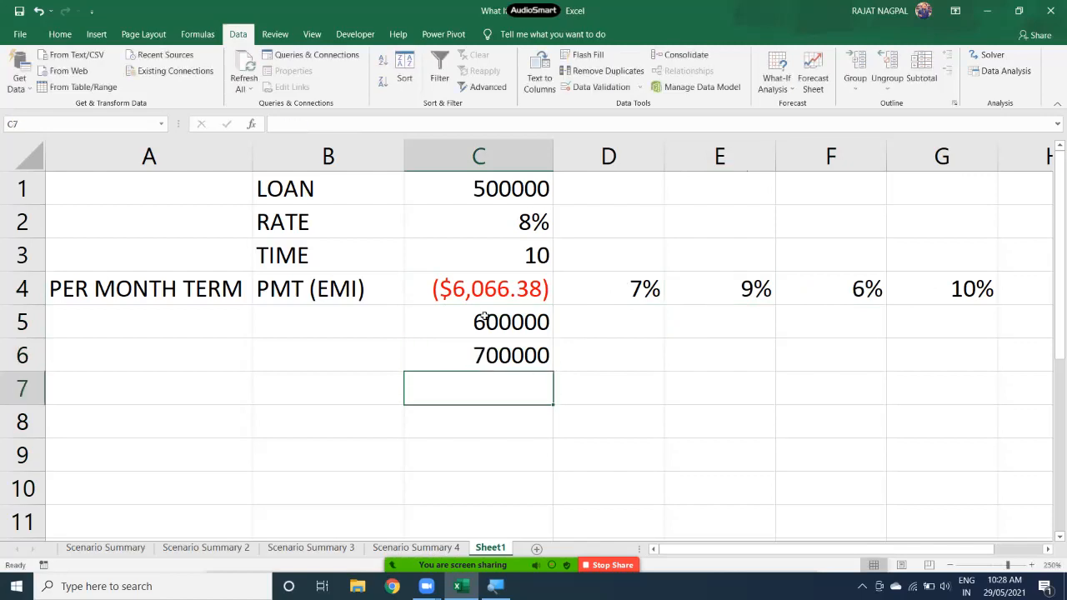
{"action": "type", "text": "400000"}
{"action": "key", "text": "Return"}
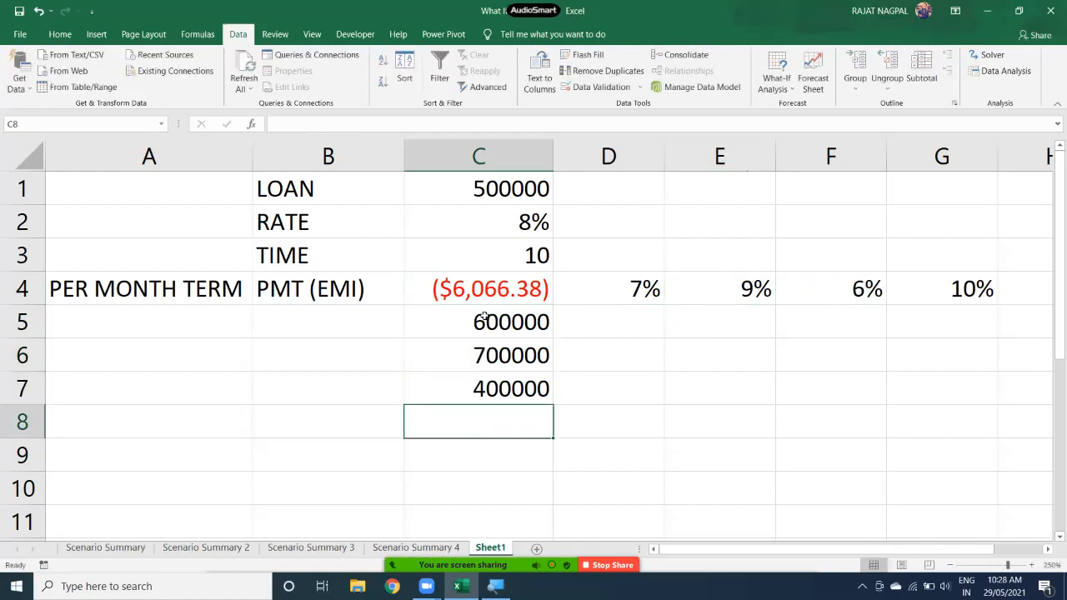
{"action": "type", "text": "800000"}
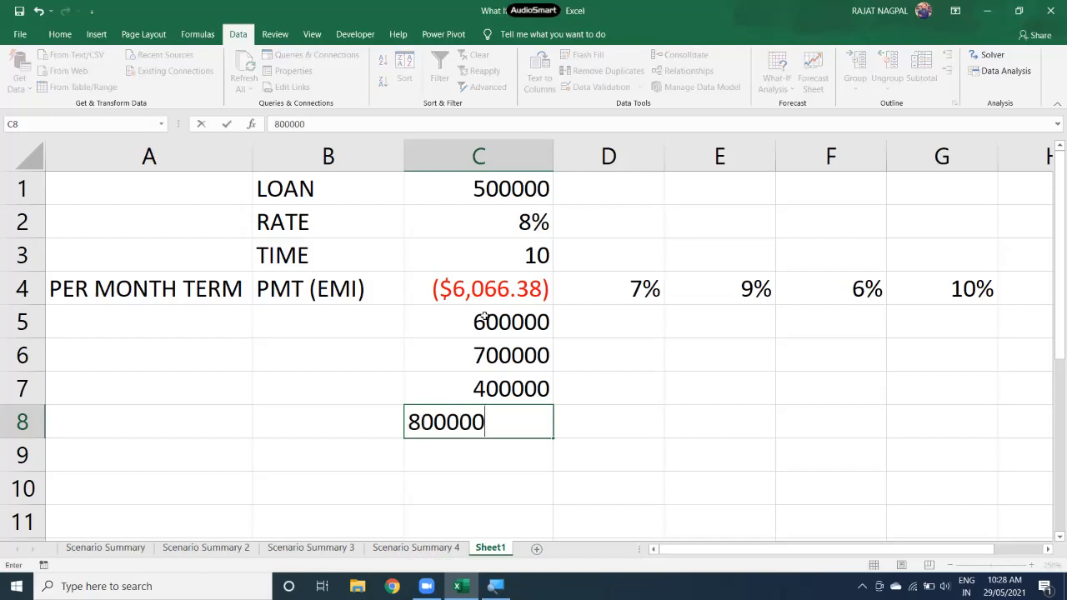
{"action": "key", "text": "Return"}
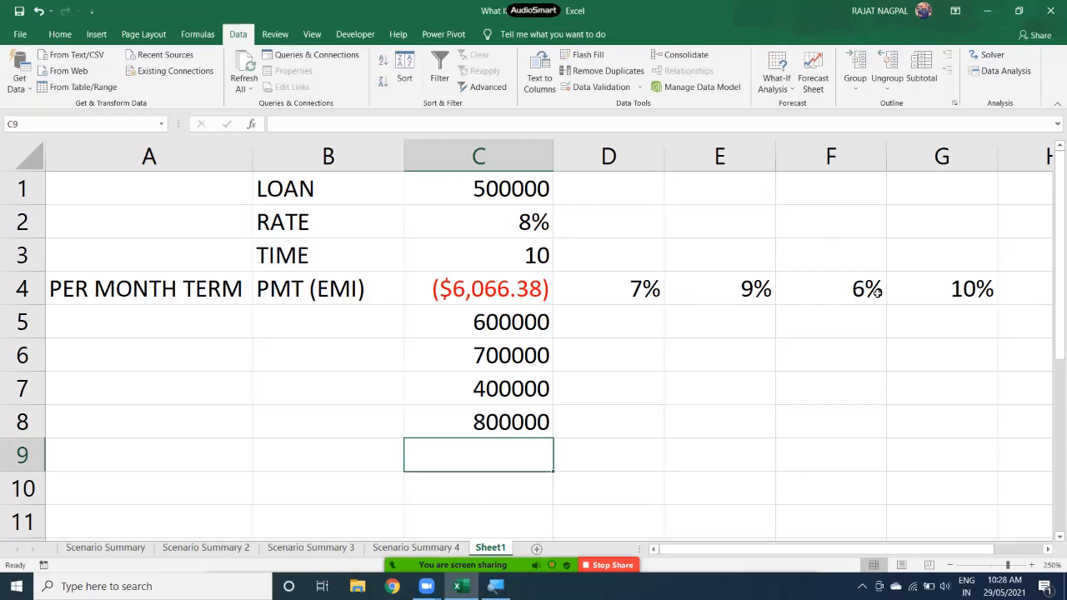
- Review the PMT formula in C4 with the rate row C4:G4 and the loan amount column C4:C8
{"action": "left_click", "coordinate": [1048, 550]}
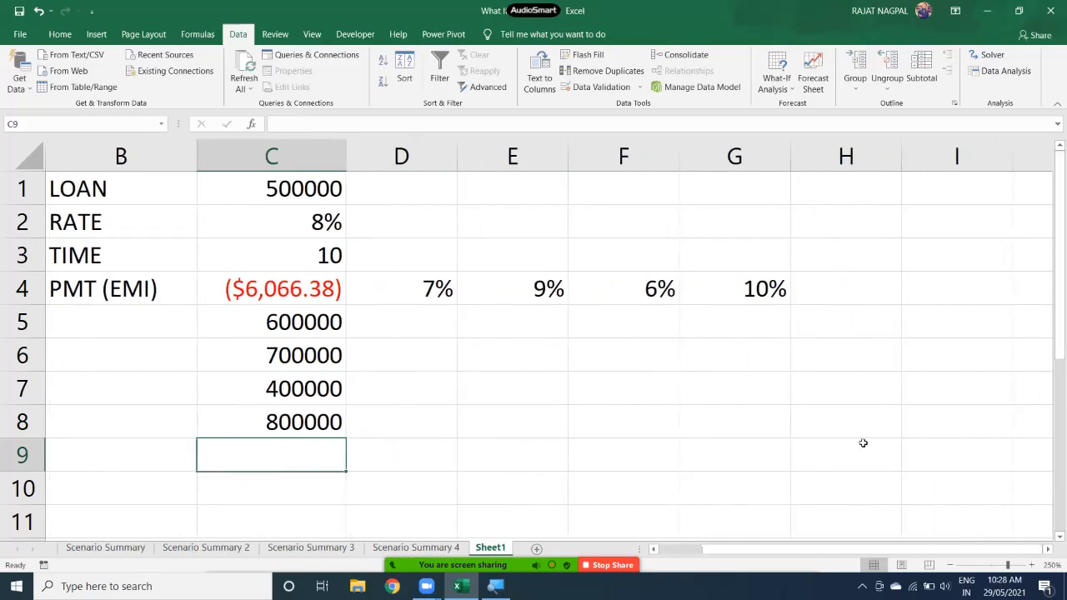
{"action": "left_click", "coordinate": [406, 340]}
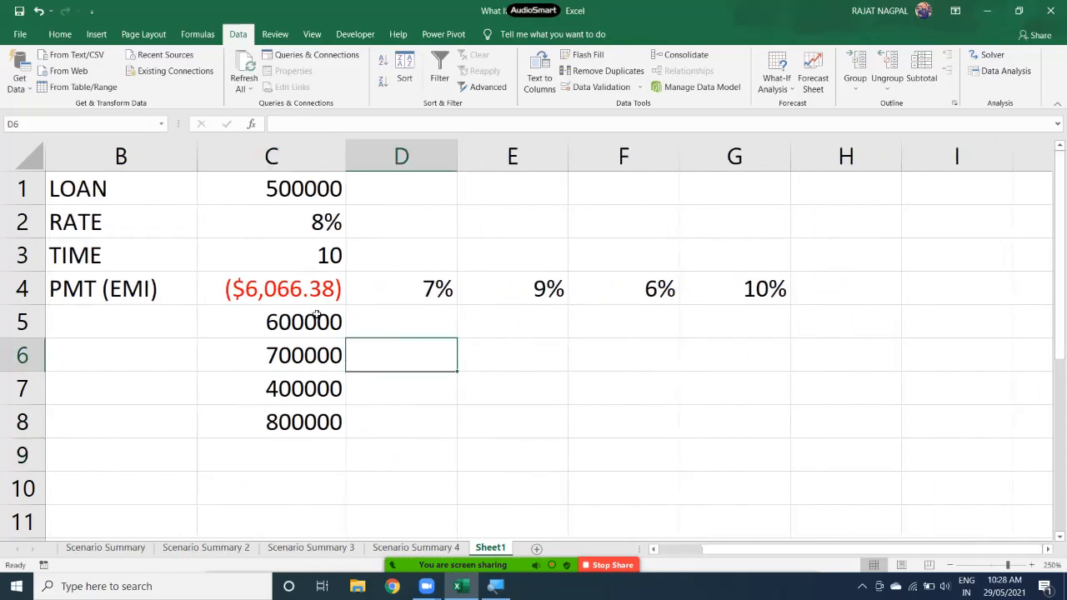
{"action": "left_click", "coordinate": [273, 296]}
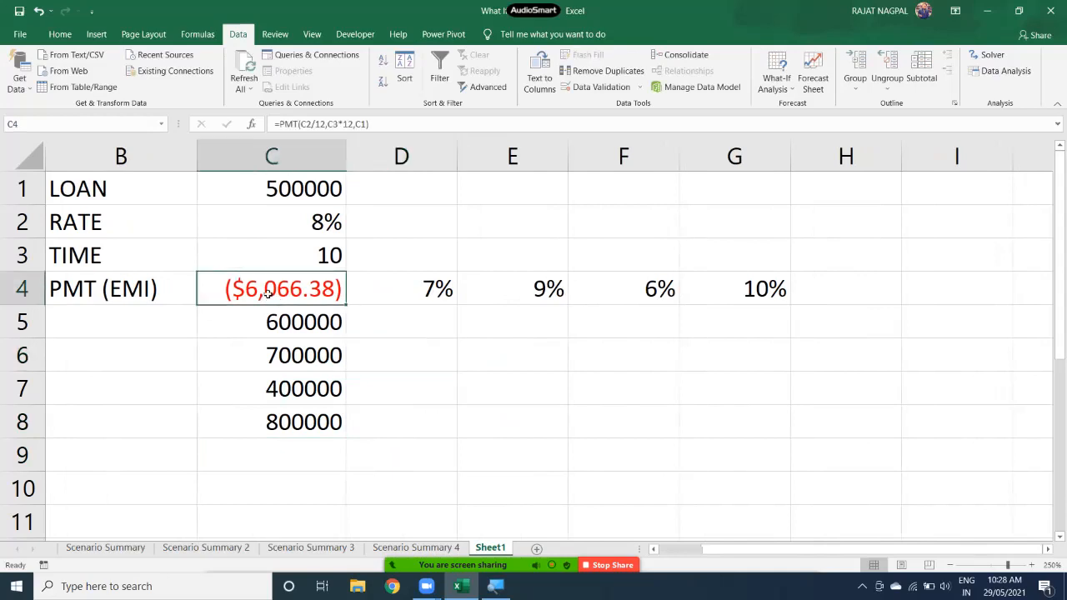
{"action": "left_click_drag", "start_coordinate": [268, 293], "coordinate": [720, 293]}
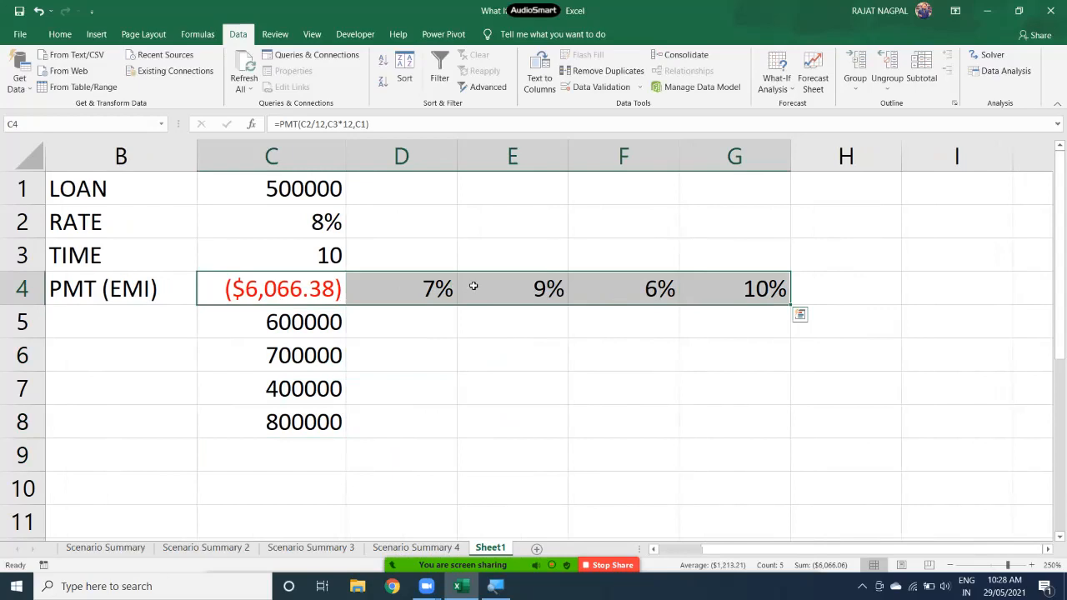
{"action": "left_click_drag", "start_coordinate": [298, 291], "coordinate": [301, 414]}
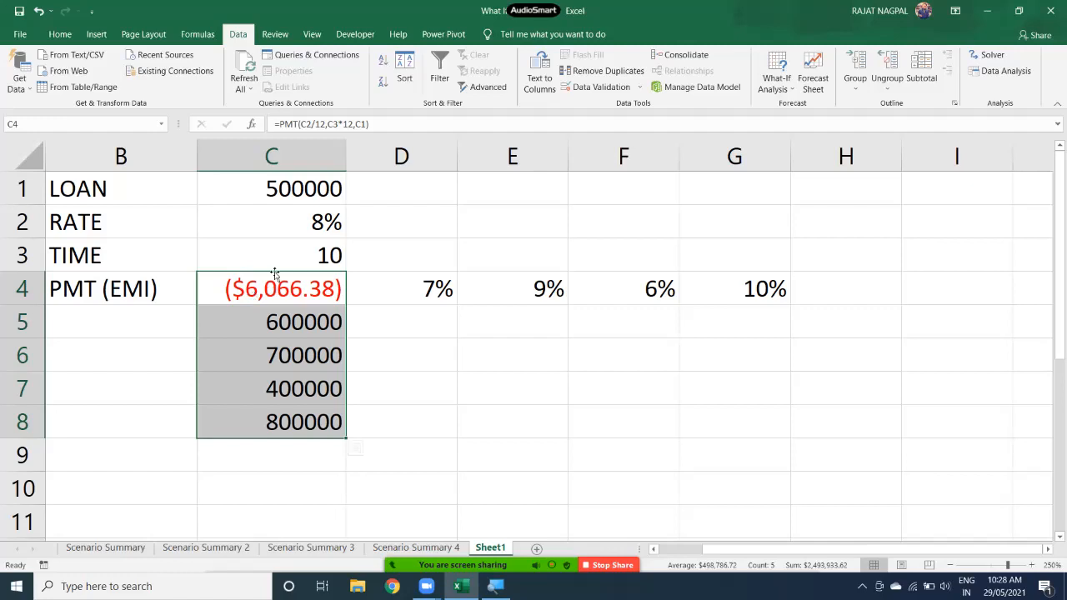
- Create a What-If data table over C4:G8 with $C$2 as row input cell and $C$1 as column input cell
{"action": "left_click_drag", "start_coordinate": [257, 283], "coordinate": [695, 415]}
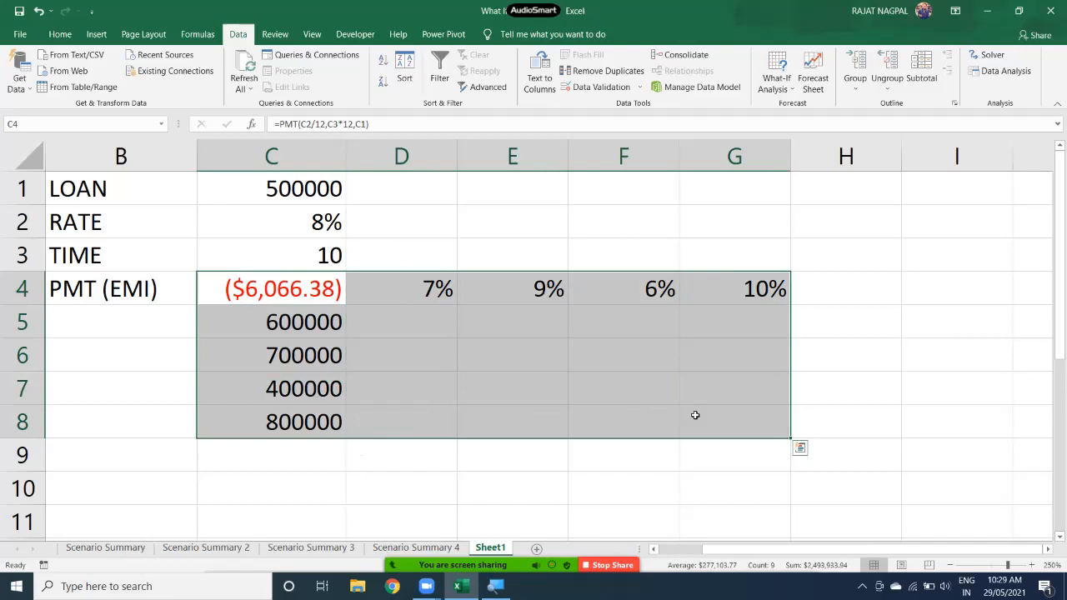
{"action": "left_click_drag", "start_coordinate": [304, 282], "coordinate": [698, 428]}
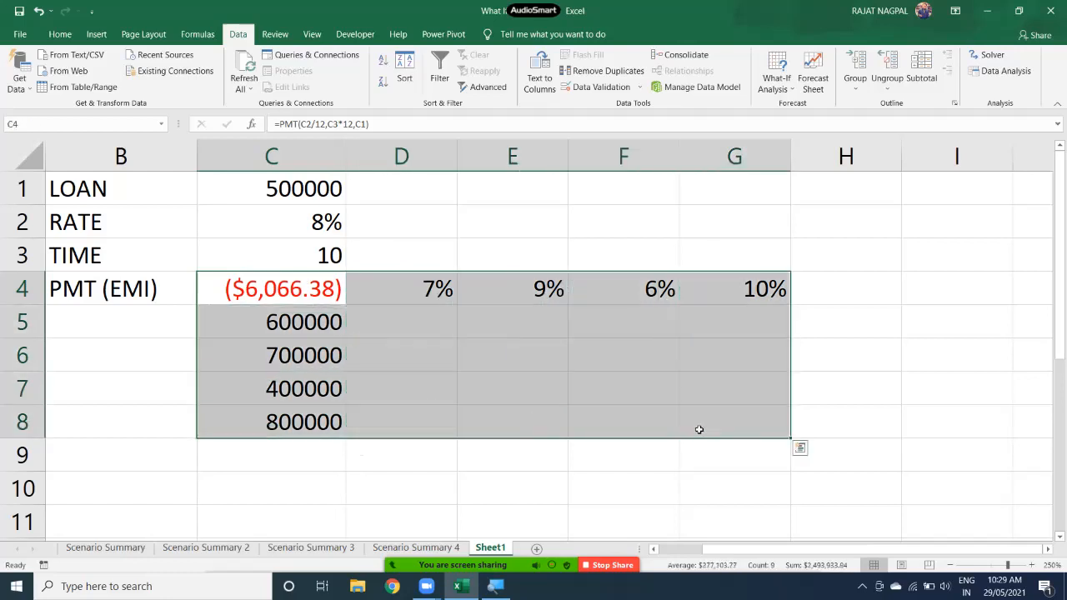
{"action": "left_click", "coordinate": [781, 88]}
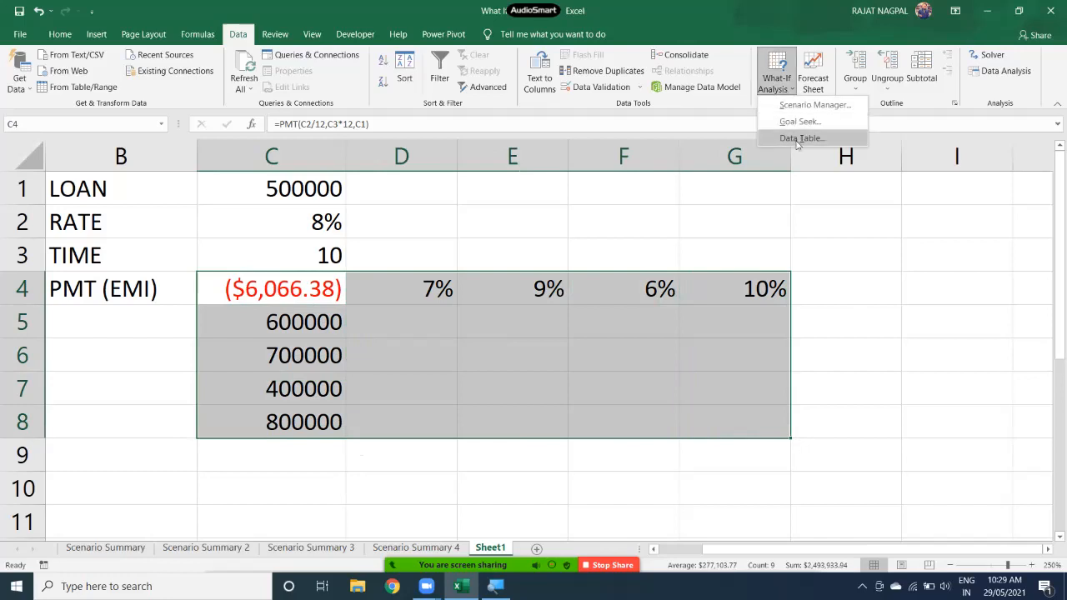
{"action": "left_click", "coordinate": [799, 138]}
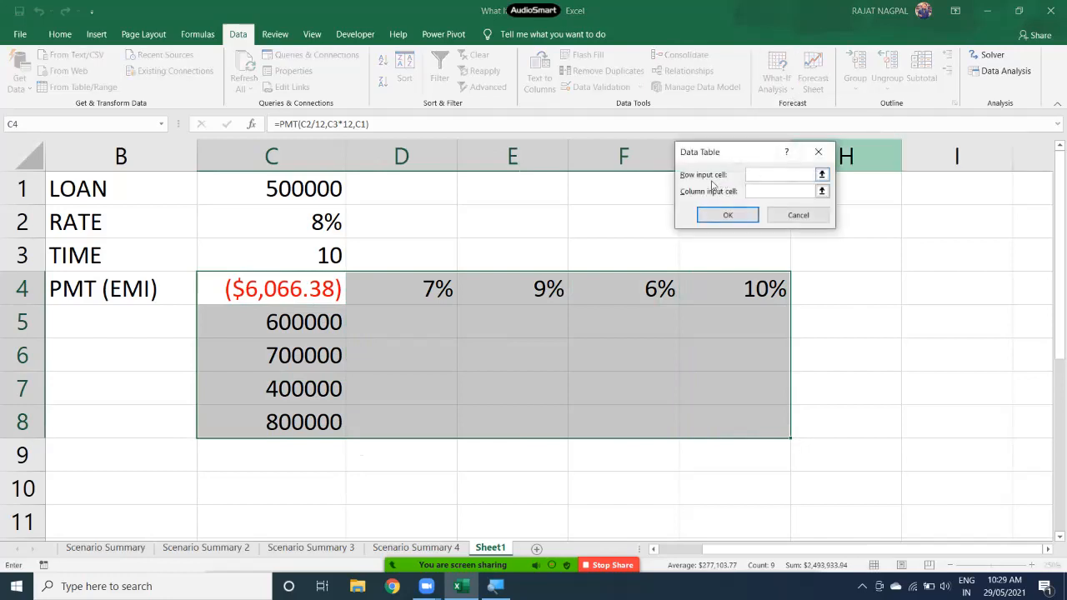
{"action": "left_click_drag", "start_coordinate": [729, 151], "coordinate": [541, 156]}
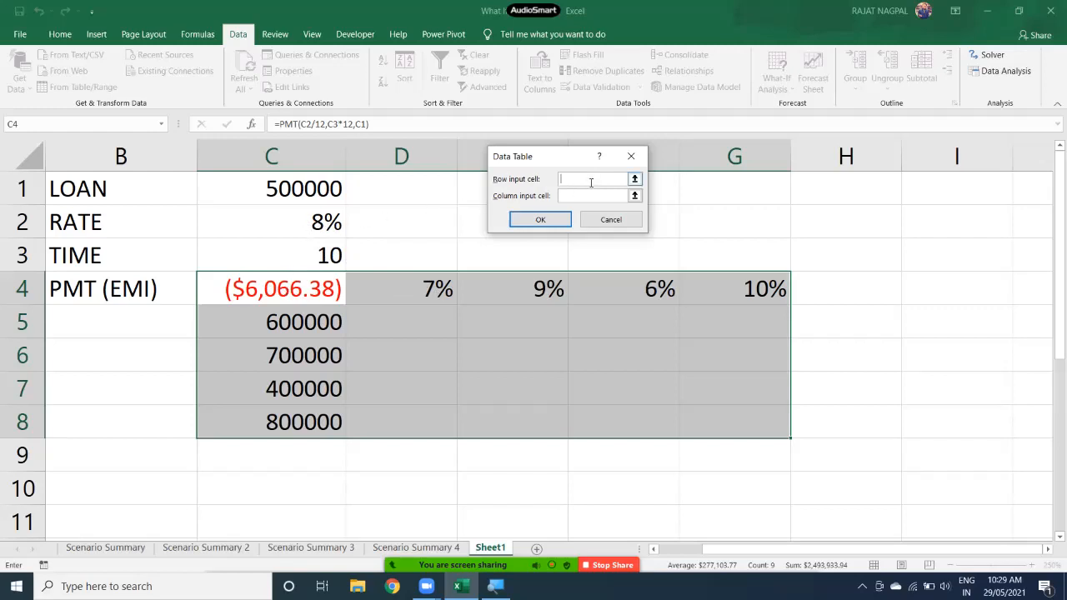
{"action": "left_click", "coordinate": [324, 214]}
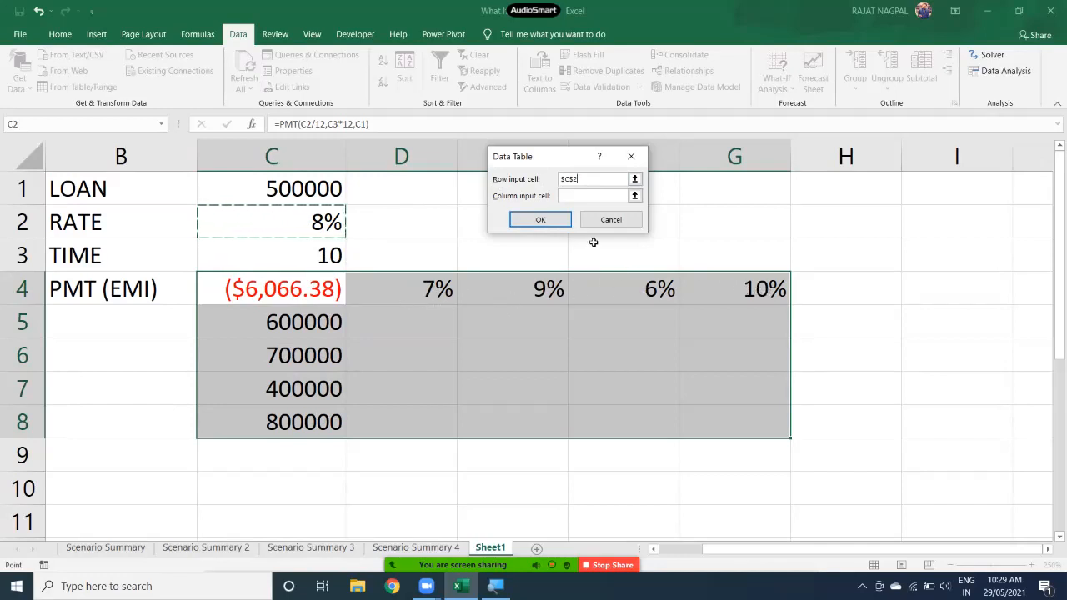
{"action": "left_click", "coordinate": [570, 204]}
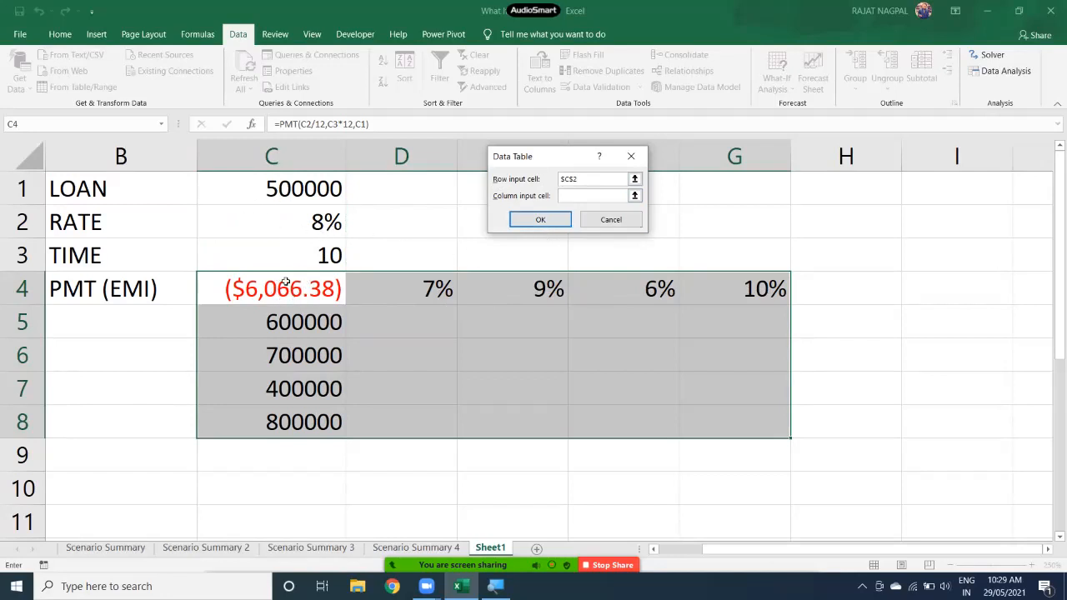
{"action": "left_click", "coordinate": [310, 191]}
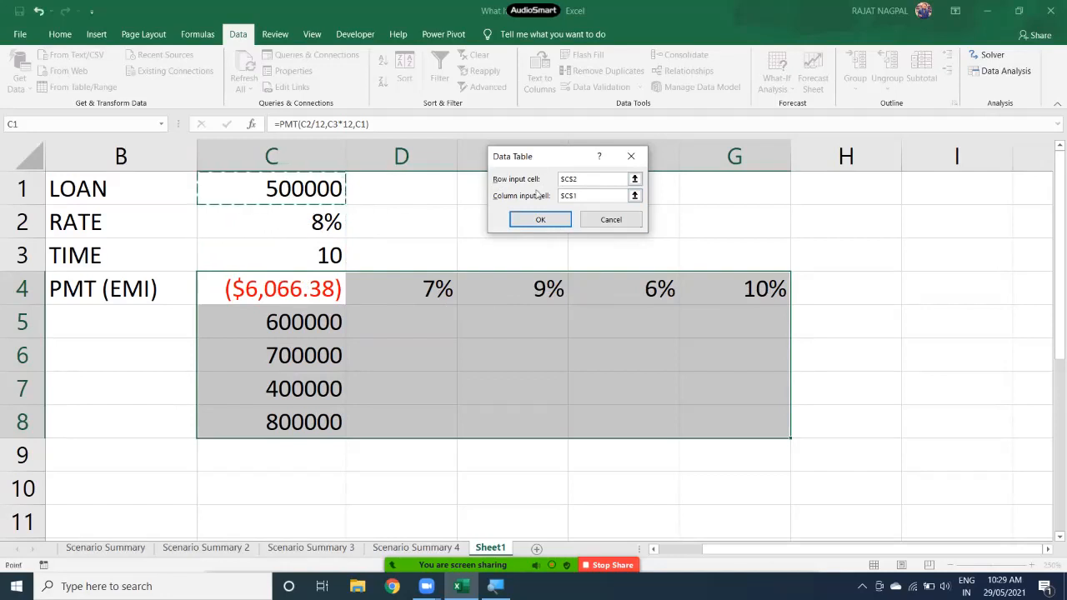
{"action": "left_click", "coordinate": [531, 207]}
{"action": "left_click", "coordinate": [542, 219]}
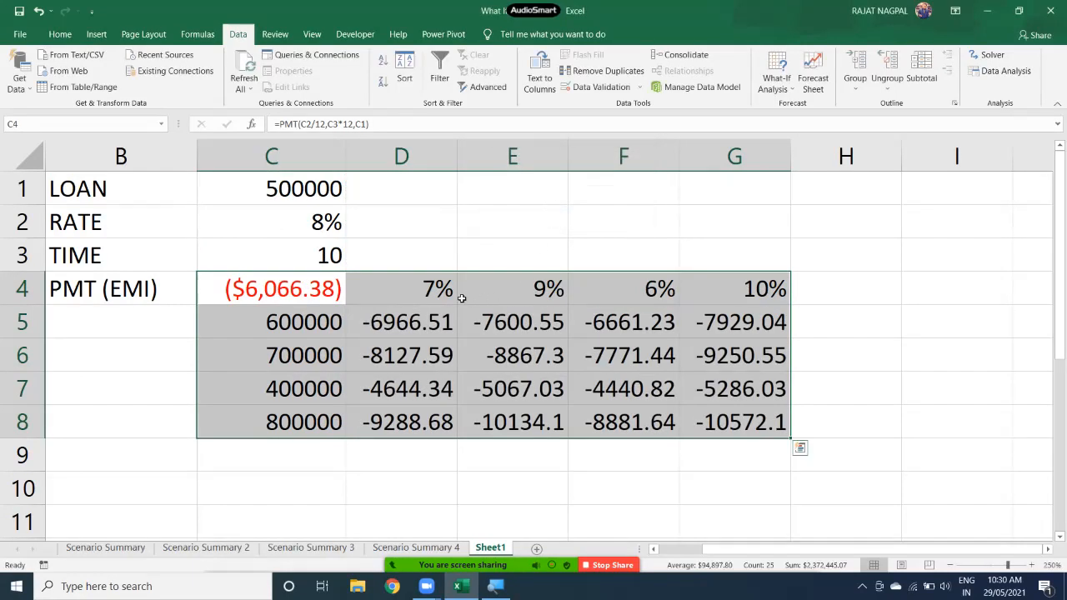
- Examine the data table payments for the 600000 loan at the 7%, 9%, 6% and 10% rates
{"action": "left_click", "coordinate": [380, 333]}
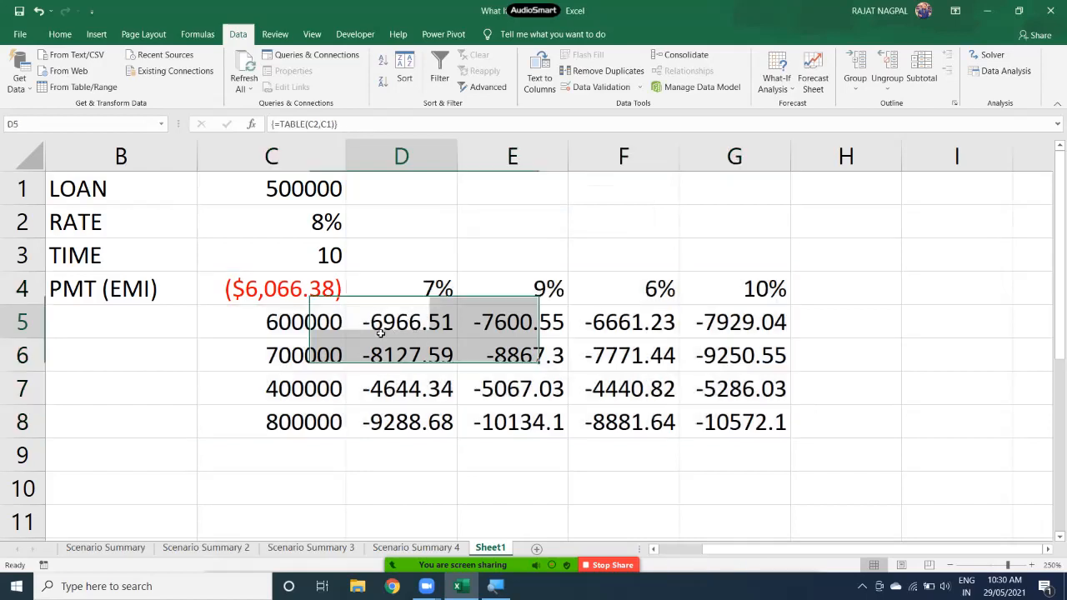
{"action": "left_click", "coordinate": [417, 289]}
{"action": "left_click", "coordinate": [277, 325]}
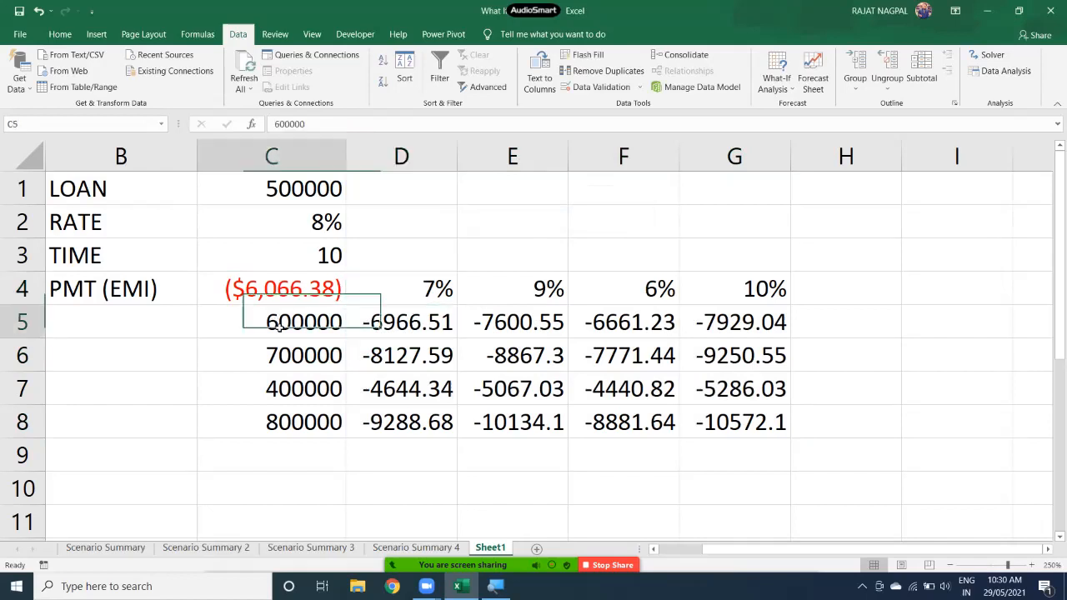
{"action": "left_click", "coordinate": [413, 293]}
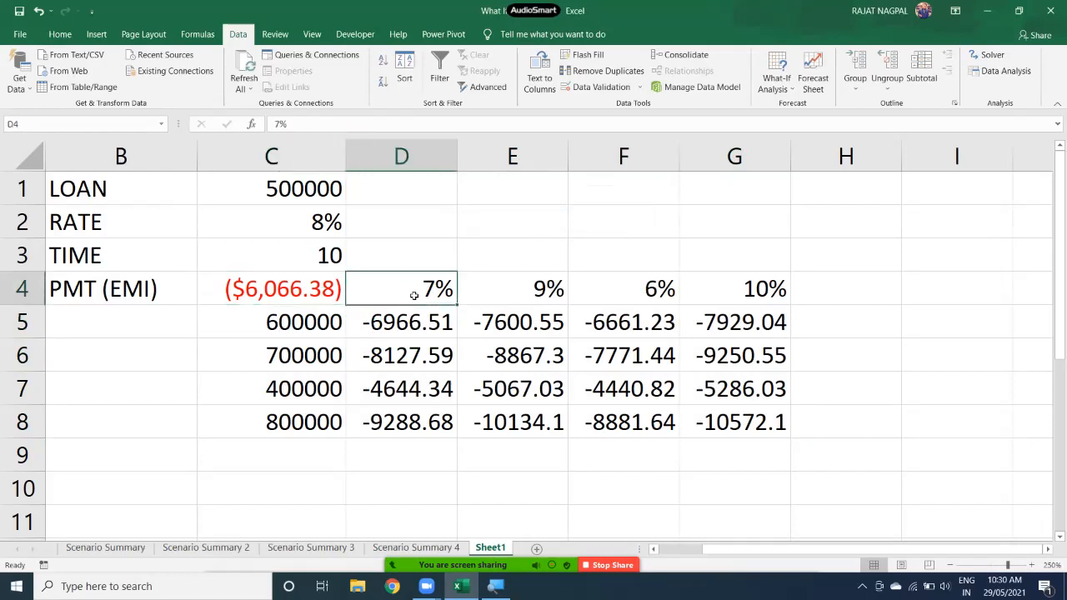
{"action": "left_click", "coordinate": [396, 327]}
{"action": "left_click_drag", "start_coordinate": [294, 323], "coordinate": [542, 327]}
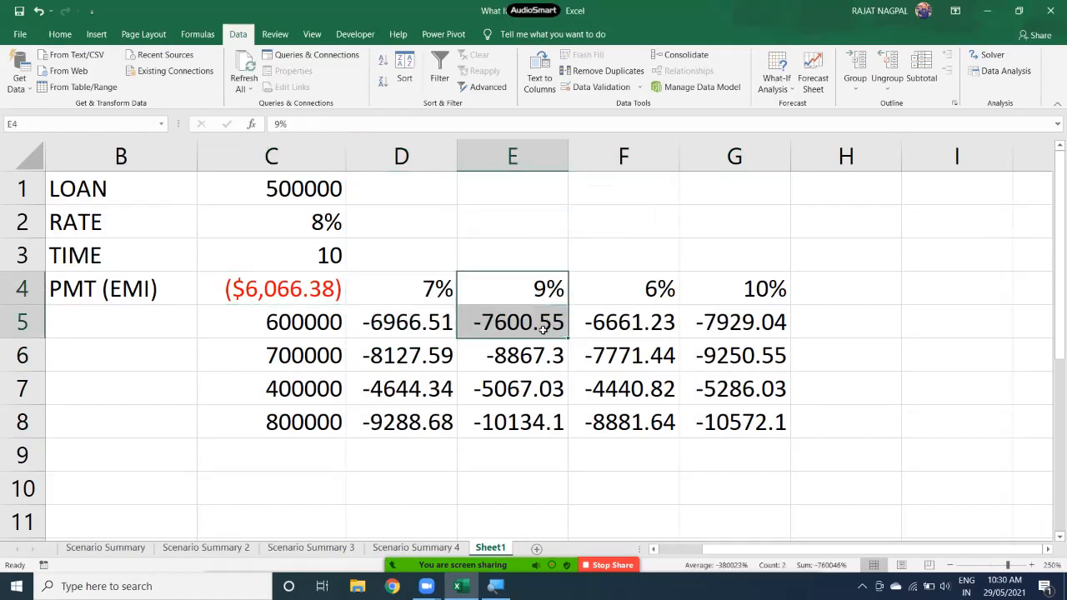
{"action": "left_click_drag", "start_coordinate": [644, 292], "coordinate": [648, 314]}
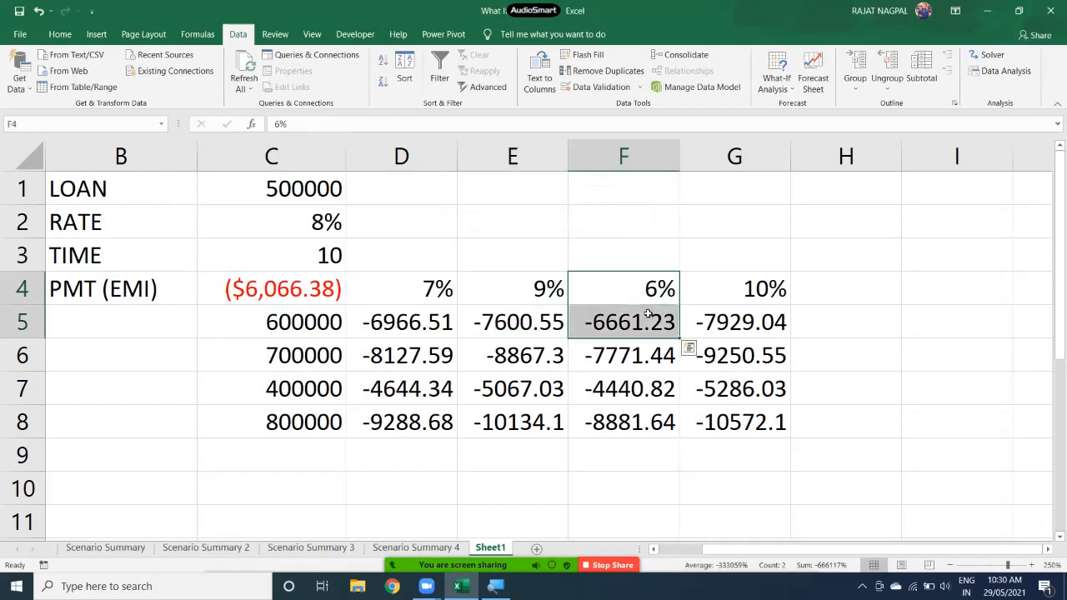
{"action": "left_click_drag", "start_coordinate": [741, 288], "coordinate": [742, 330]}
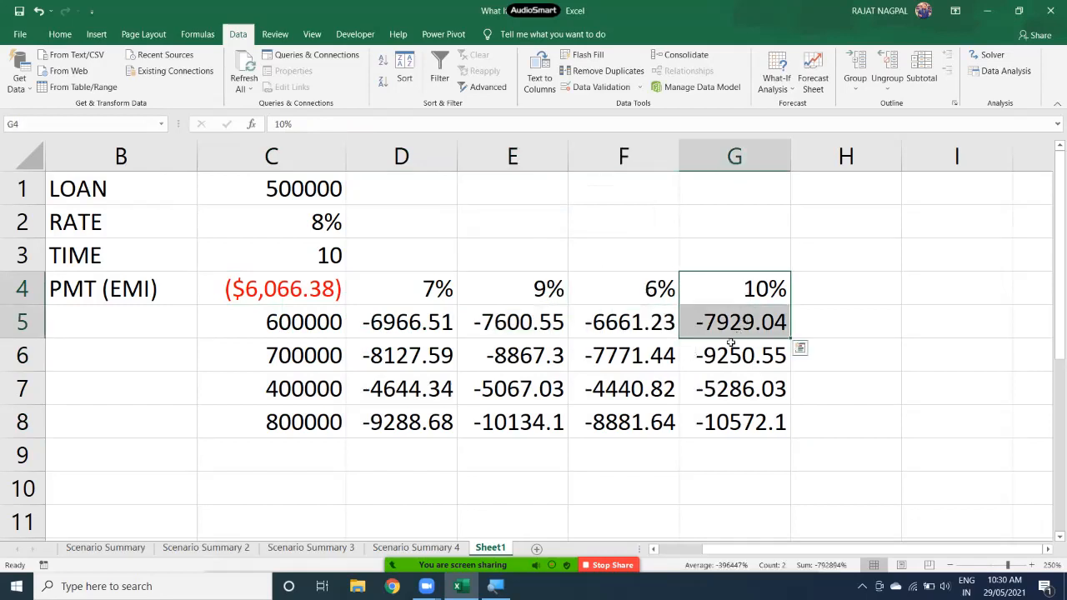
- Examine the data table payments across all rates for the 700000, 400000 and 800000 loans
{"action": "left_click", "coordinate": [292, 352]}
{"action": "left_click_drag", "start_coordinate": [401, 364], "coordinate": [727, 358]}
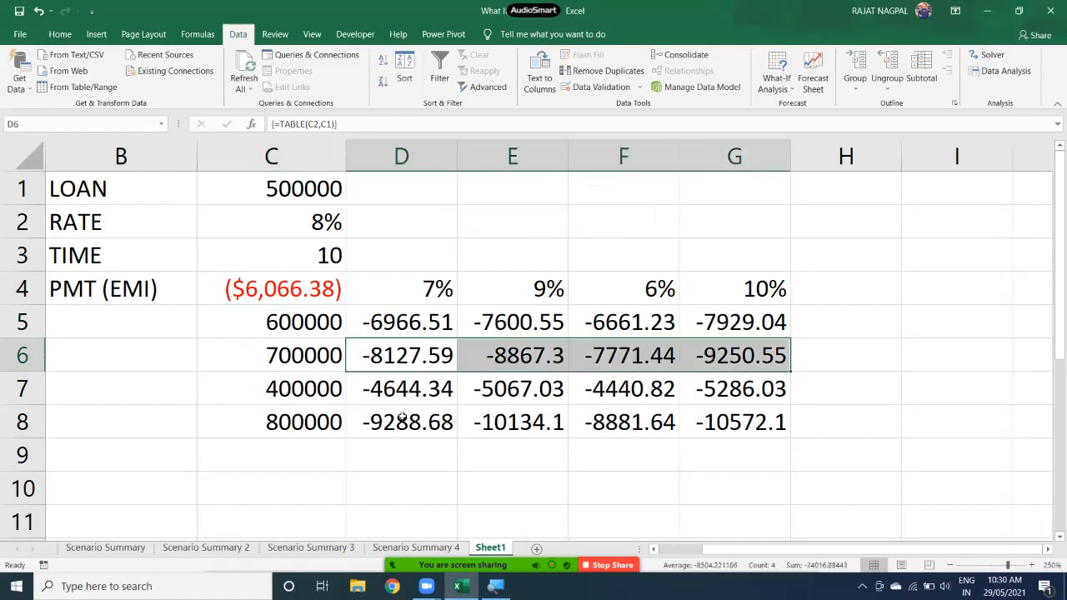
{"action": "left_click", "coordinate": [307, 386]}
{"action": "left_click_drag", "start_coordinate": [395, 393], "coordinate": [718, 396]}
{"action": "left_click_drag", "start_coordinate": [388, 425], "coordinate": [747, 421]}
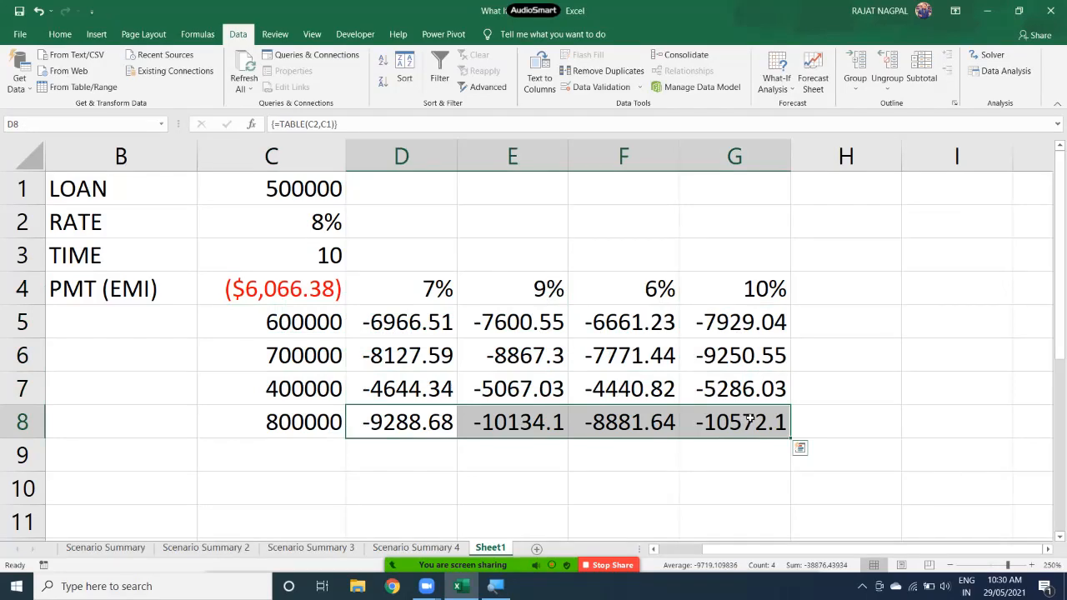
- Clear the data table results in D5:G8
{"action": "left_click_drag", "start_coordinate": [421, 323], "coordinate": [722, 420]}
{"action": "key", "text": "Delete"}
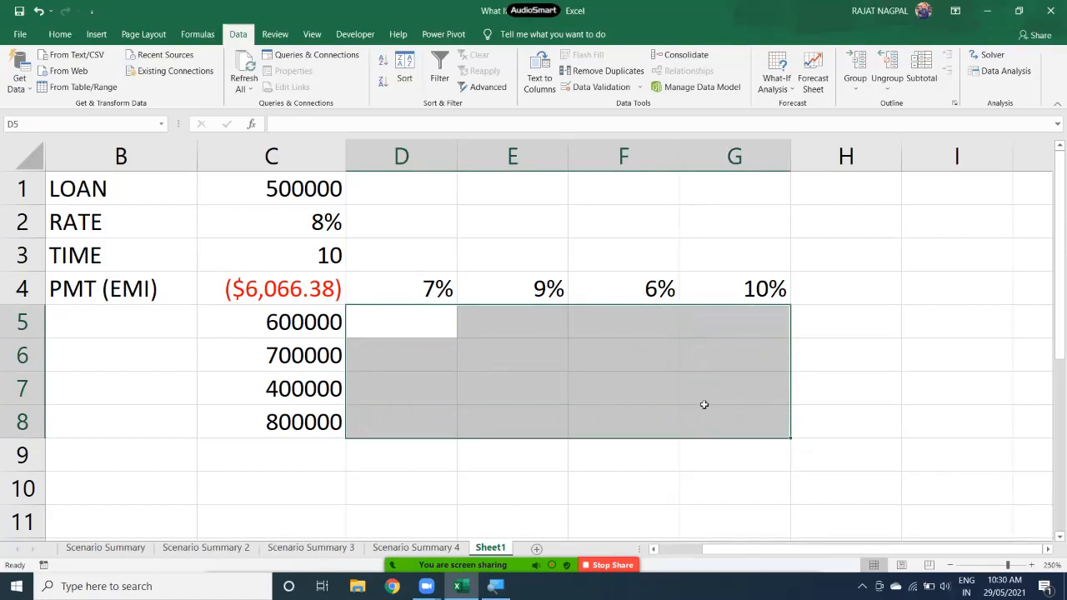
{"action": "left_click", "coordinate": [607, 360]}
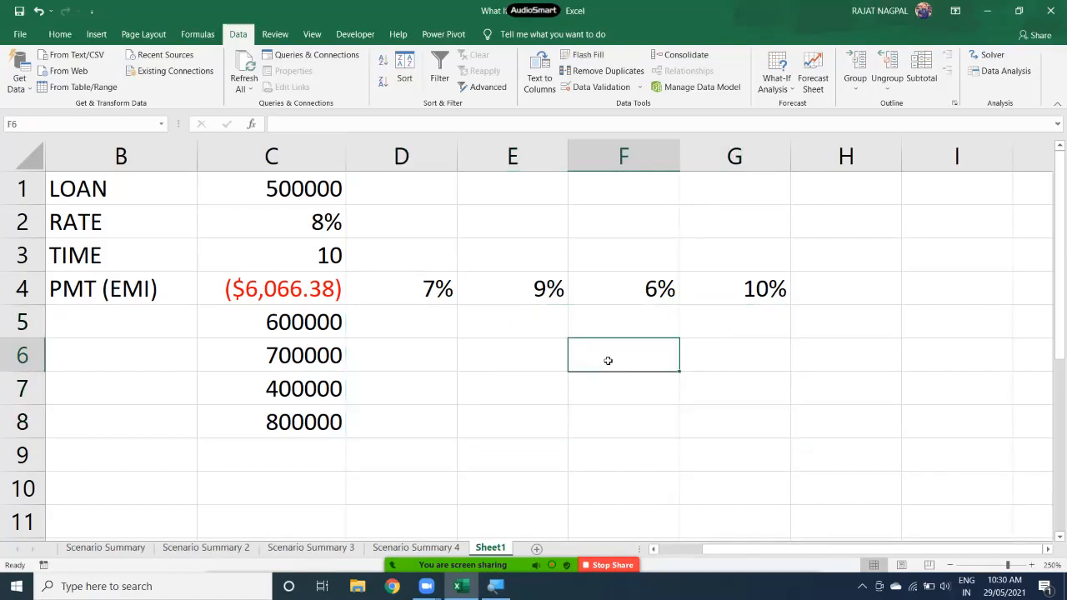
- Rebuild the data table over C4:G8, using the rate cell C2 as row input and the loan cell C1 as column input
{"action": "left_click", "coordinate": [294, 298]}
{"action": "left_click_drag", "start_coordinate": [294, 298], "coordinate": [760, 297]}
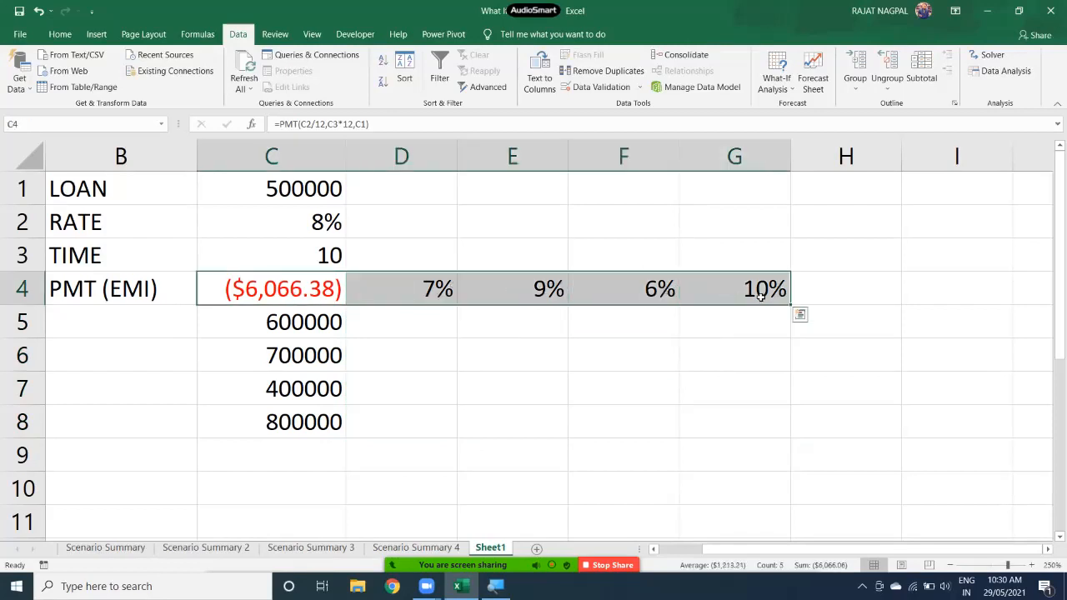
{"action": "left_click_drag", "start_coordinate": [296, 324], "coordinate": [306, 421]}
{"action": "left_click_drag", "start_coordinate": [301, 297], "coordinate": [724, 412]}
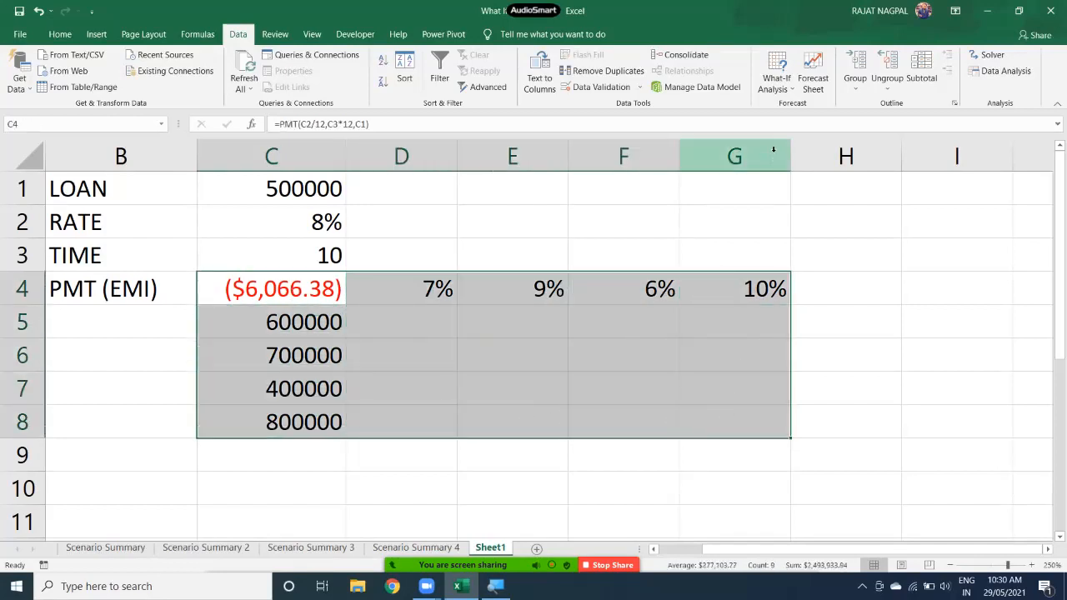
{"action": "left_click", "coordinate": [768, 85]}
{"action": "left_click", "coordinate": [798, 132]}
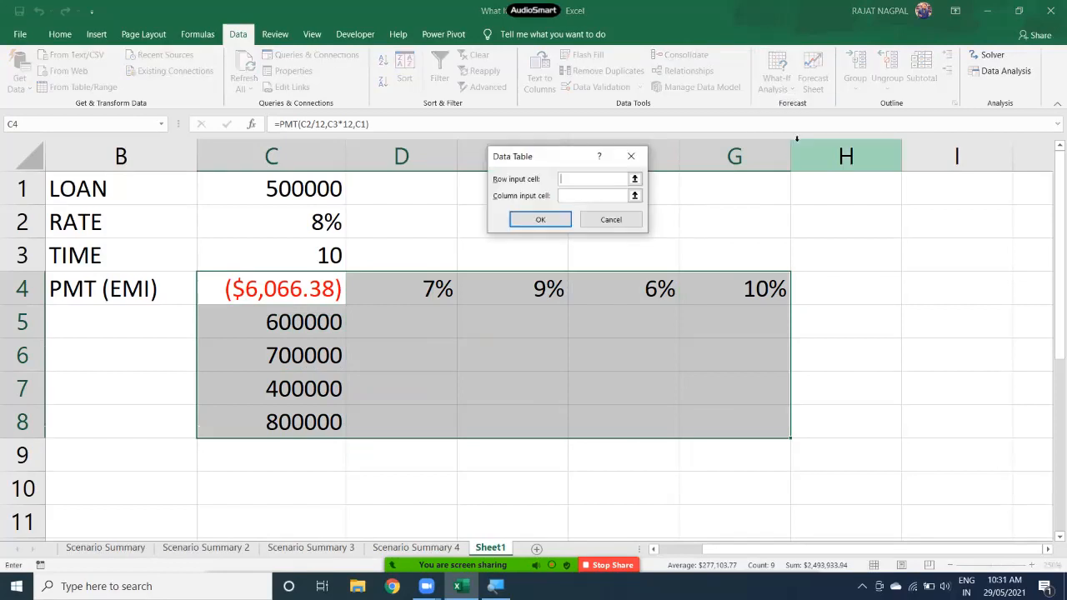
{"action": "left_click", "coordinate": [303, 225]}
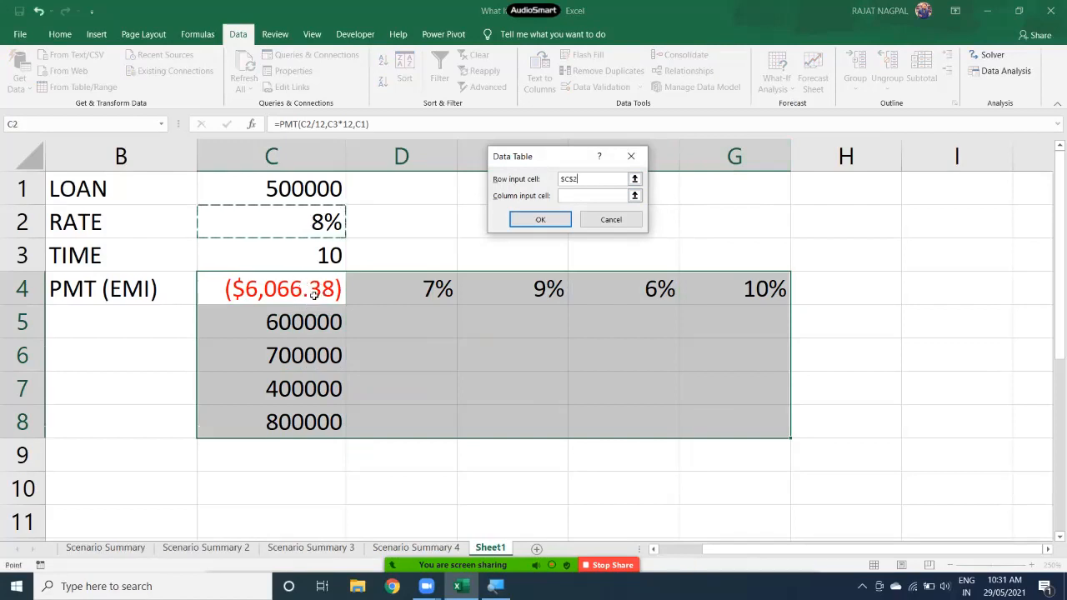
{"action": "left_click", "coordinate": [562, 200]}
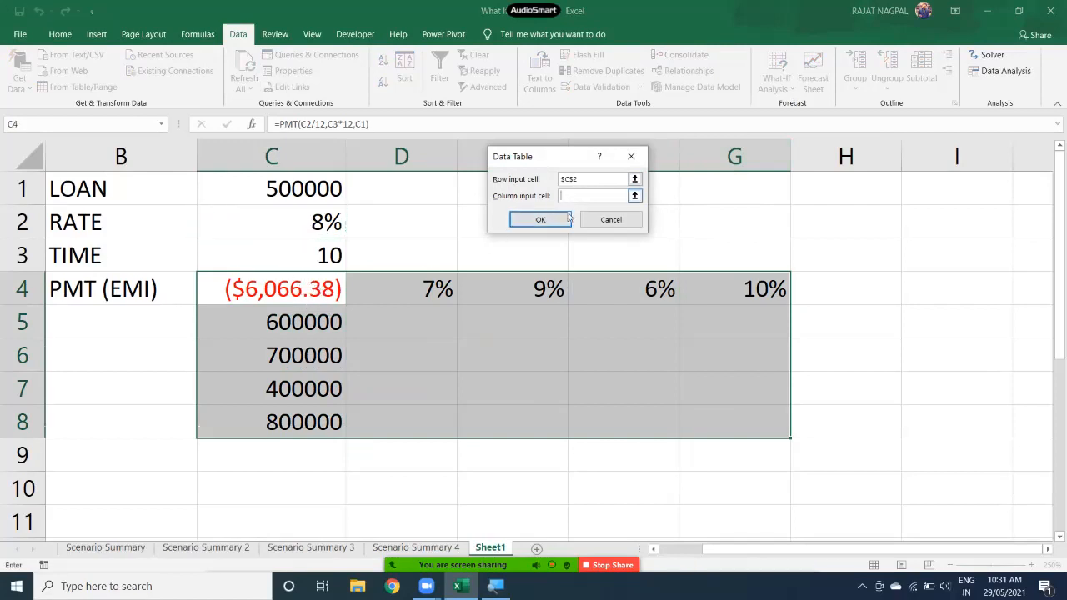
{"action": "left_click", "coordinate": [309, 193]}
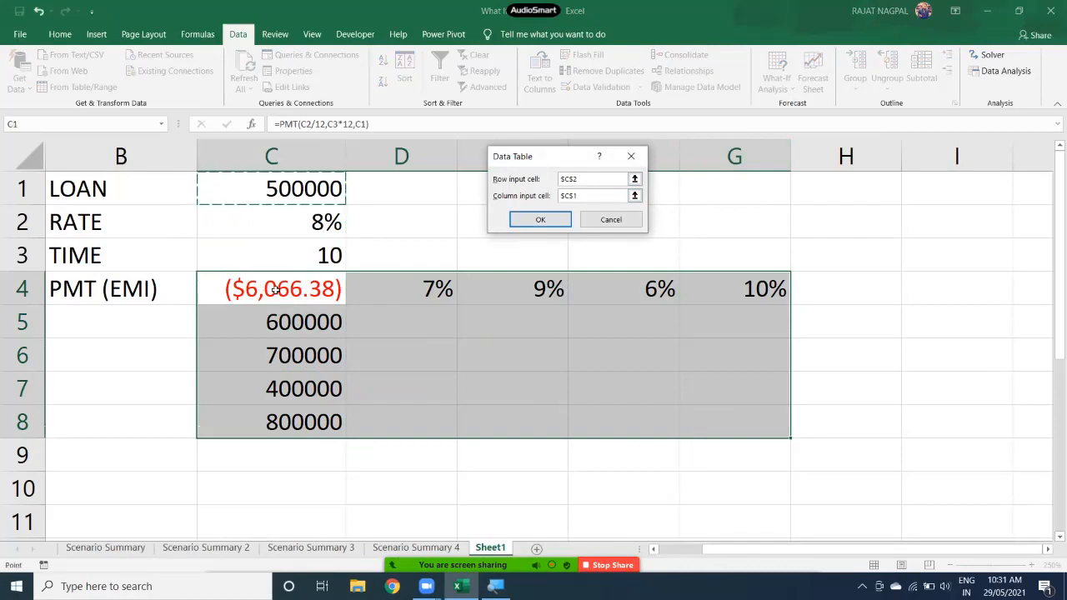
{"action": "left_click", "coordinate": [540, 220]}
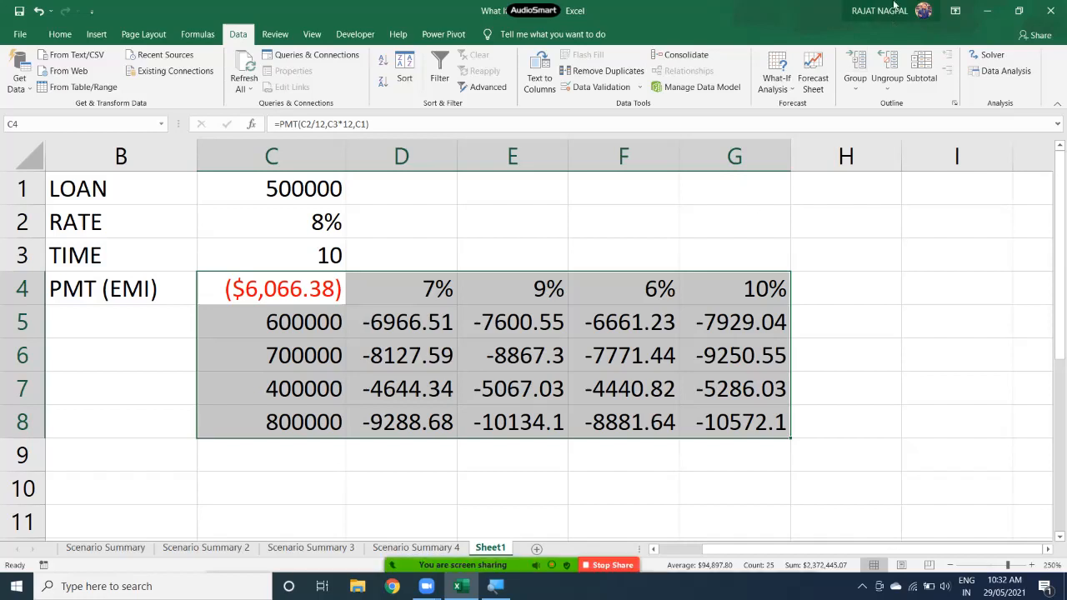
{"action": "left_click", "coordinate": [776, 79]}
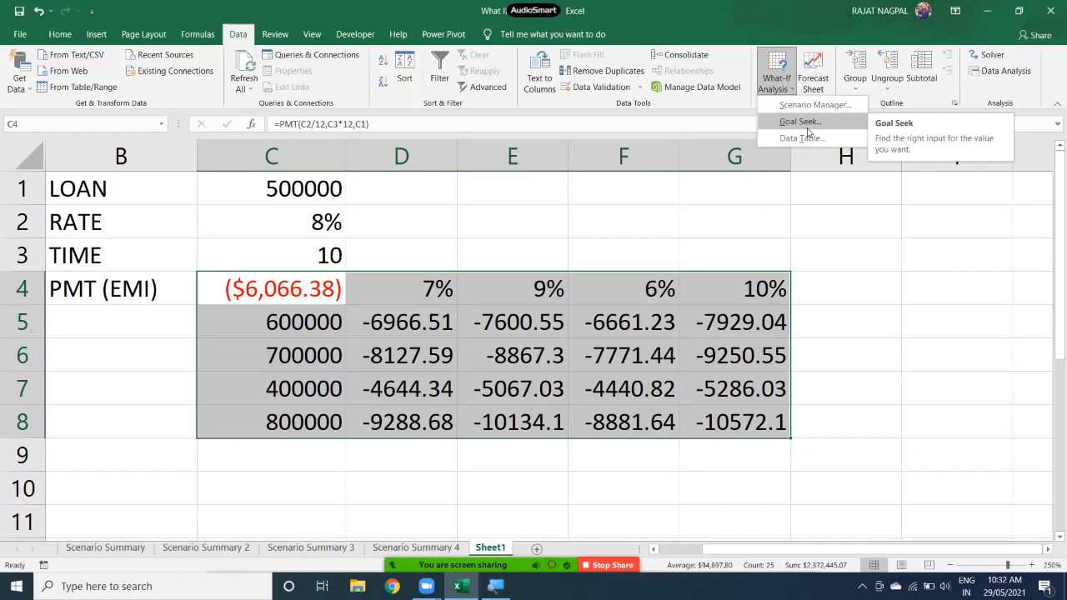
{"action": "left_click", "coordinate": [527, 308]}
{"action": "scroll", "coordinate": [493, 399], "scroll_direction": "down", "scroll_amount": 4}
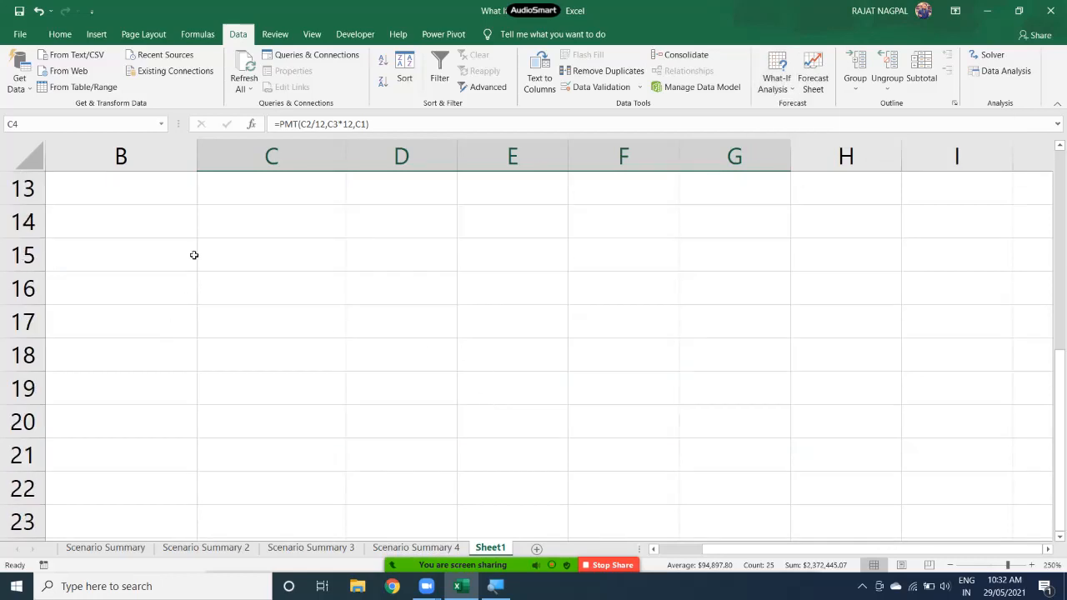
{"action": "scroll", "coordinate": [142, 246], "scroll_direction": "up", "scroll_amount": 4}
- Start a marks table in B23:E27 by entering the header NAME in B23 and the names A, S, D and F below it
{"action": "scroll", "coordinate": [117, 261], "scroll_direction": "down", "scroll_amount": 7}
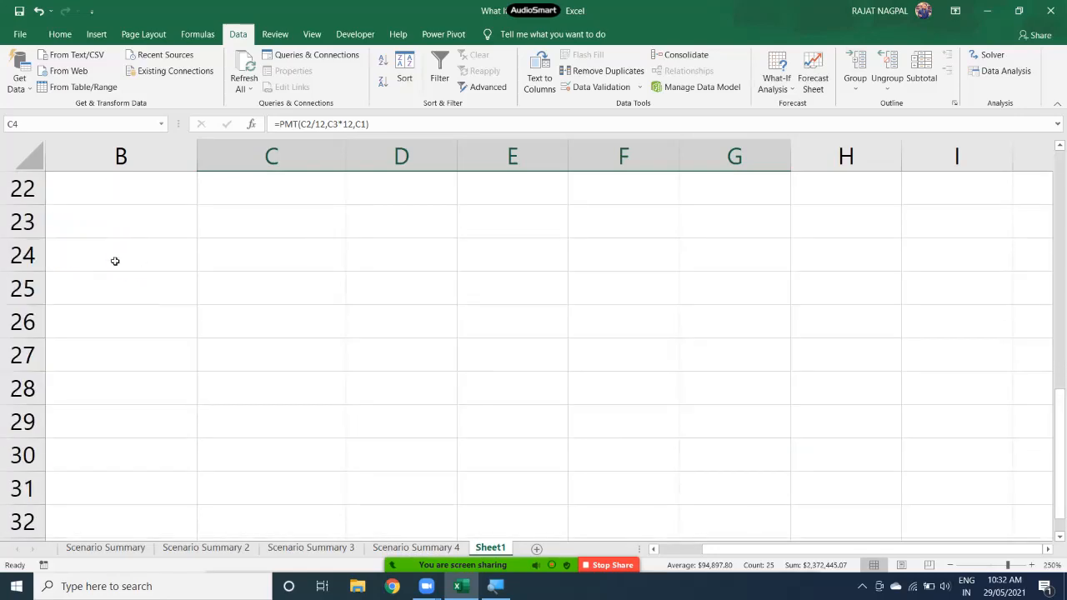
{"action": "left_click_drag", "start_coordinate": [144, 207], "coordinate": [511, 336]}
{"action": "type", "text": "NAME"}
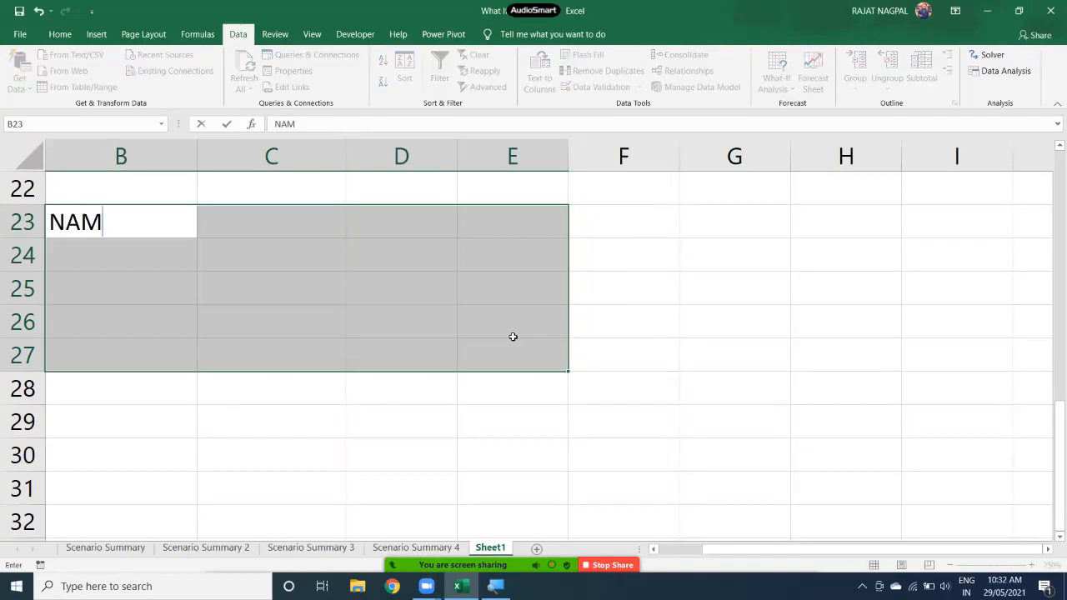
{"action": "key", "text": "Return"}
{"action": "type", "text": "A"}
{"action": "key", "text": "Return"}
{"action": "type", "text": "S"}
{"action": "key", "text": "Return"}
{"action": "type", "text": "D"}
{"action": "key", "text": "Return"}
{"action": "type", "text": "F"}
{"action": "key", "text": "Return"}
- Fill the second table column with the header SST and the marks 55, 66, 77 and 88 in C23:C27
{"action": "type", "text": "SST"}
{"action": "key", "text": "Return"}
{"action": "type", "text": "55"}
{"action": "key", "text": "Return"}
{"action": "type", "text": "66"}
{"action": "key", "text": "Return"}
{"action": "type", "text": "77"}
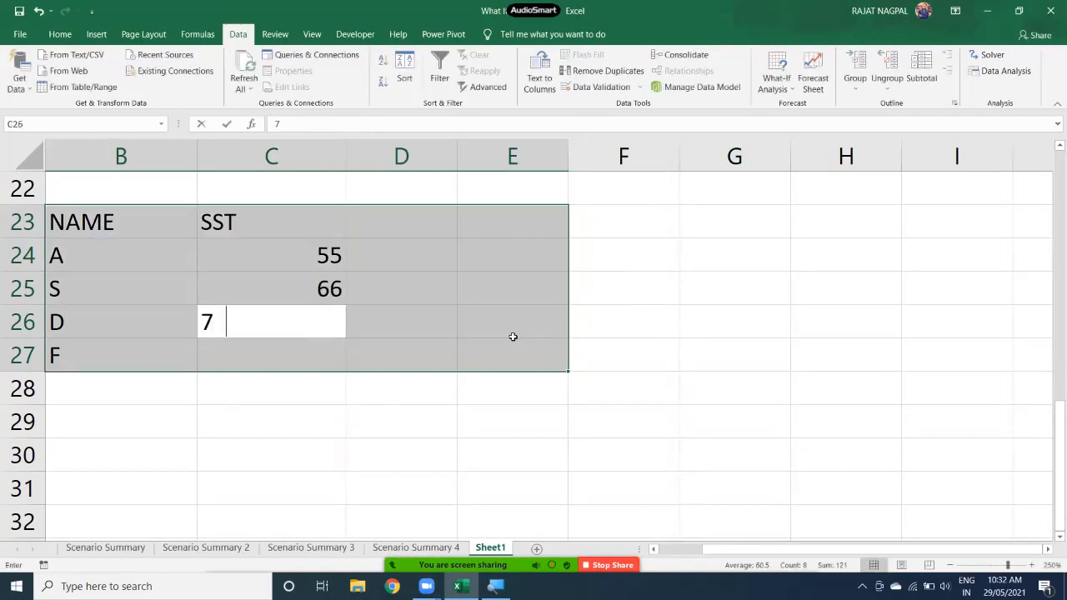
{"action": "key", "text": "Return"}
{"action": "type", "text": "88"}
{"action": "key", "text": "Return"}
- Fill the third table column with the header SCI and the marks 87, 89, 56 and 67 in D23:D27
{"action": "type", "text": "SCI"}
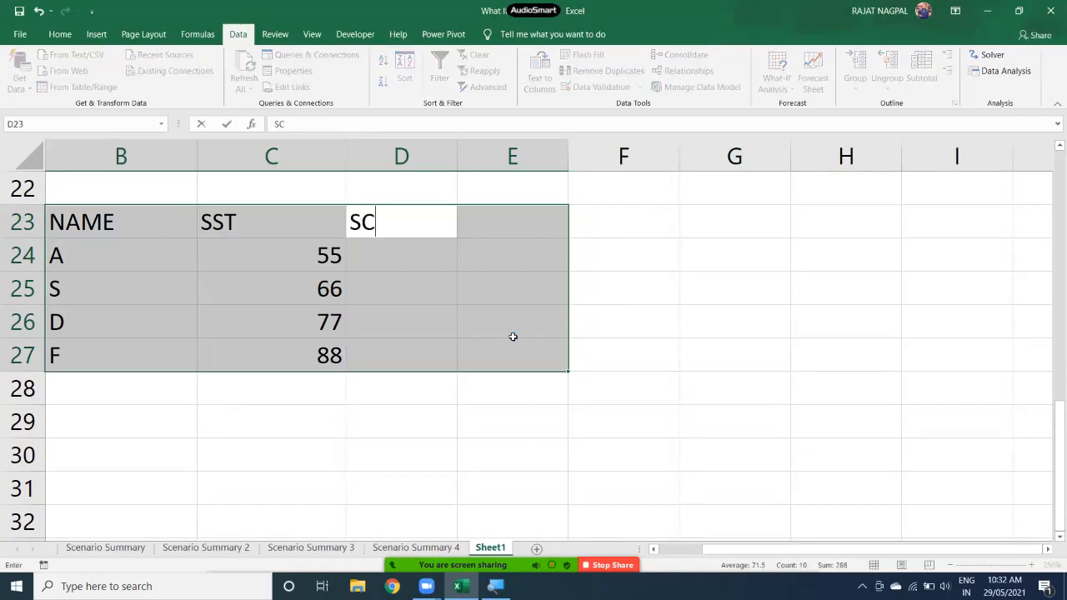
{"action": "key", "text": "Return"}
{"action": "type", "text": "87"}
{"action": "key", "text": "Return"}
{"action": "type", "text": "89"}
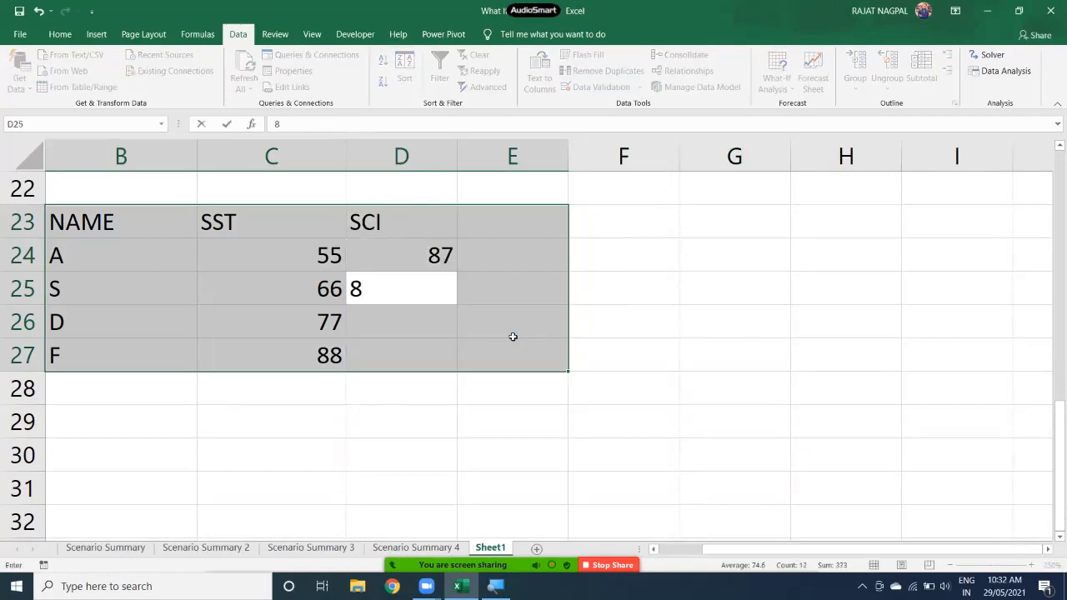
{"action": "key", "text": "Return"}
{"action": "type", "text": "56"}
{"action": "key", "text": "Return"}
{"action": "type", "text": "67"}
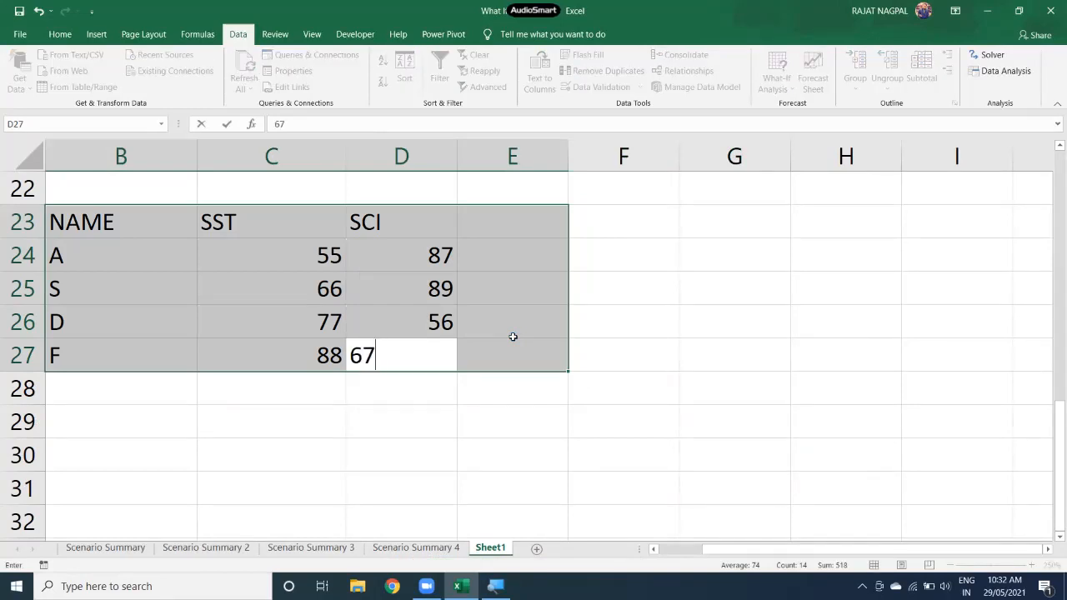
{"action": "key", "text": "Return"}
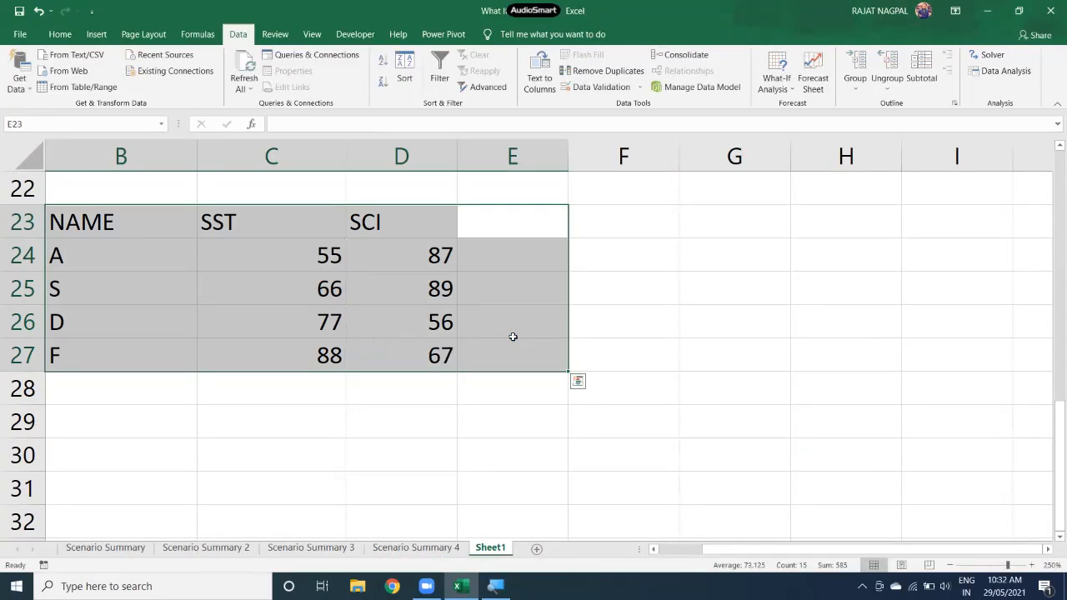
- Add the header TOTAL in E23 and sum each student's SST and SCI marks in E24:E27
{"action": "type", "text": "TOTAL"}
{"action": "key", "text": "Return"}
{"action": "key", "text": "alt+equal"}
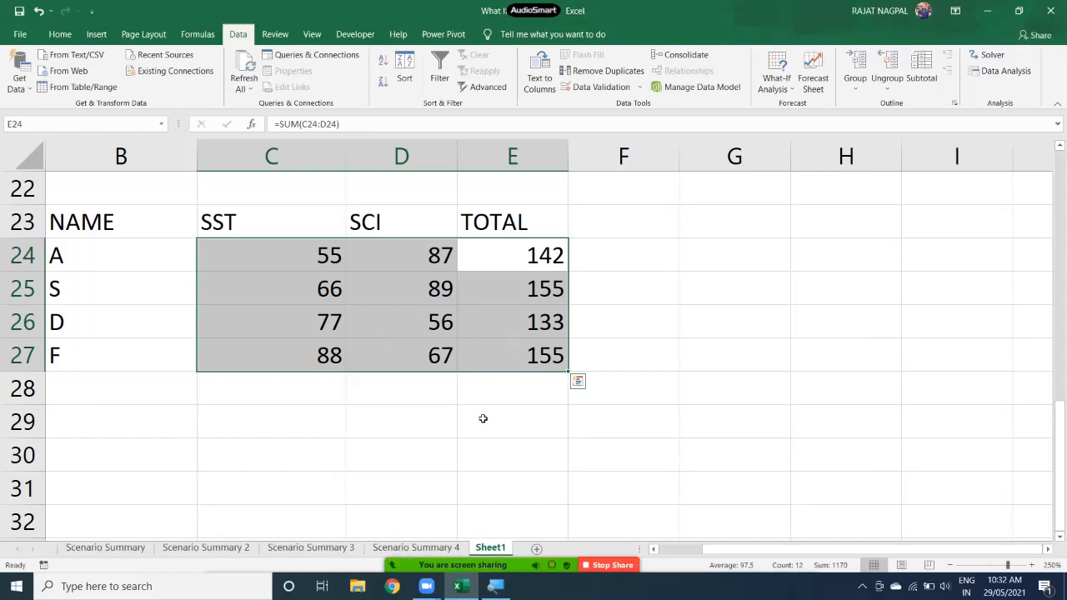
- Examine student D's total in E26 and the SST and SCI marks in C26:D26 that feed it
{"action": "mouse_move", "coordinate": [503, 576]}
{"action": "left_click", "coordinate": [533, 314]}
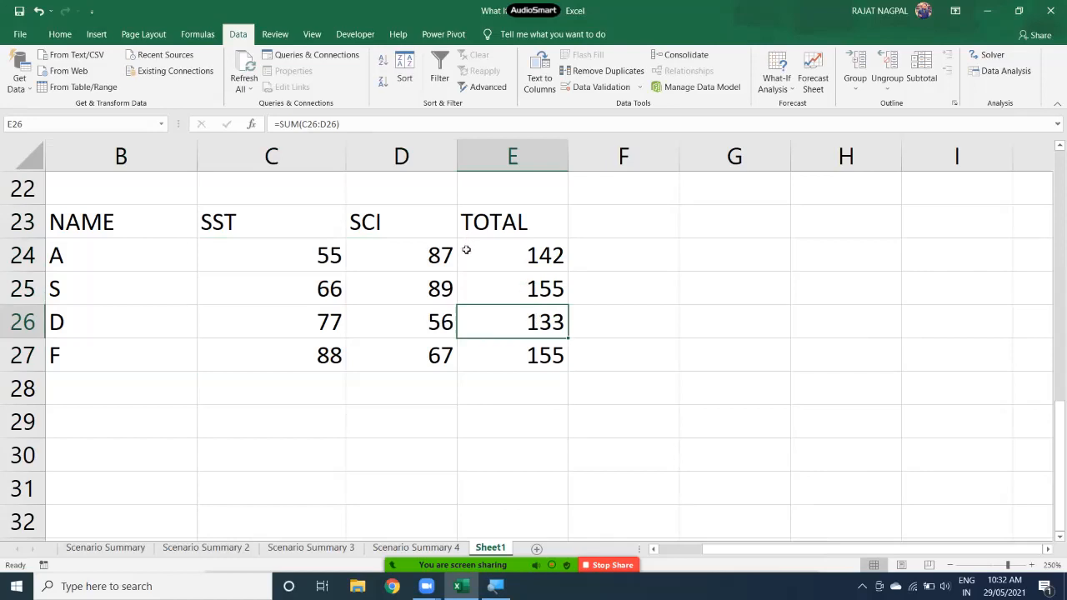
{"action": "left_click_drag", "start_coordinate": [304, 331], "coordinate": [423, 320]}
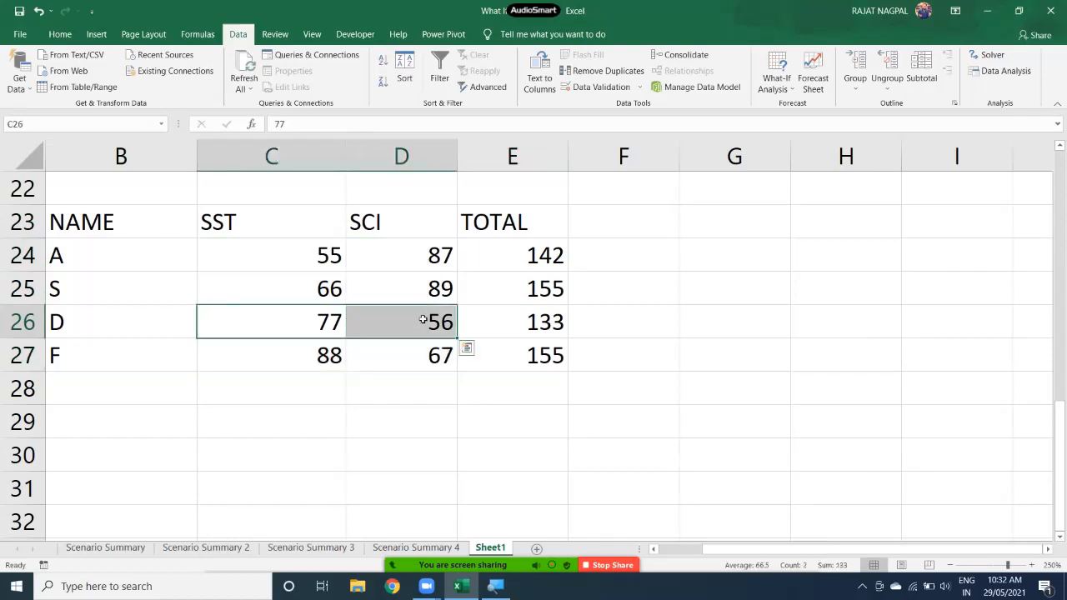
{"action": "left_click", "coordinate": [528, 321]}
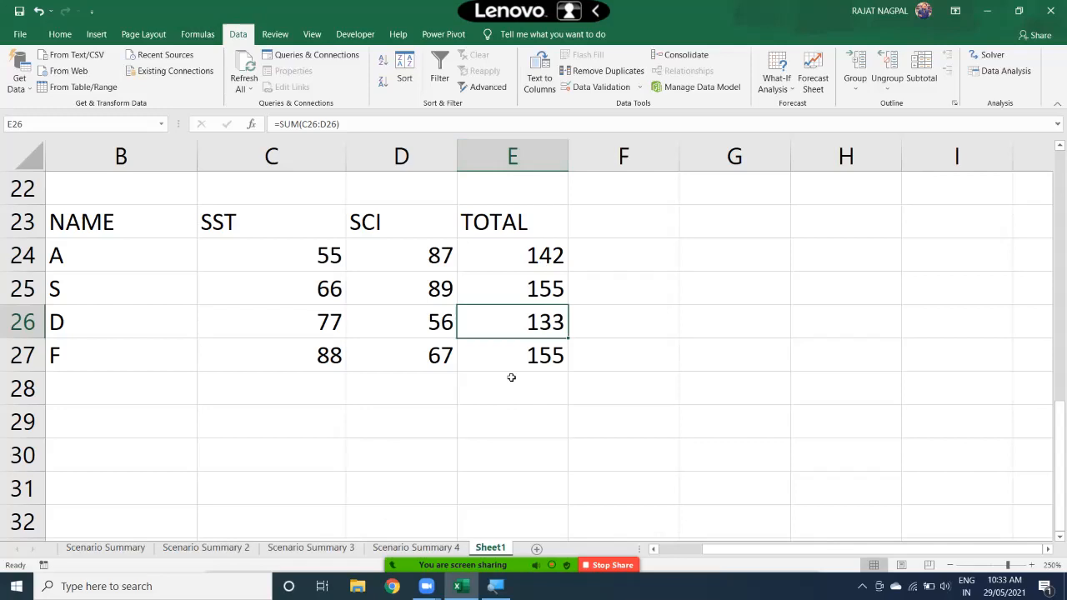
{"action": "left_click", "coordinate": [433, 322]}
{"action": "left_click", "coordinate": [307, 320]}
{"action": "left_click", "coordinate": [392, 325]}
{"action": "left_click", "coordinate": [527, 325]}
{"action": "left_click", "coordinate": [776, 81]}
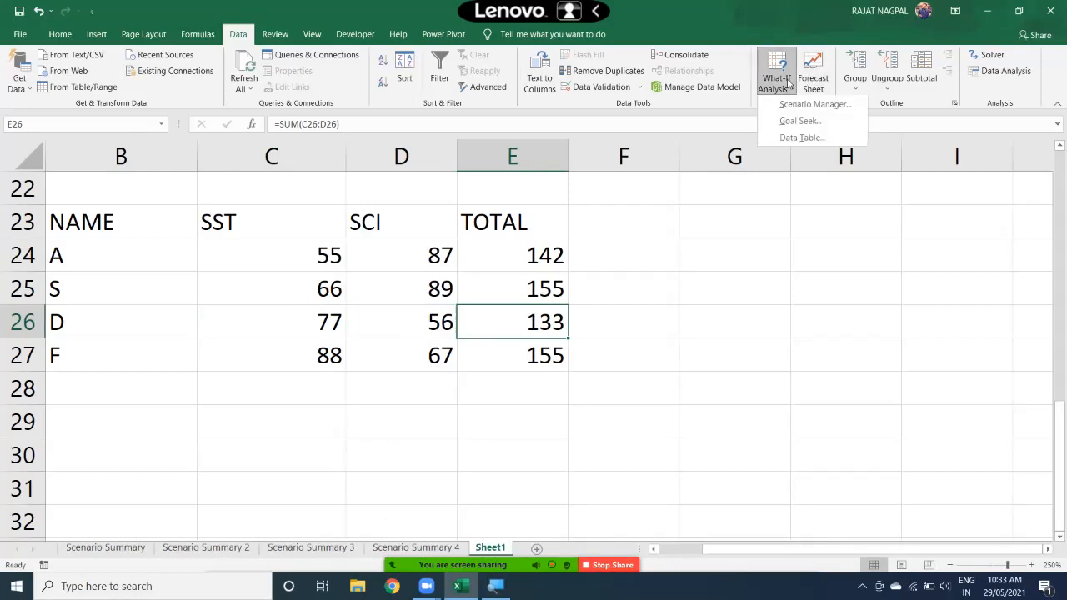
{"action": "left_click", "coordinate": [799, 123]}
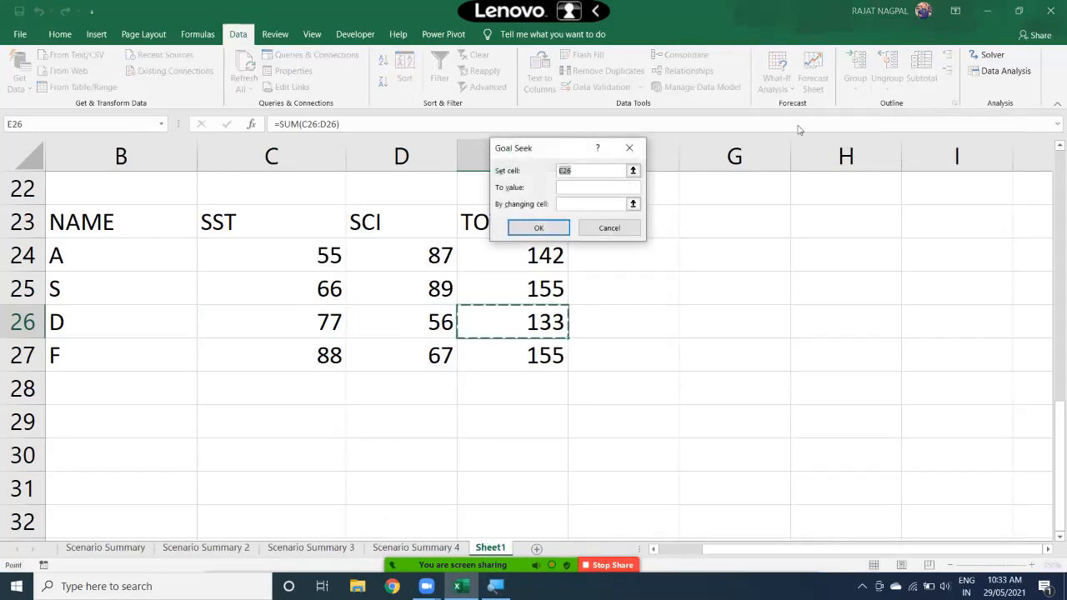
{"action": "left_click", "coordinate": [573, 188]}
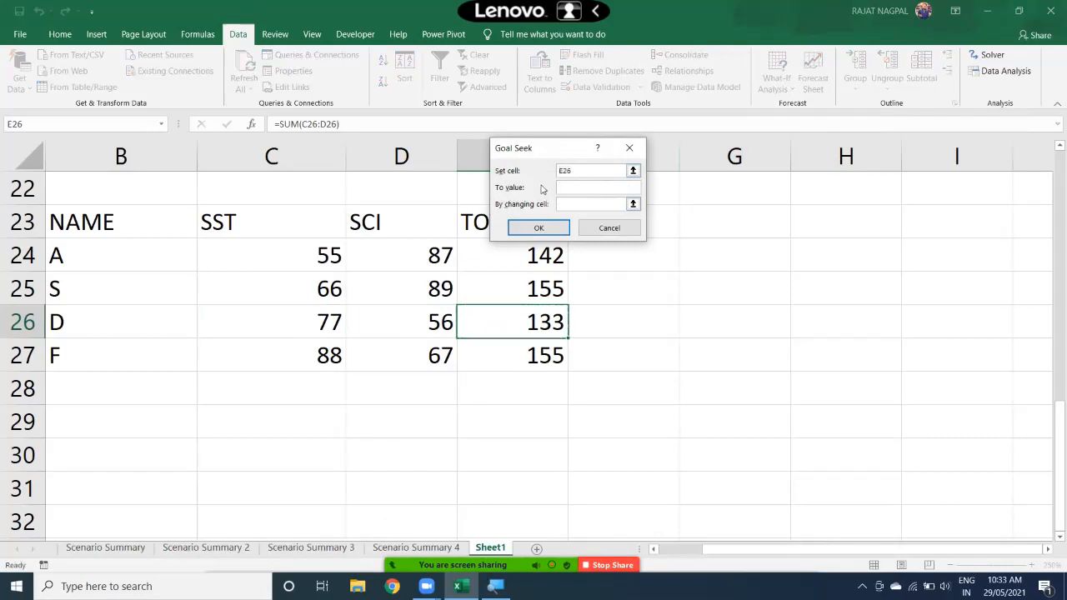
{"action": "type", "text": "140"}
{"action": "left_click_drag", "start_coordinate": [577, 187], "coordinate": [559, 187]}
{"action": "left_click", "coordinate": [581, 201]}
{"action": "left_click", "coordinate": [401, 328]}
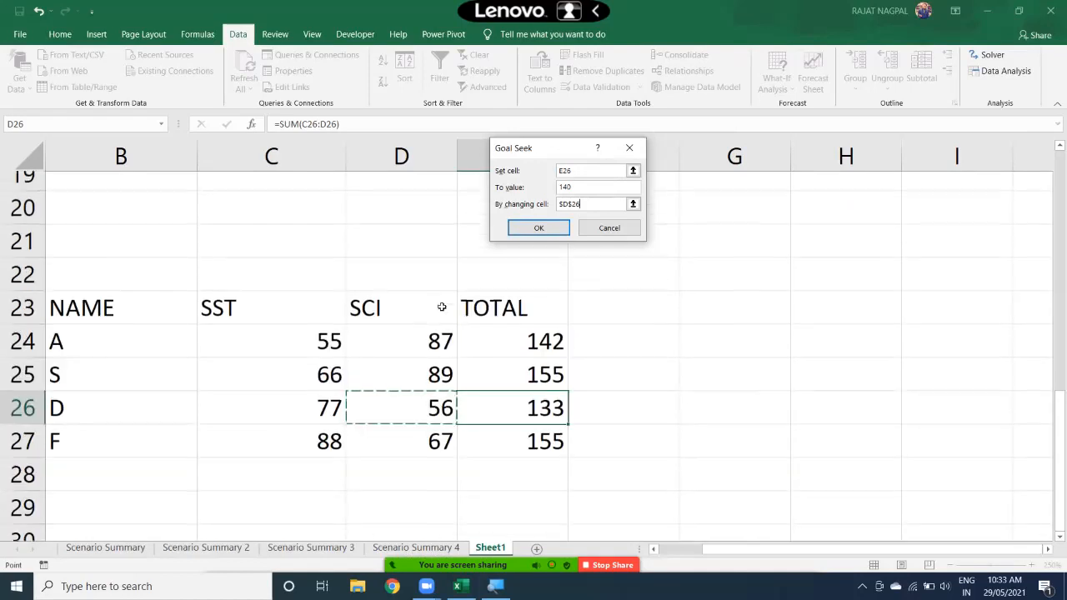
{"action": "left_click", "coordinate": [630, 149]}
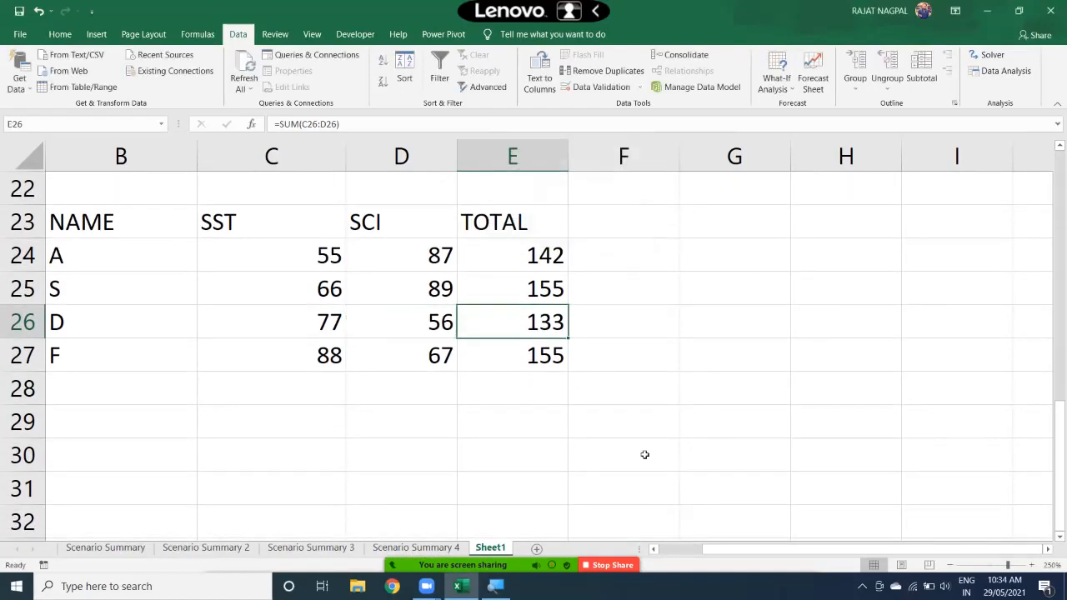
- Run Goal Seek to set student D's total in E26 to 140 by changing the SCI mark in D26, and keep the solution
{"action": "left_click", "coordinate": [776, 79]}
{"action": "left_click", "coordinate": [796, 122]}
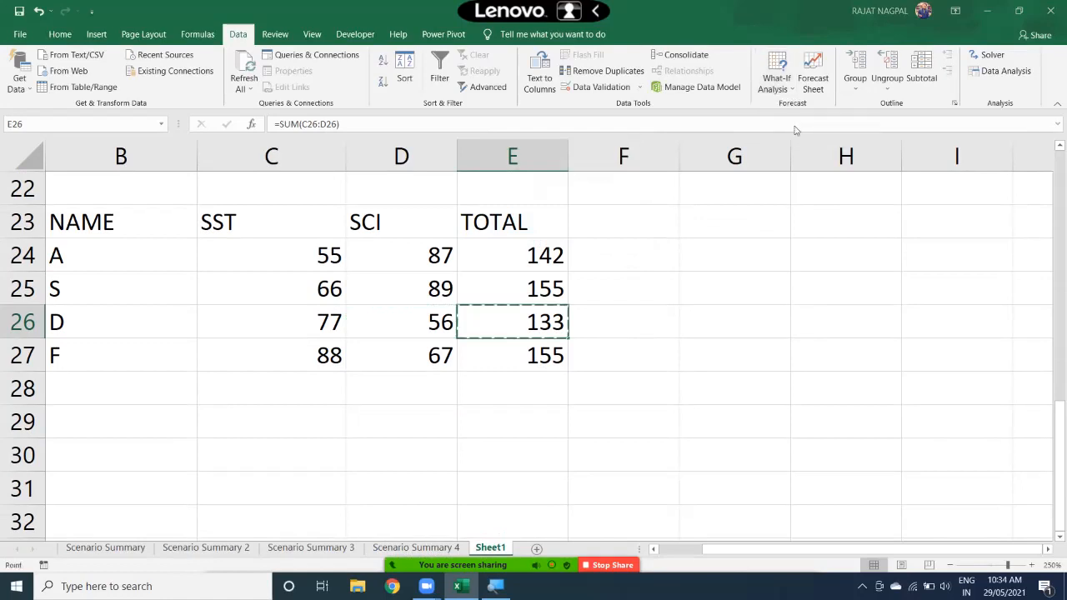
{"action": "left_click", "coordinate": [569, 186]}
{"action": "type", "text": "140"}
{"action": "left_click", "coordinate": [576, 205]}
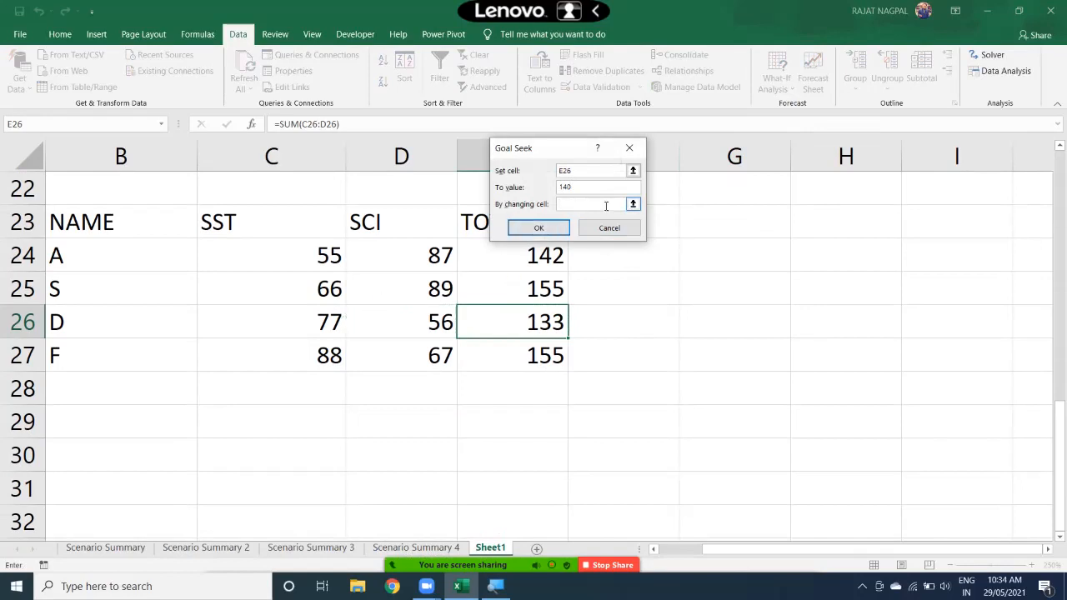
{"action": "left_click", "coordinate": [397, 317]}
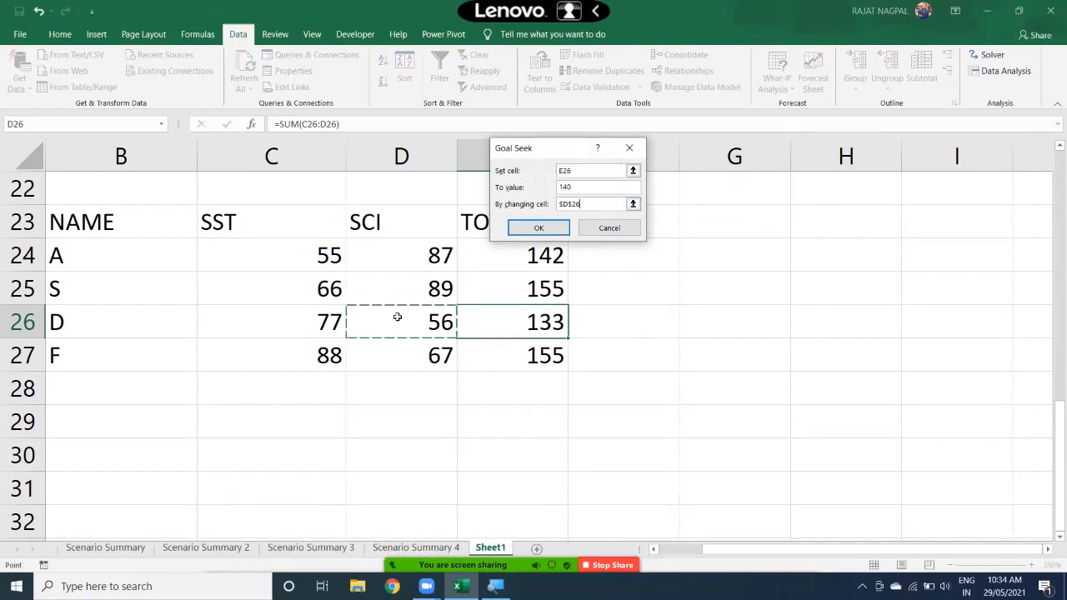
{"action": "left_click", "coordinate": [551, 231]}
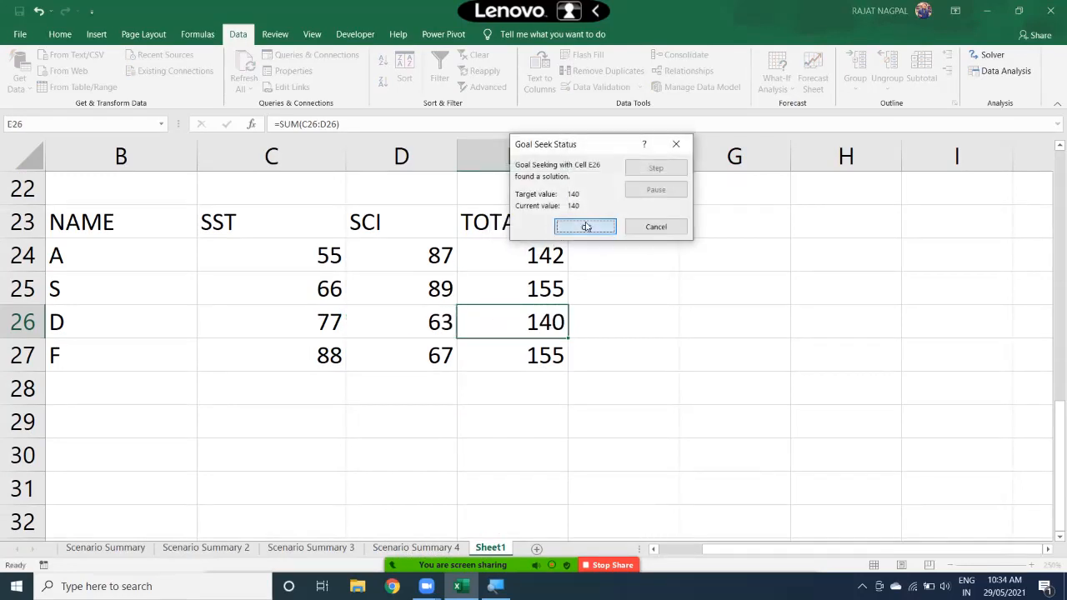
{"action": "left_click", "coordinate": [586, 227]}
- Inspect the SUM formula in E26 to check which cells make up student D's total
{"action": "double_click", "coordinate": [537, 328]}
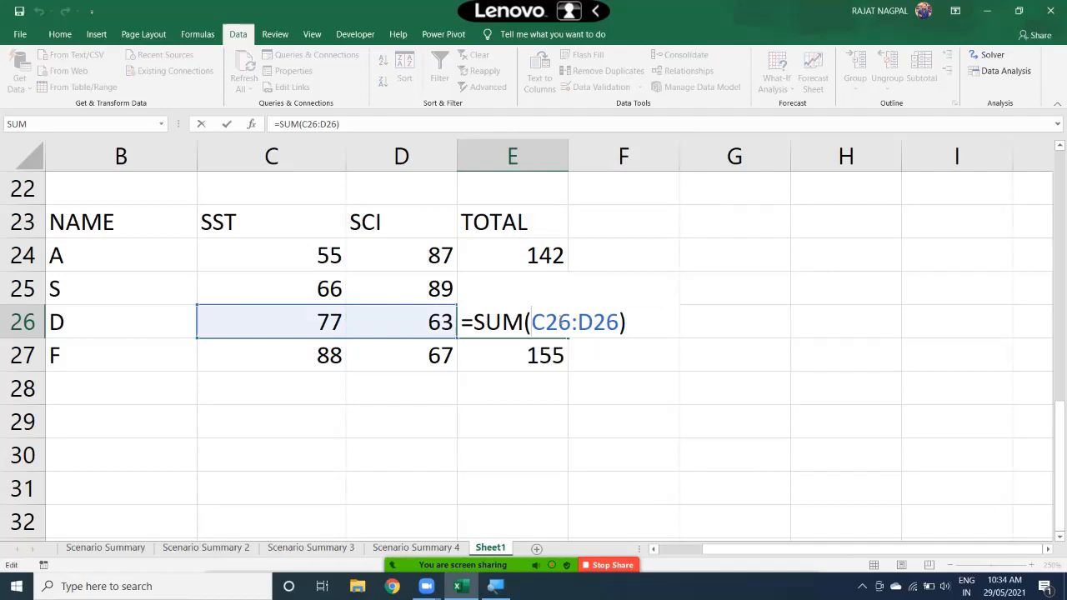
{"action": "key", "text": "Return"}
{"action": "key", "text": "Up"}
{"action": "key", "text": "Up"}
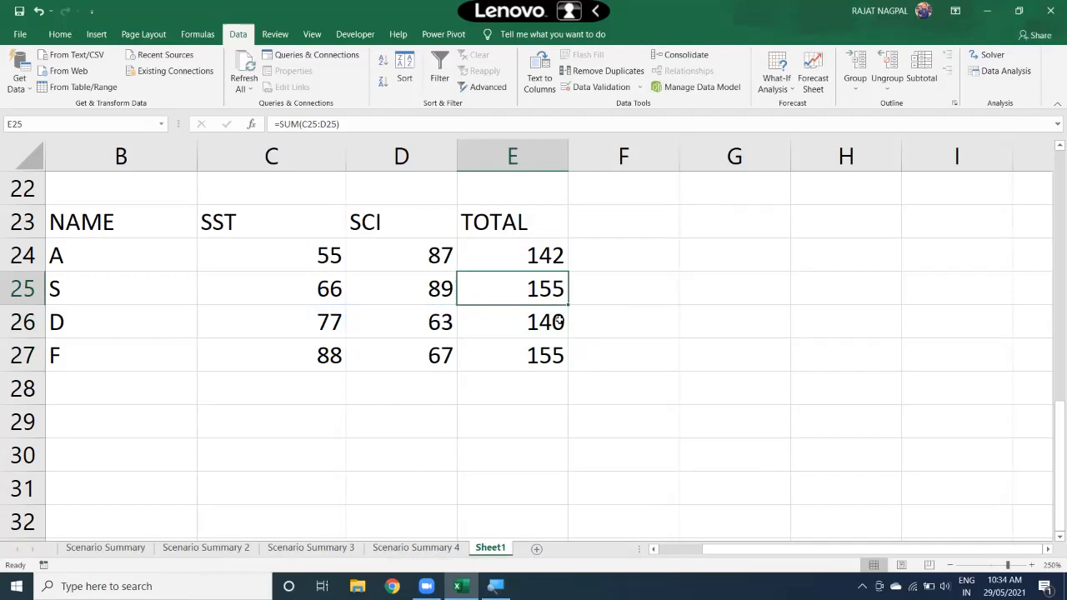
{"action": "left_click", "coordinate": [557, 321]}
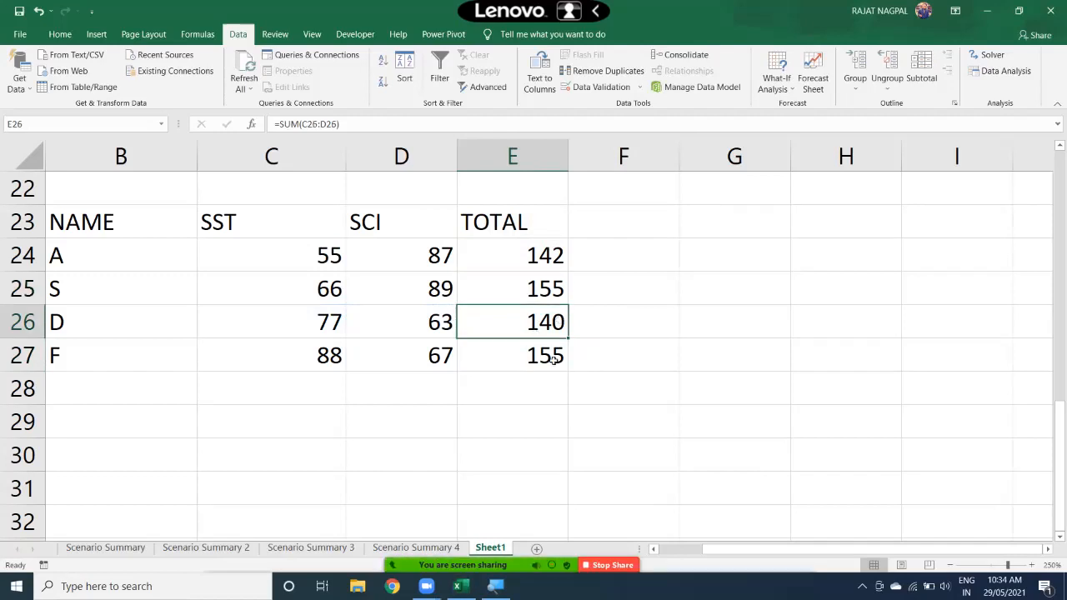
{"action": "double_click", "coordinate": [533, 310]}
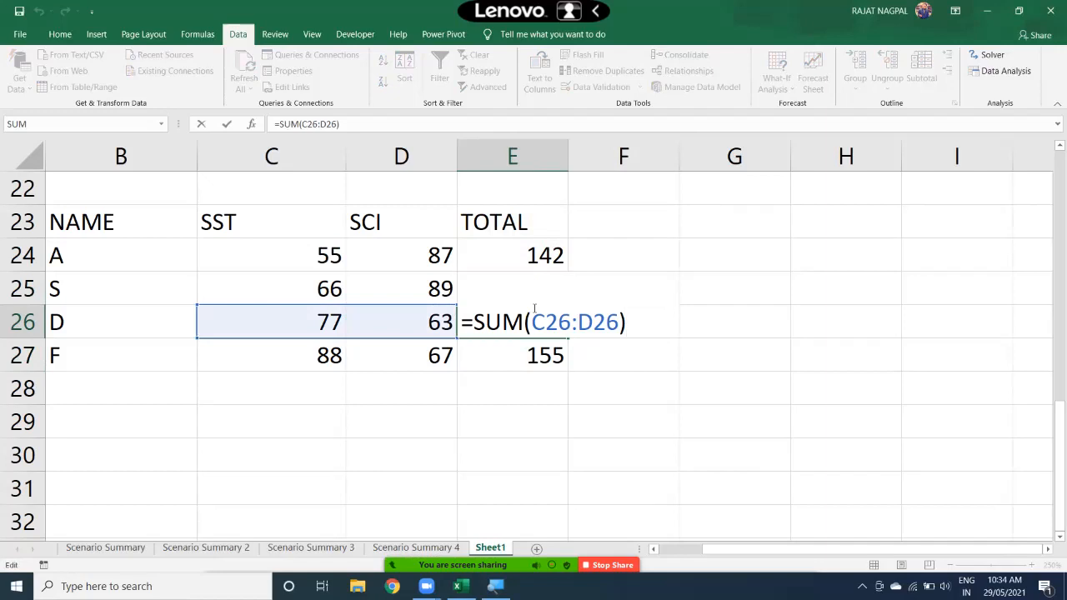
{"action": "key", "text": "Return"}
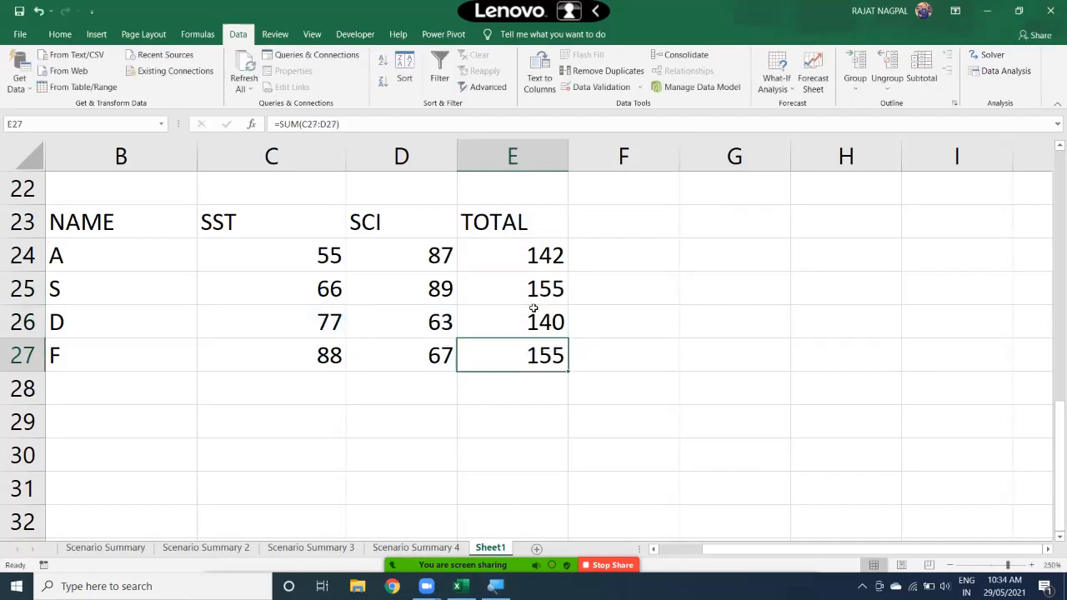
- Run Goal Seek to set student S's total in E25 to 150 by changing the SCI mark in D25, and keep the solution
{"action": "left_click", "coordinate": [535, 285]}
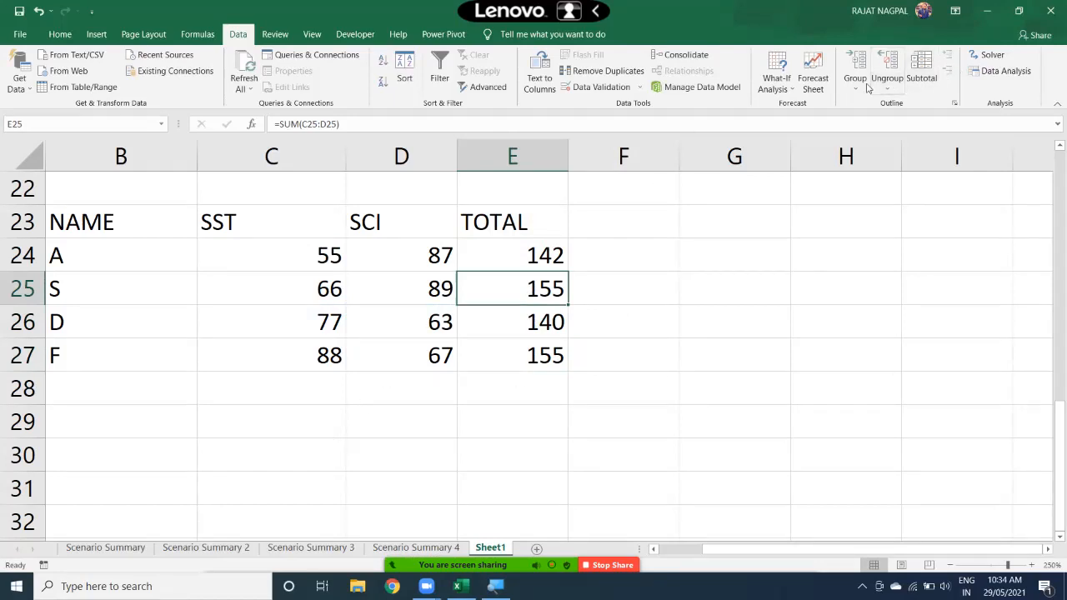
{"action": "left_click", "coordinate": [782, 91]}
{"action": "left_click", "coordinate": [799, 121]}
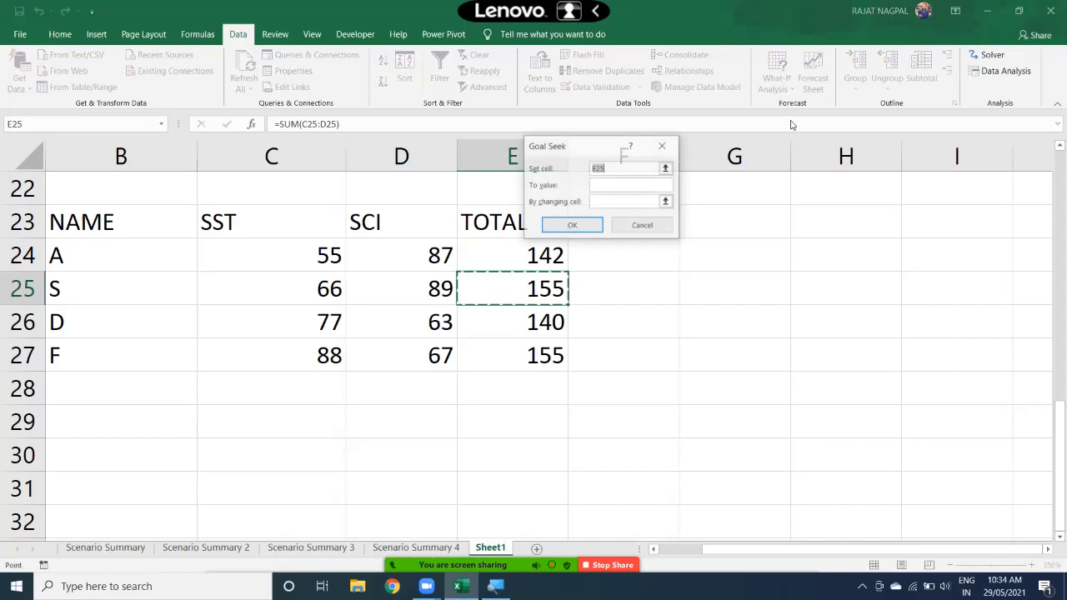
{"action": "left_click", "coordinate": [596, 184]}
{"action": "type", "text": "150"}
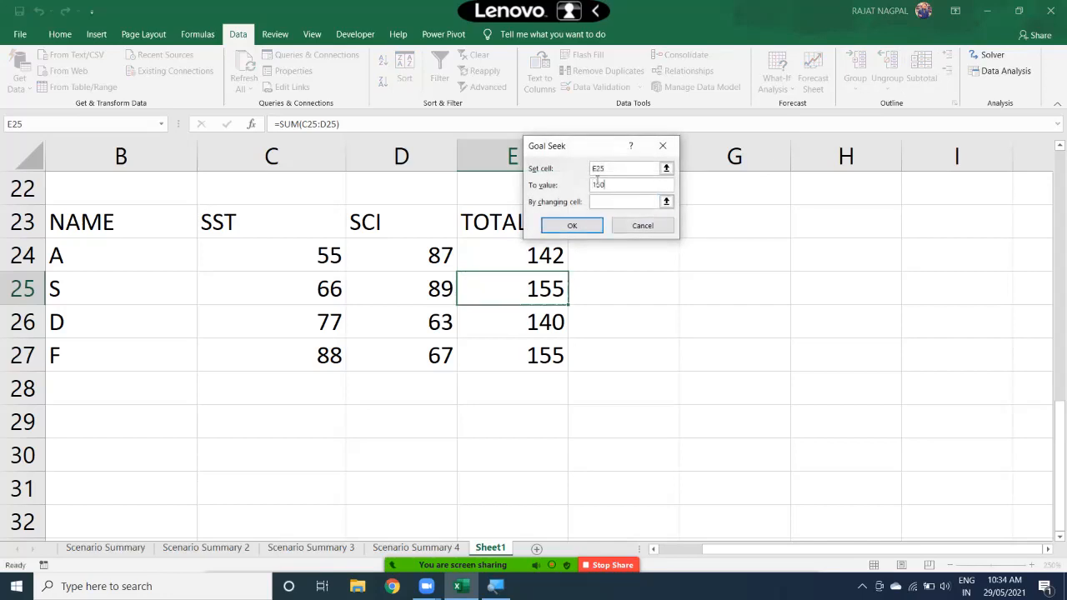
{"action": "left_click", "coordinate": [611, 201]}
{"action": "left_click", "coordinate": [405, 295]}
{"action": "left_click", "coordinate": [566, 228]}
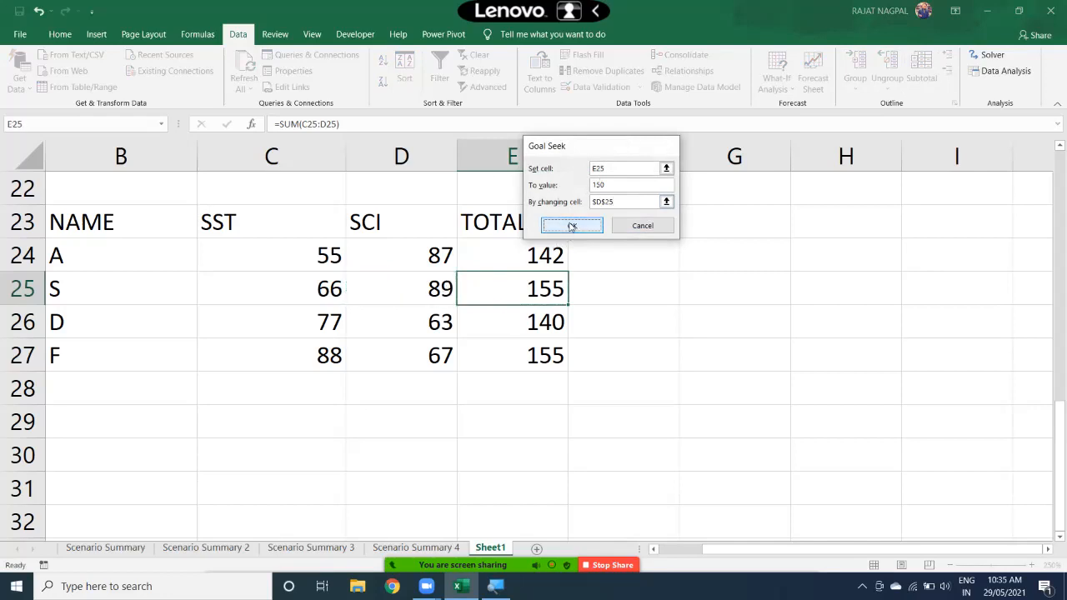
{"action": "left_click", "coordinate": [621, 225]}
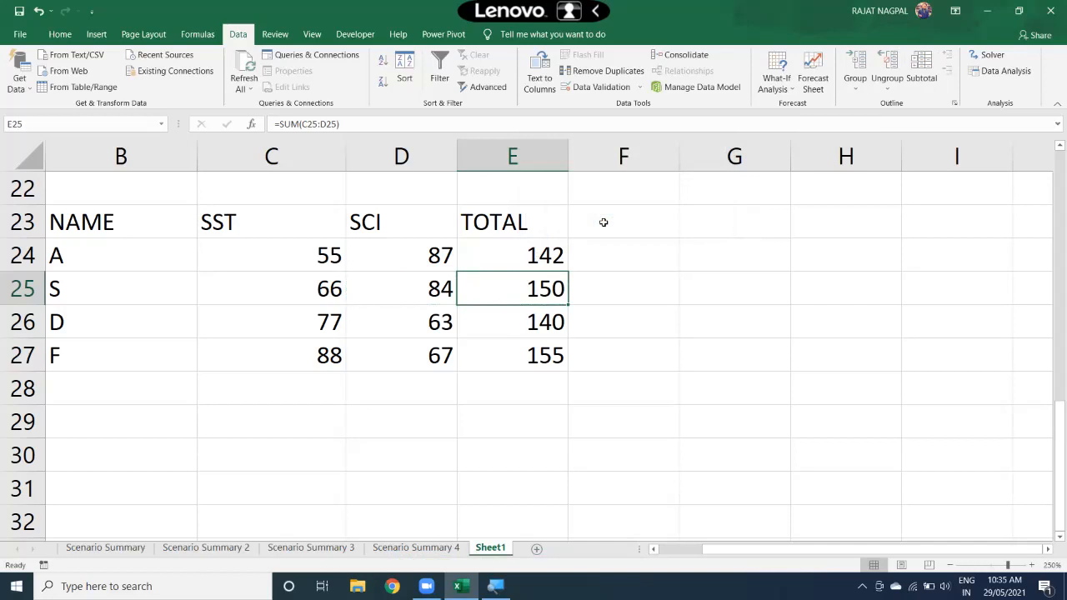
{"action": "left_click", "coordinate": [776, 83]}
{"action": "left_click", "coordinate": [725, 241]}
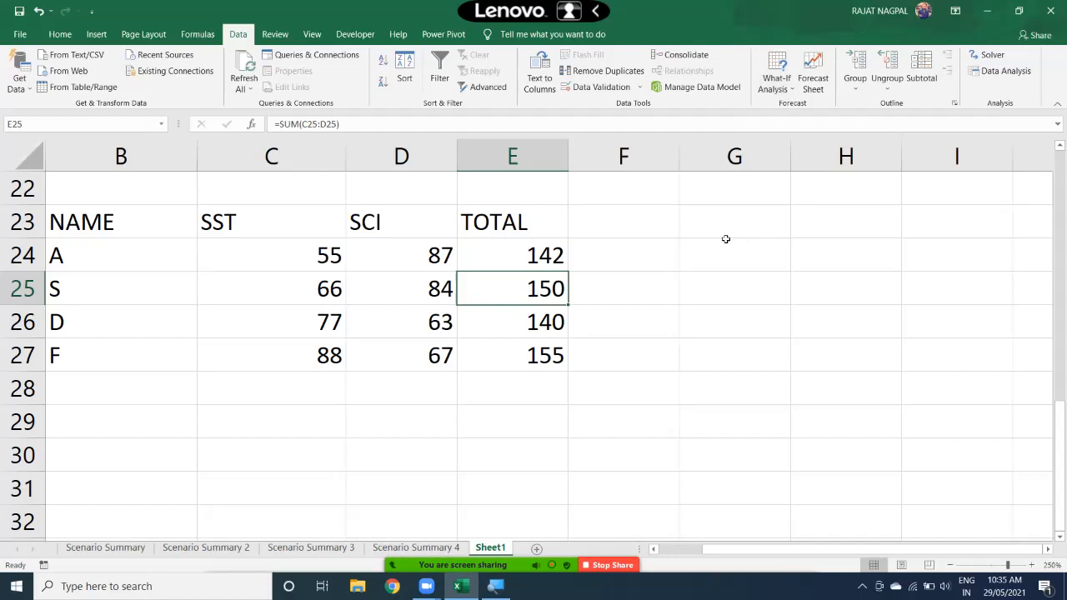
{"action": "left_click", "coordinate": [197, 34]}
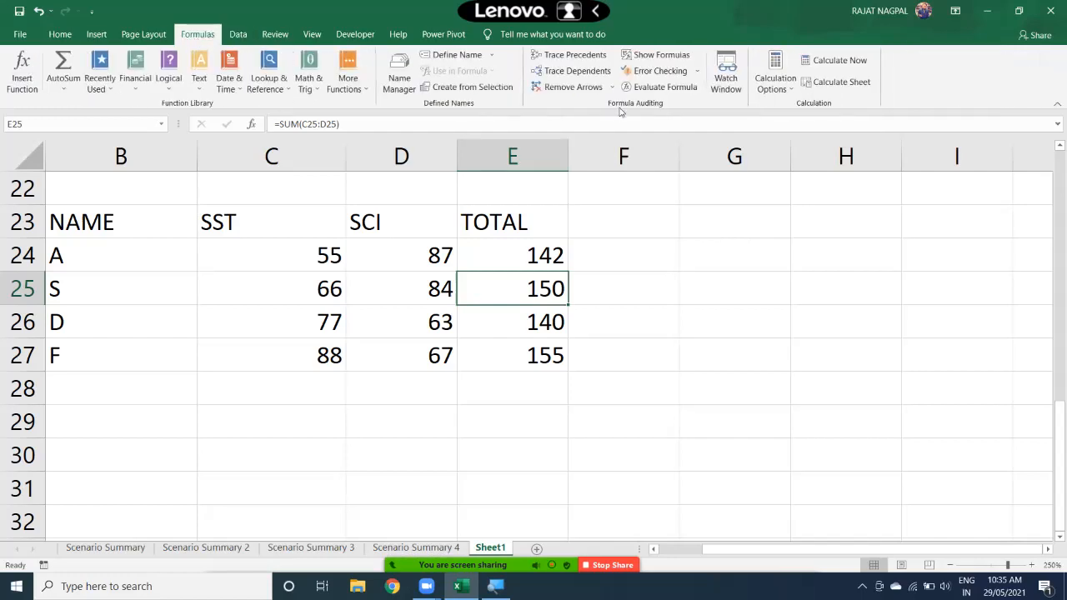
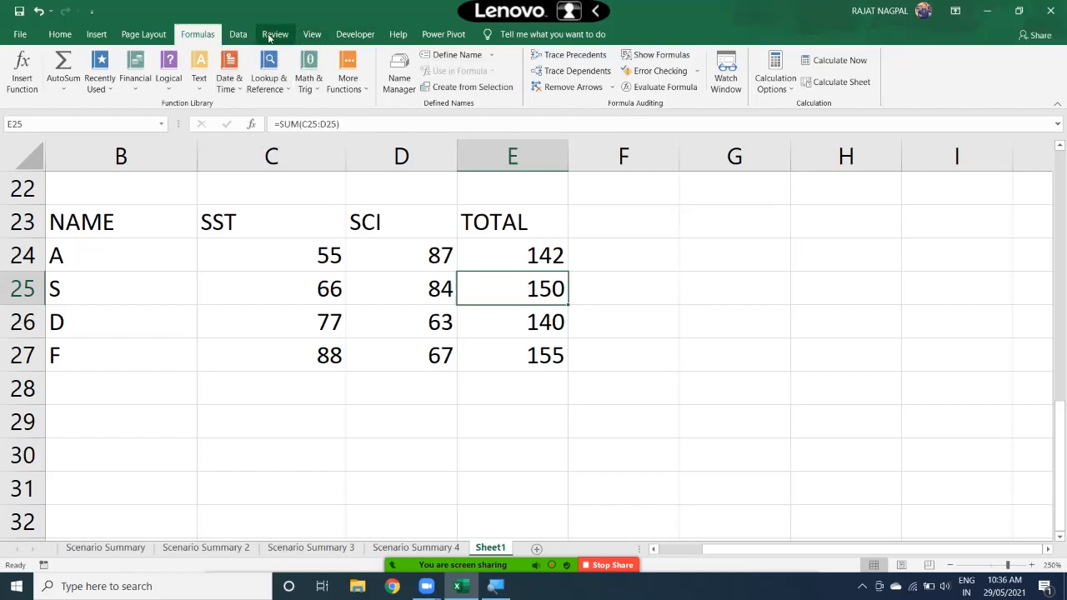
- Enter the formula =SUM(D24:D27) in cell F29 to add up all the SCI marks
{"action": "left_click", "coordinate": [239, 35]}
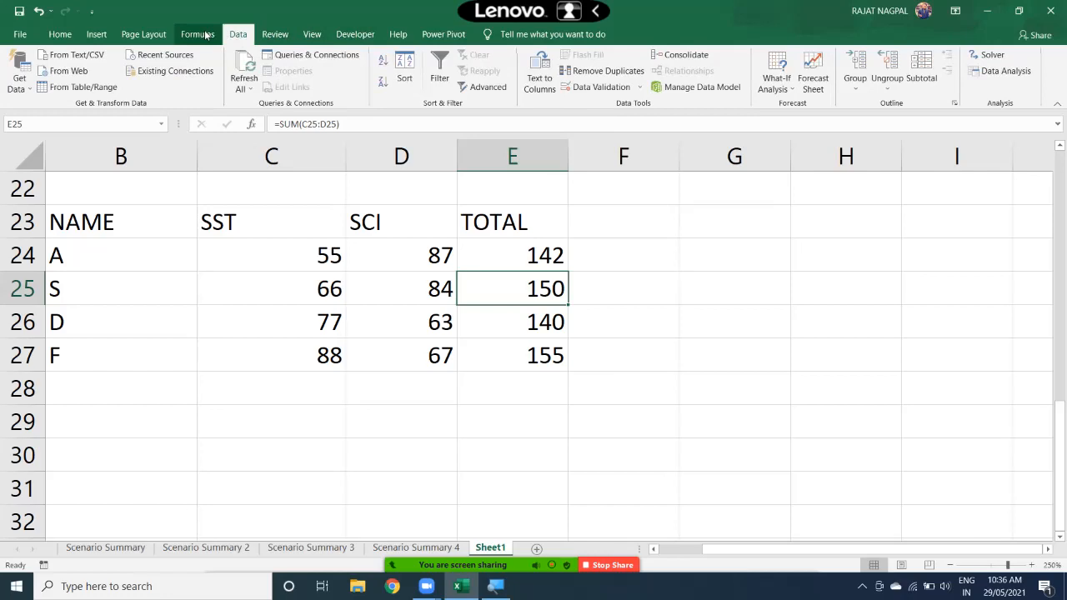
{"action": "left_click", "coordinate": [200, 35]}
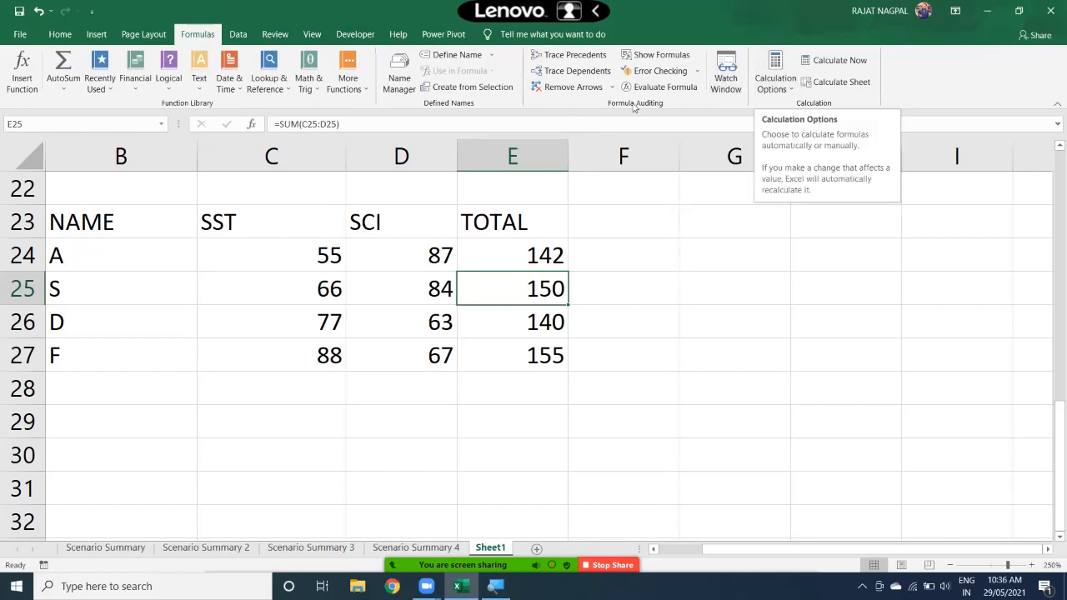
{"action": "left_click", "coordinate": [687, 263]}
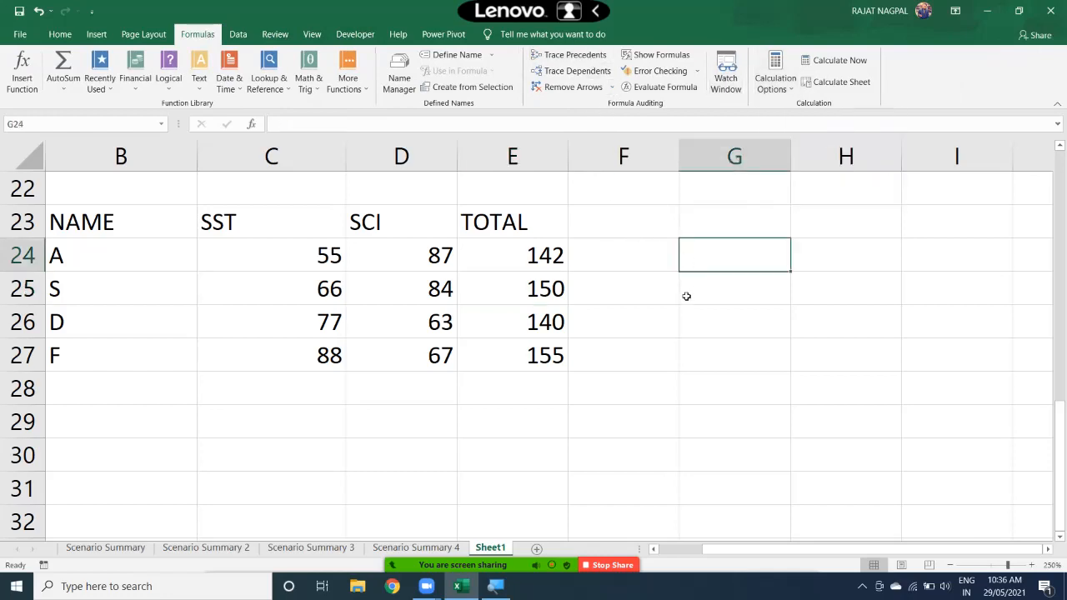
{"action": "left_click", "coordinate": [622, 421]}
{"action": "type", "text": "=SUM("}
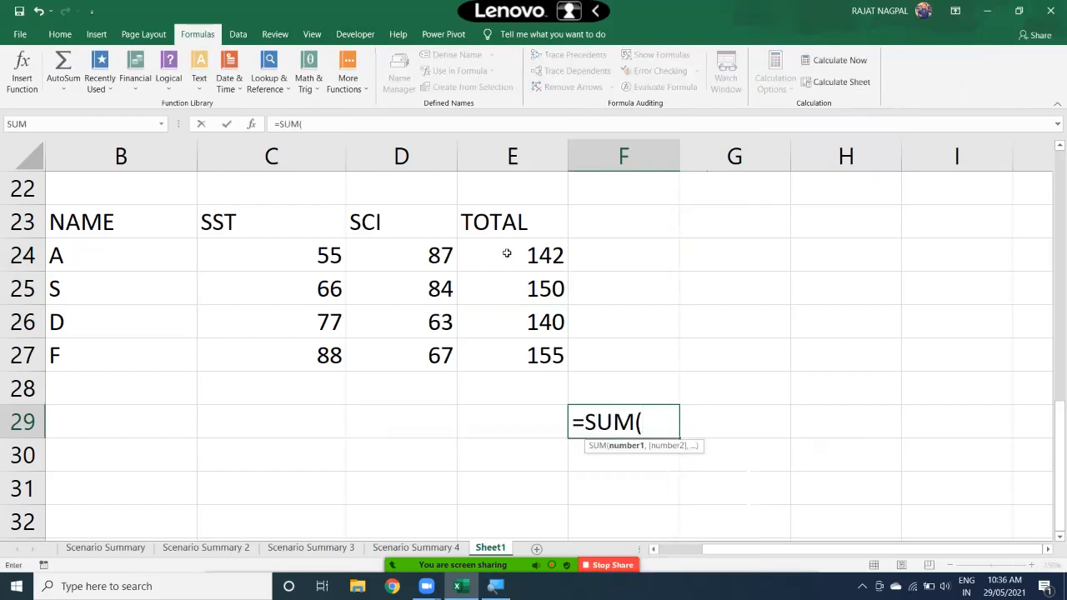
{"action": "left_click_drag", "start_coordinate": [442, 254], "coordinate": [438, 373]}
{"action": "type", "text": ")"}
{"action": "key", "text": "Return"}
{"action": "left_click", "coordinate": [674, 417]}
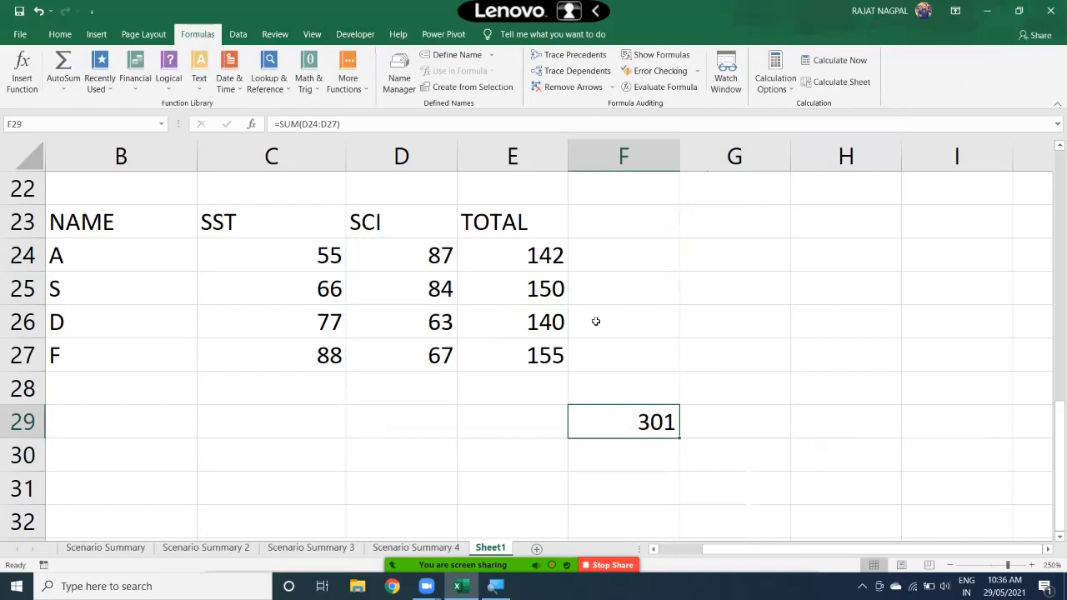
- Trace the precedents of the SUM formula in F29 to see which cells feed it, and remove the arrows
{"action": "double_click", "coordinate": [626, 417]}
{"action": "key", "text": "Return"}
{"action": "left_click", "coordinate": [602, 402]}
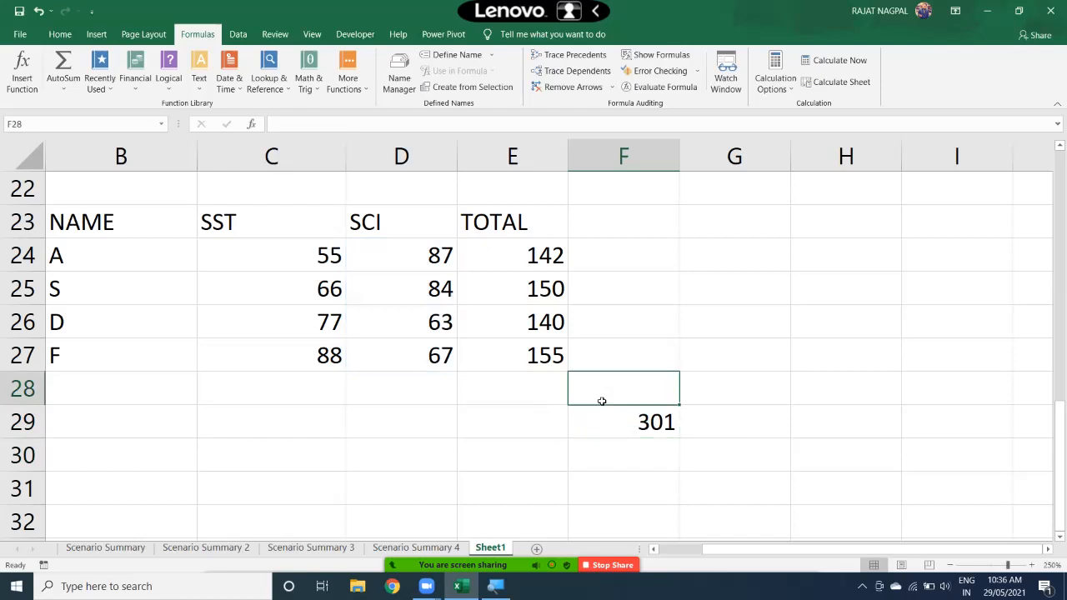
{"action": "left_click", "coordinate": [639, 427]}
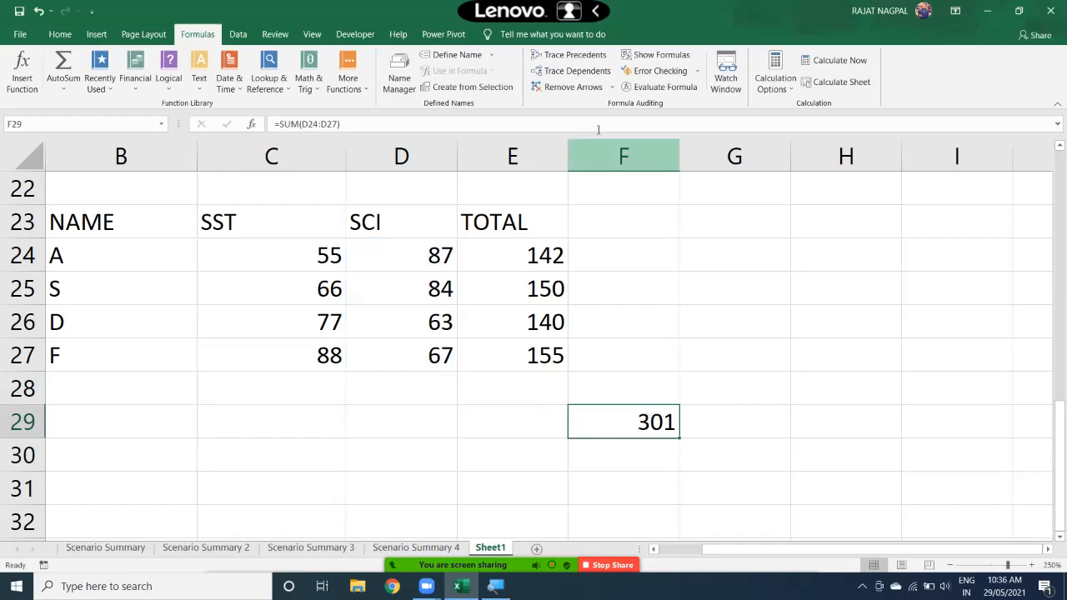
{"action": "left_click", "coordinate": [559, 58]}
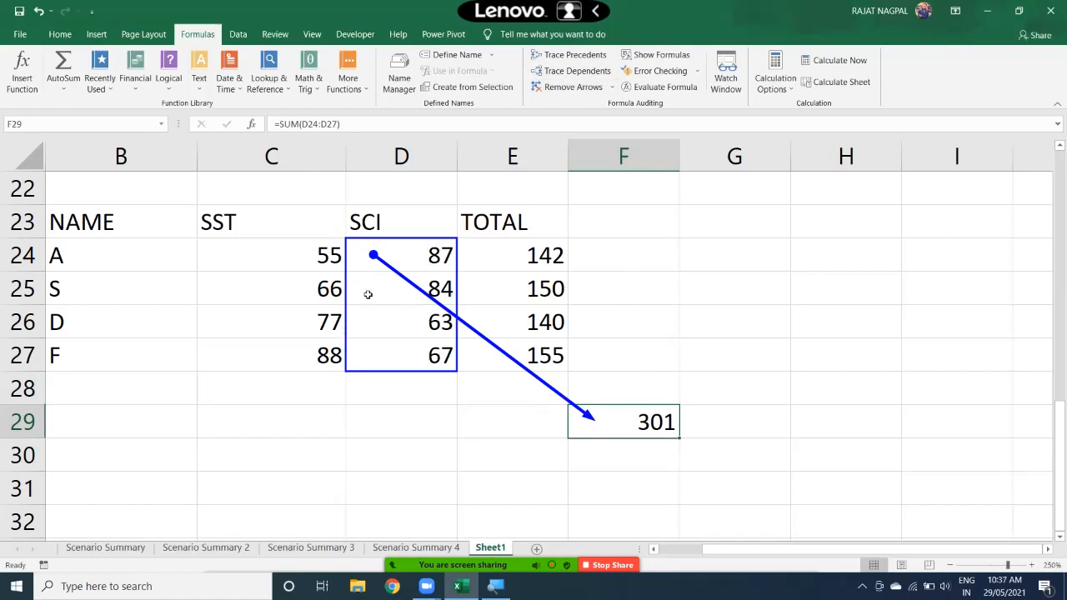
{"action": "left_click", "coordinate": [572, 89]}
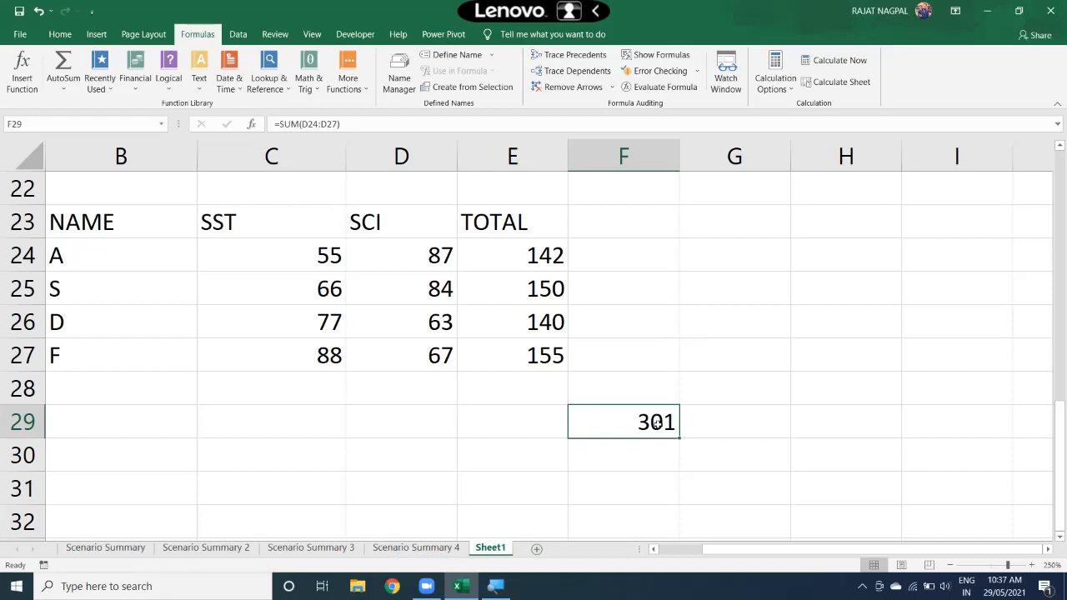
- Trace the dependents of student S's SCI mark in D25, and remove the arrows
{"action": "left_click", "coordinate": [397, 288]}
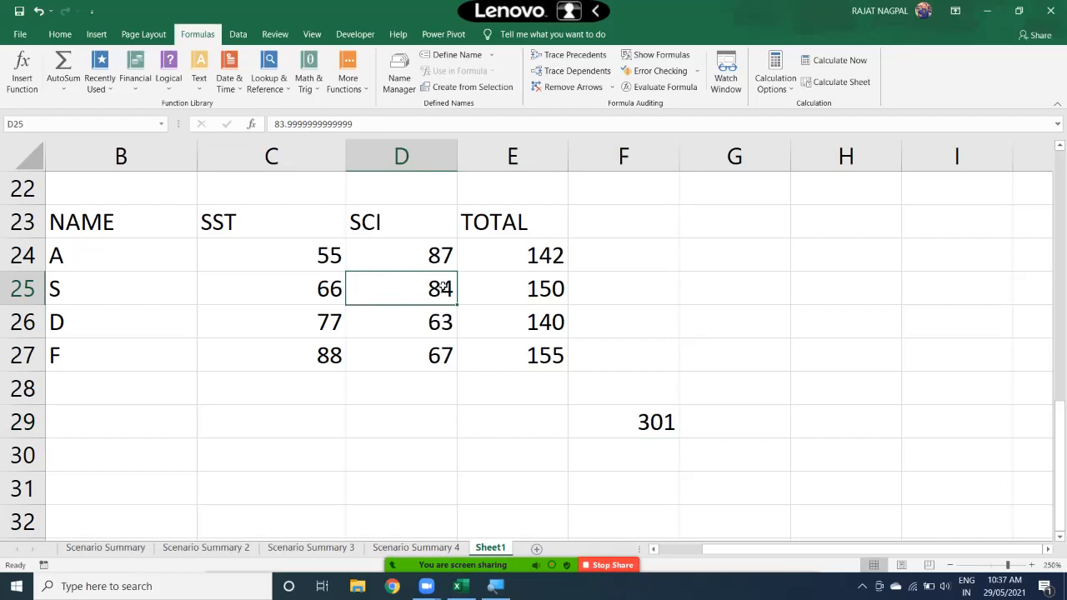
{"action": "left_click", "coordinate": [589, 72]}
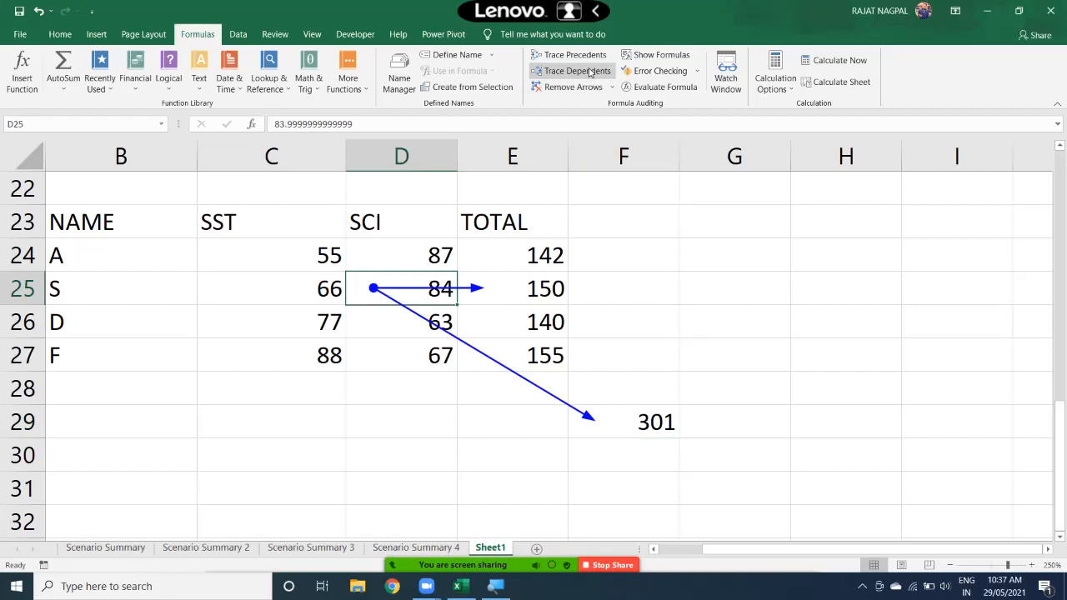
{"action": "left_click", "coordinate": [590, 87]}
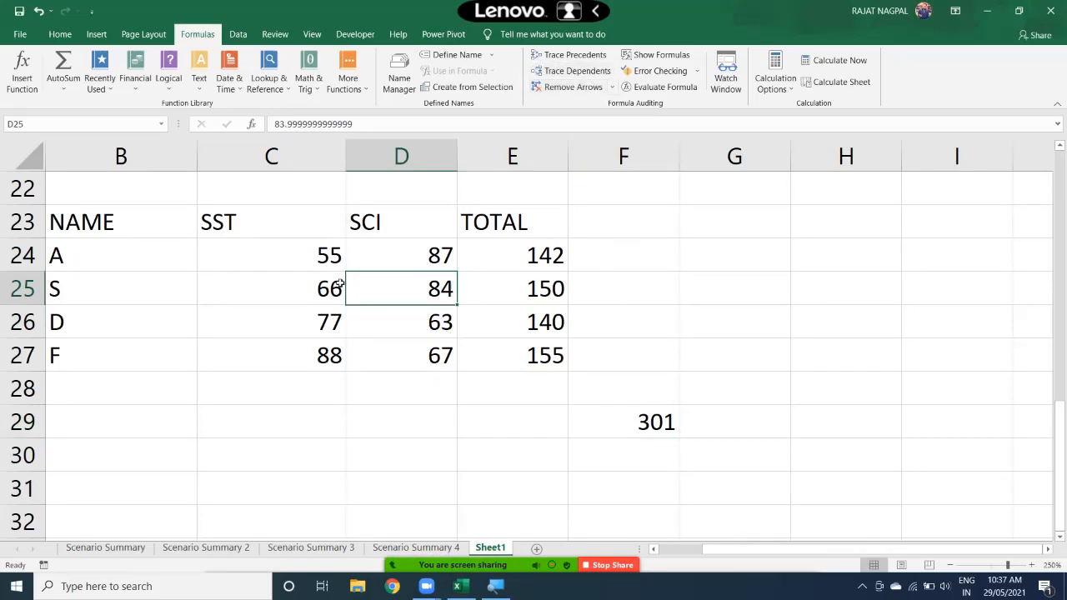
- Check that the SCI mark in D26 is a plain value, trace its dependents, and remove the arrows
{"action": "left_click", "coordinate": [426, 254]}
{"action": "left_click", "coordinate": [425, 300]}
{"action": "left_click", "coordinate": [430, 326]}
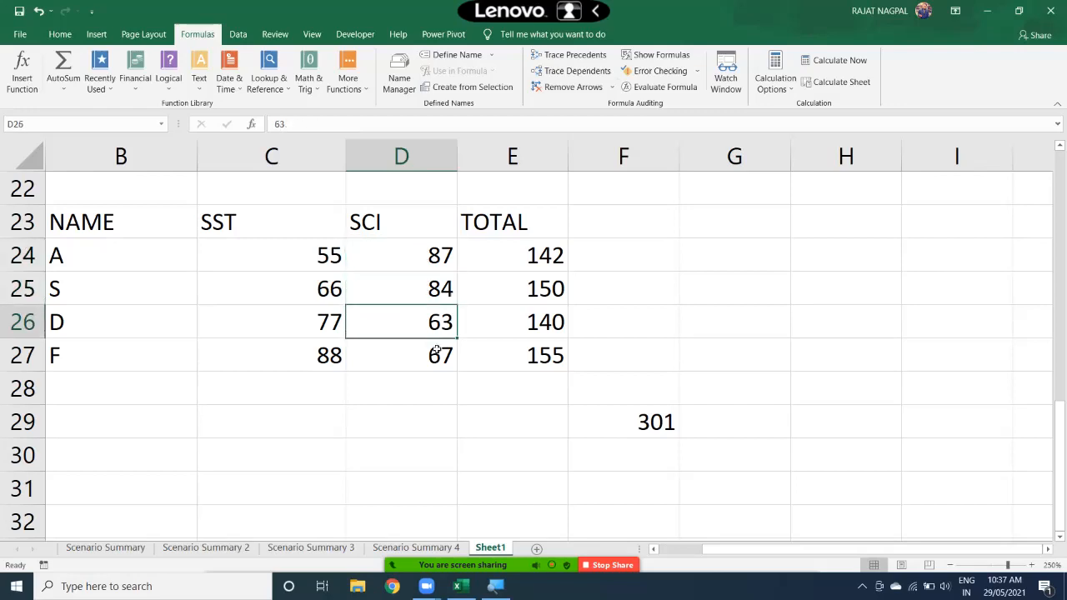
{"action": "double_click", "coordinate": [435, 324]}
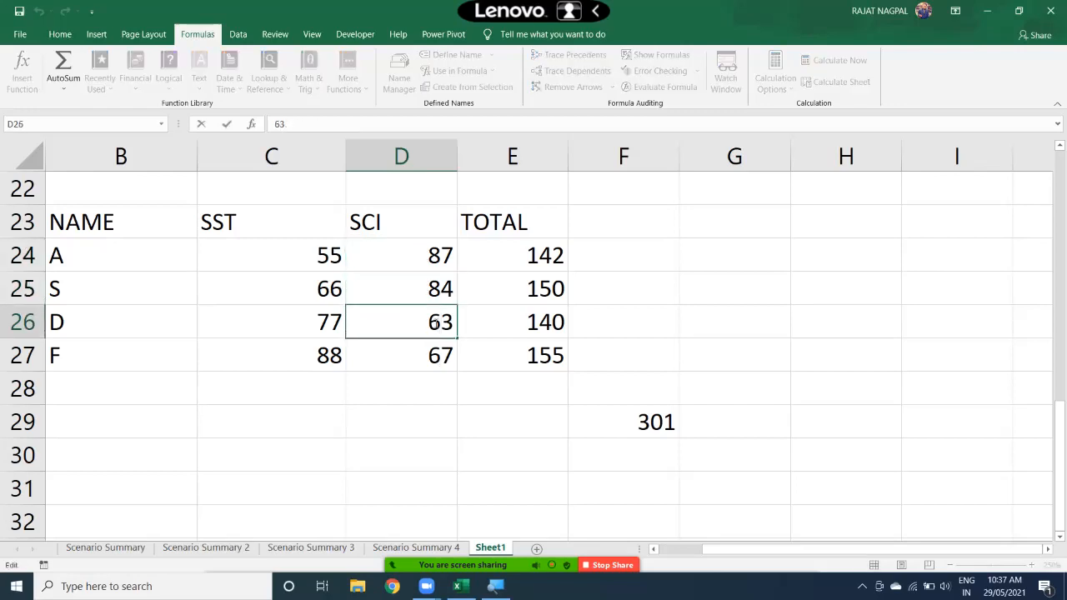
{"action": "key", "text": "Return"}
{"action": "left_click", "coordinate": [434, 324]}
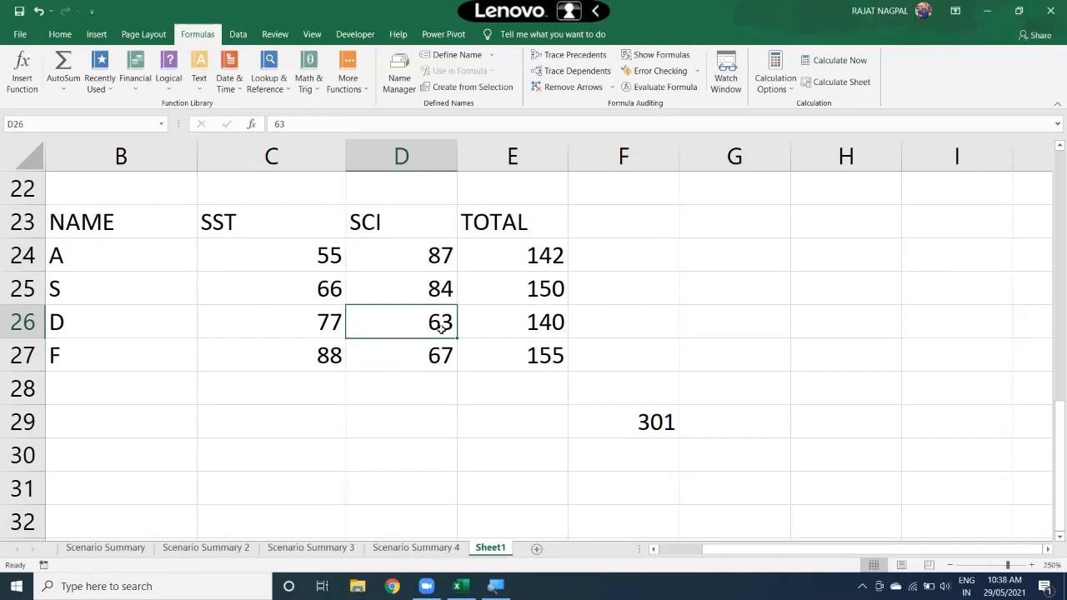
{"action": "left_click", "coordinate": [574, 70]}
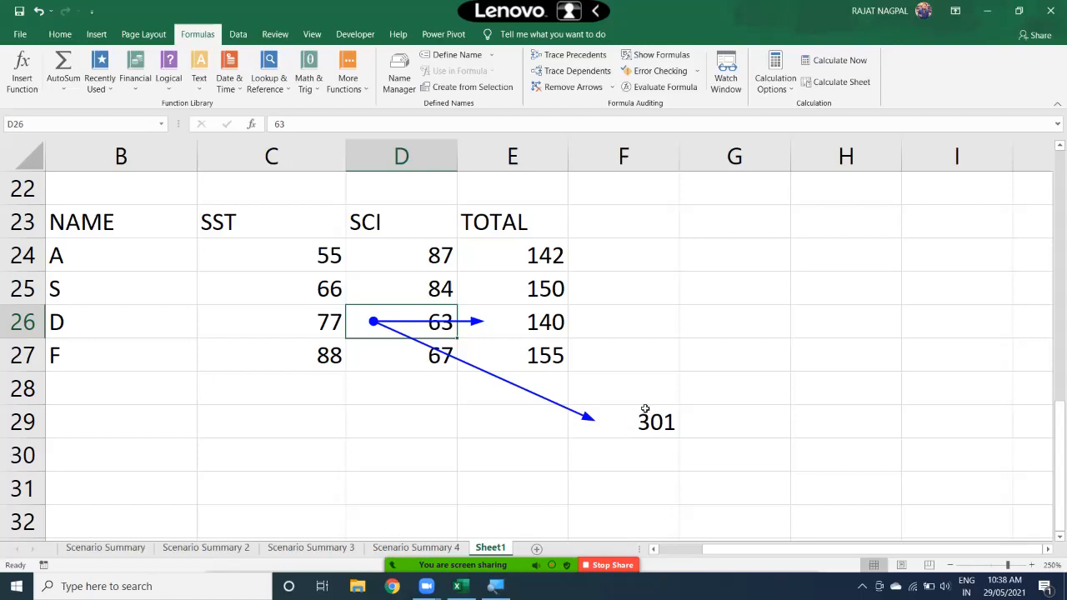
{"action": "left_click", "coordinate": [573, 87]}
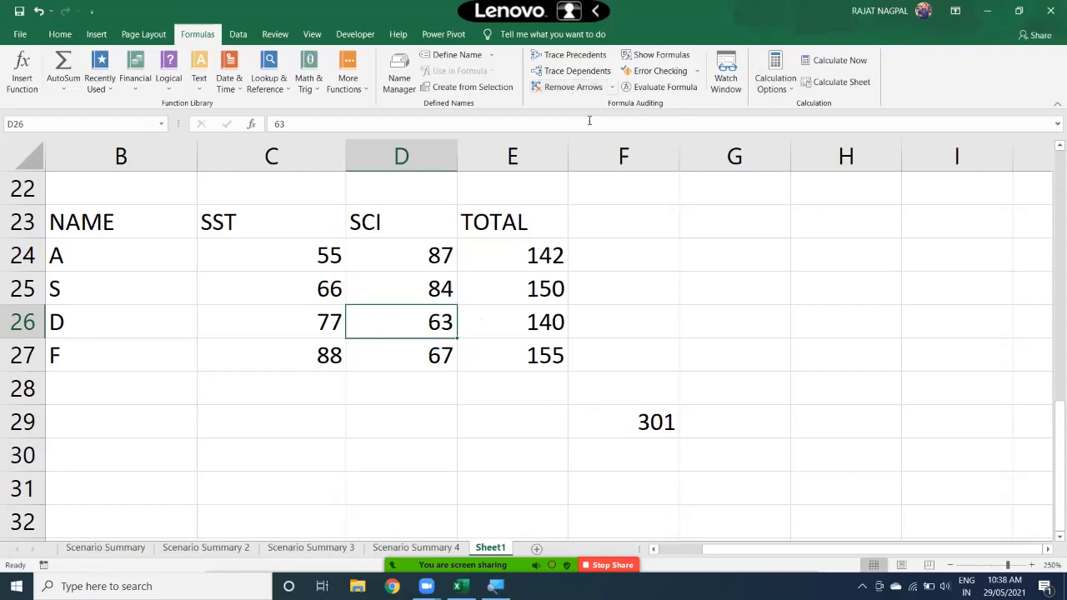
- Show the formulas in the sheet to examine columns E and F, and switch back to displaying values
{"action": "left_click", "coordinate": [643, 56]}
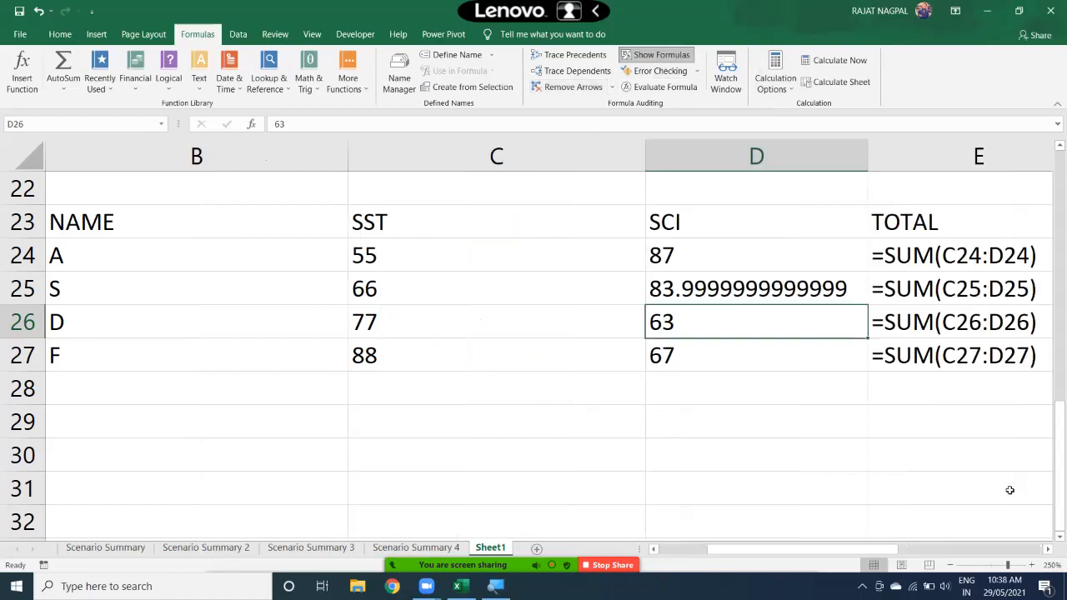
{"action": "left_click", "coordinate": [1050, 550]}
{"action": "left_click", "coordinate": [1050, 550]}
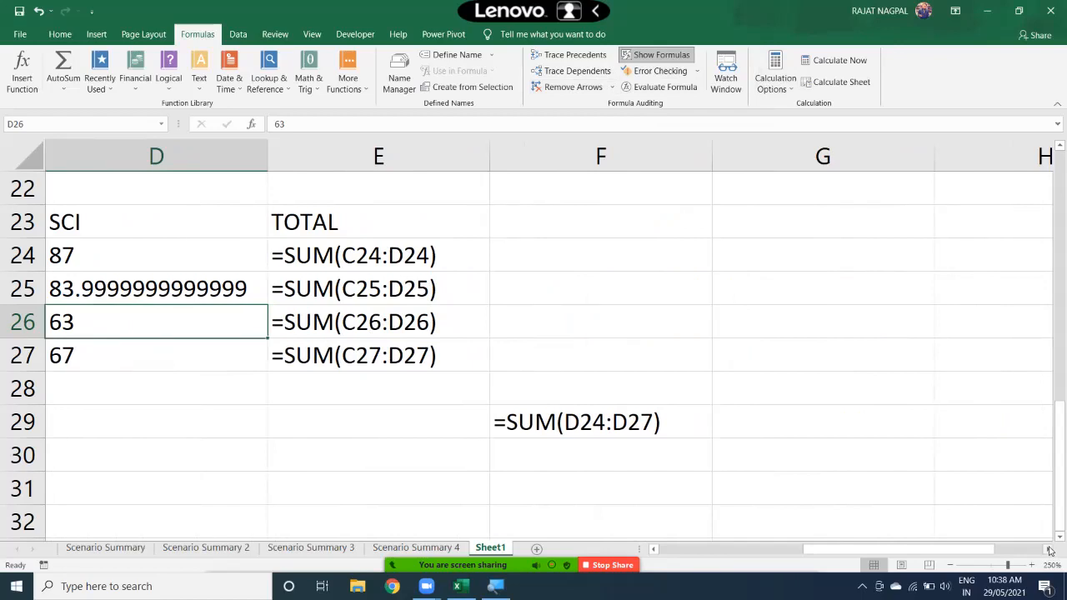
{"action": "left_click", "coordinate": [667, 56]}
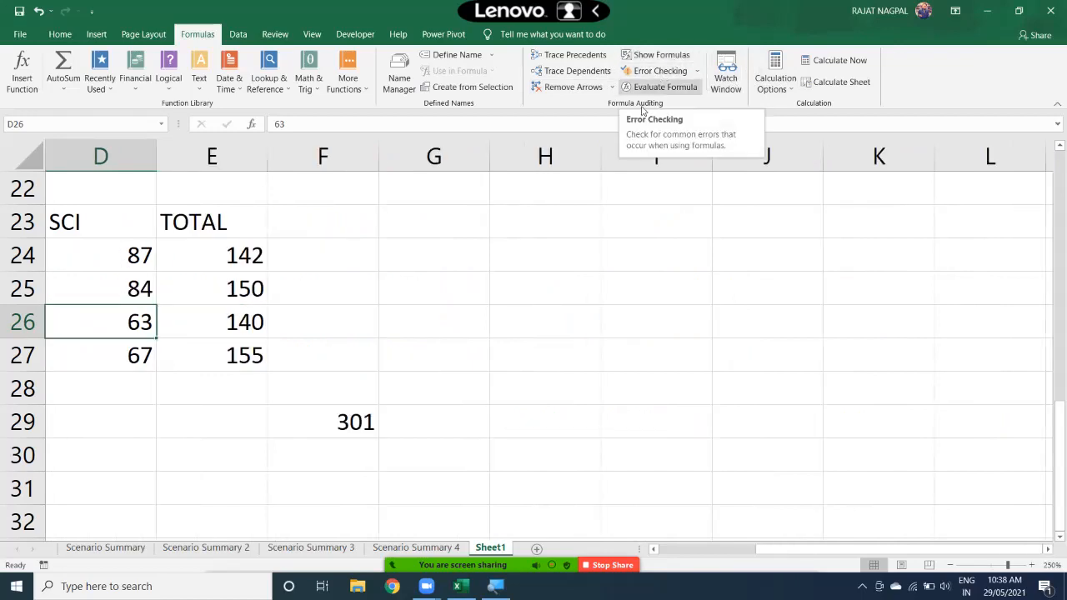
- Enter the deliberately misspelled formula =SUN(E24:E27) in cell G24 over the TOTAL column
{"action": "left_click", "coordinate": [482, 282]}
{"action": "left_click", "coordinate": [454, 247]}
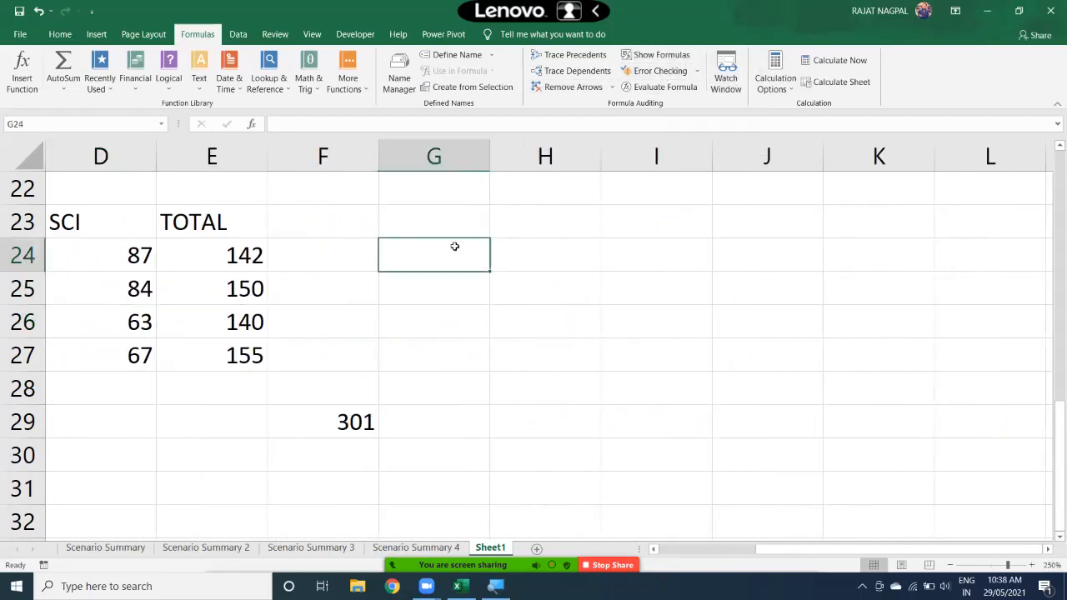
{"action": "type", "text": "=SUN("}
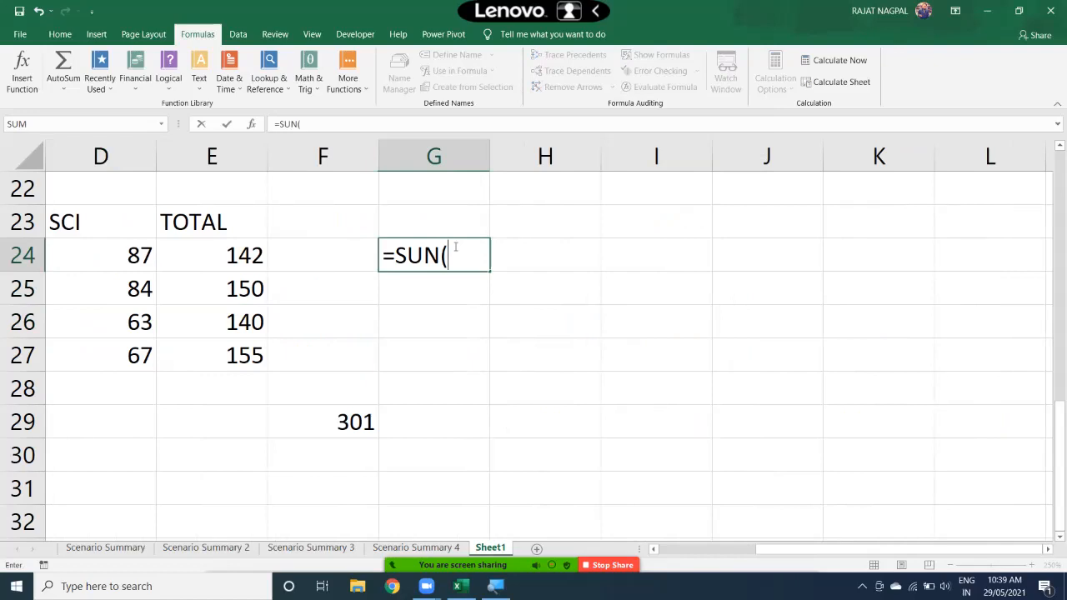
{"action": "key", "text": "BackSpace"}
{"action": "key", "text": "BackSpace"}
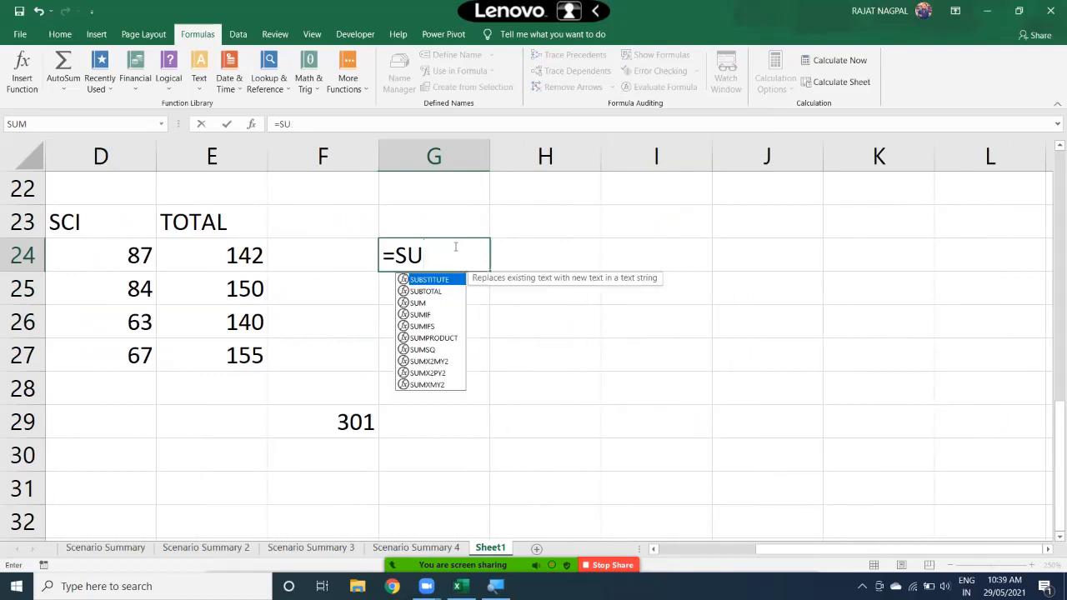
{"action": "type", "text": "N("}
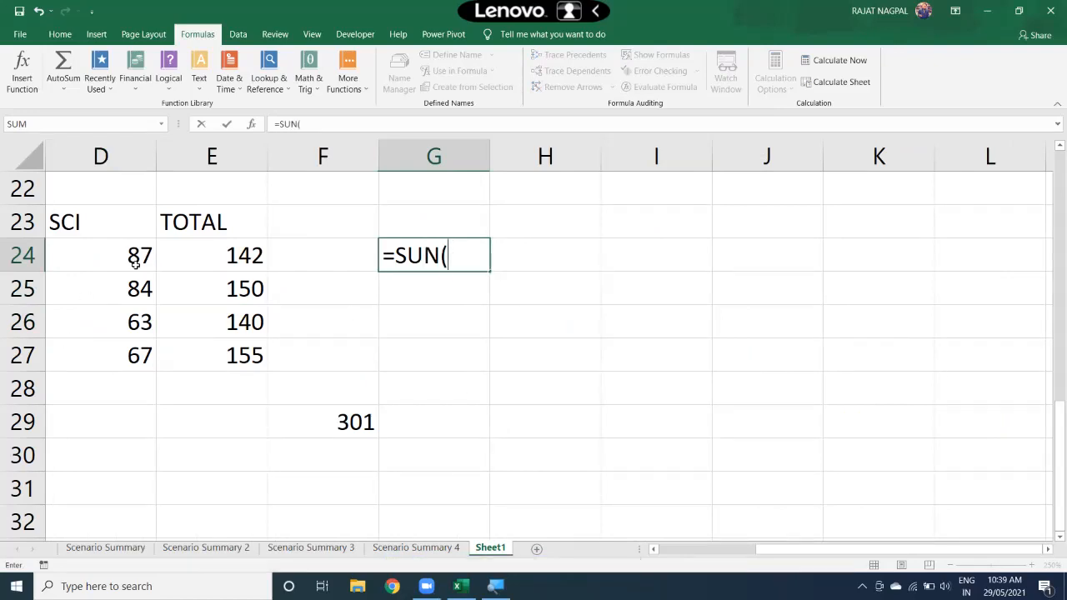
{"action": "left_click_drag", "start_coordinate": [209, 250], "coordinate": [208, 355]}
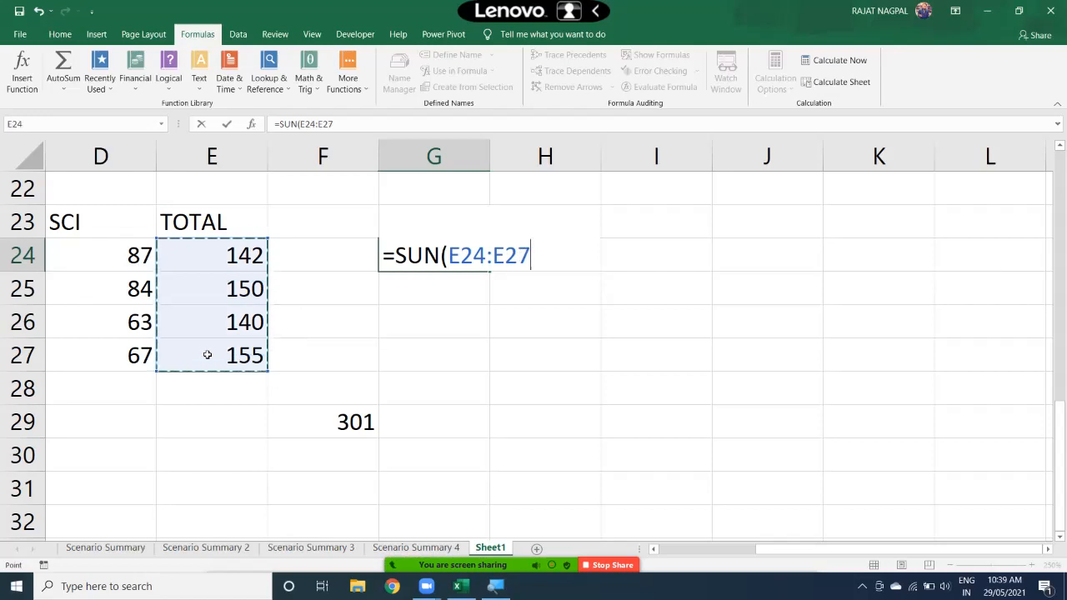
{"action": "type", "text": ")"}
{"action": "key", "text": "Return"}
{"action": "key", "text": "Up"}
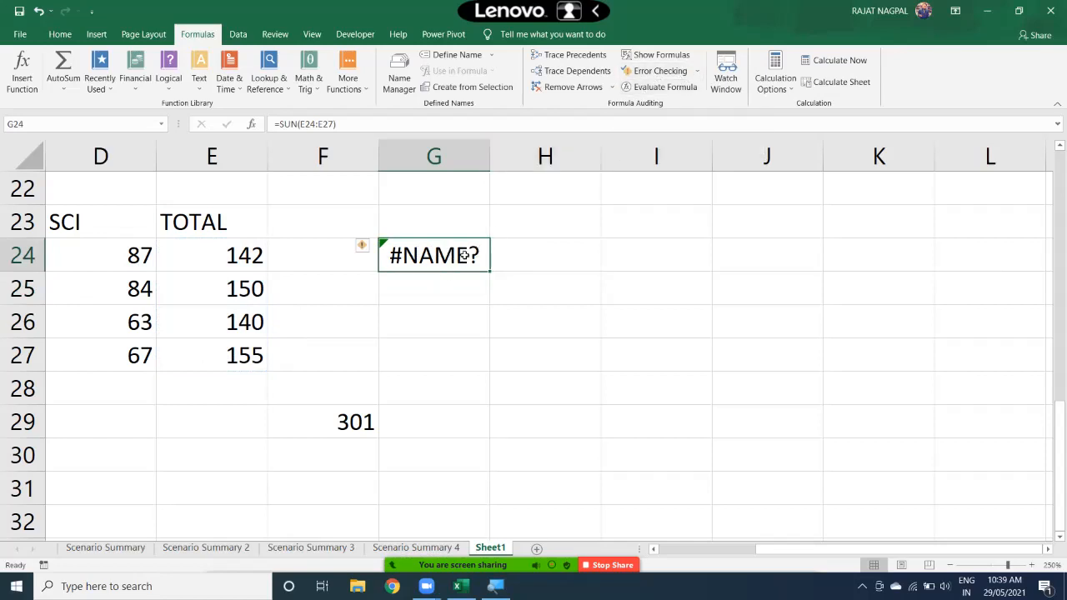
- Run Error Checking on G24, evaluate the formula through its calculation steps, and close the check
{"action": "left_click", "coordinate": [642, 72]}
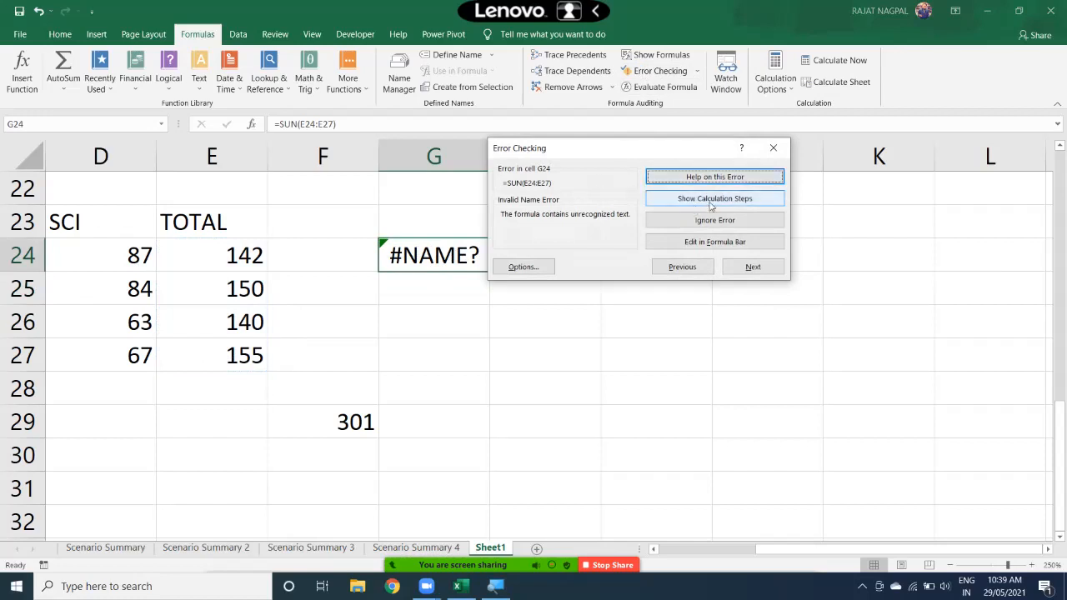
{"action": "left_click", "coordinate": [713, 205]}
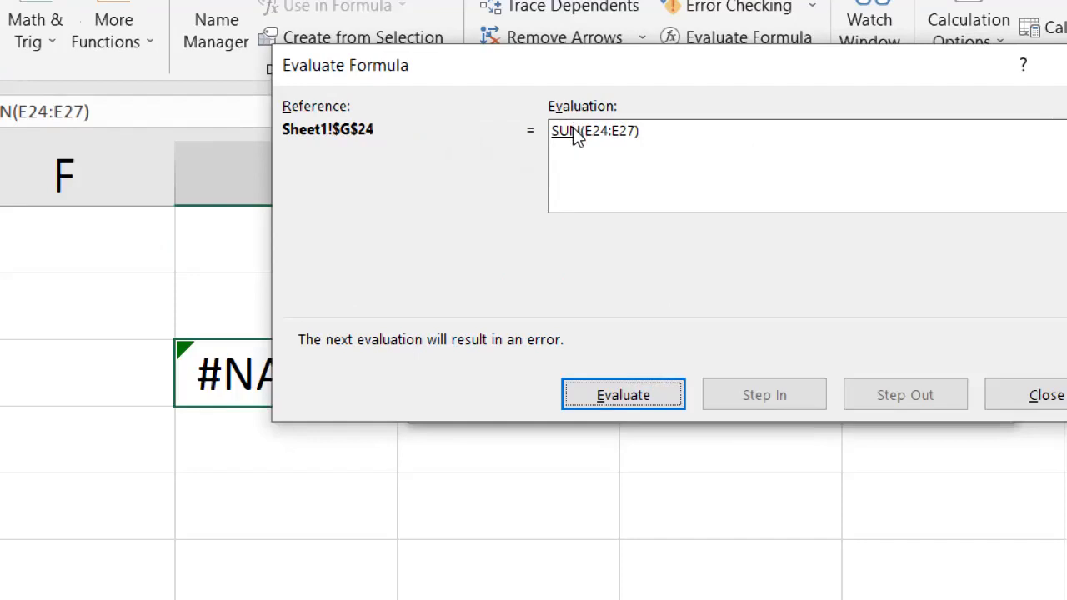
{"action": "left_click", "coordinate": [630, 399]}
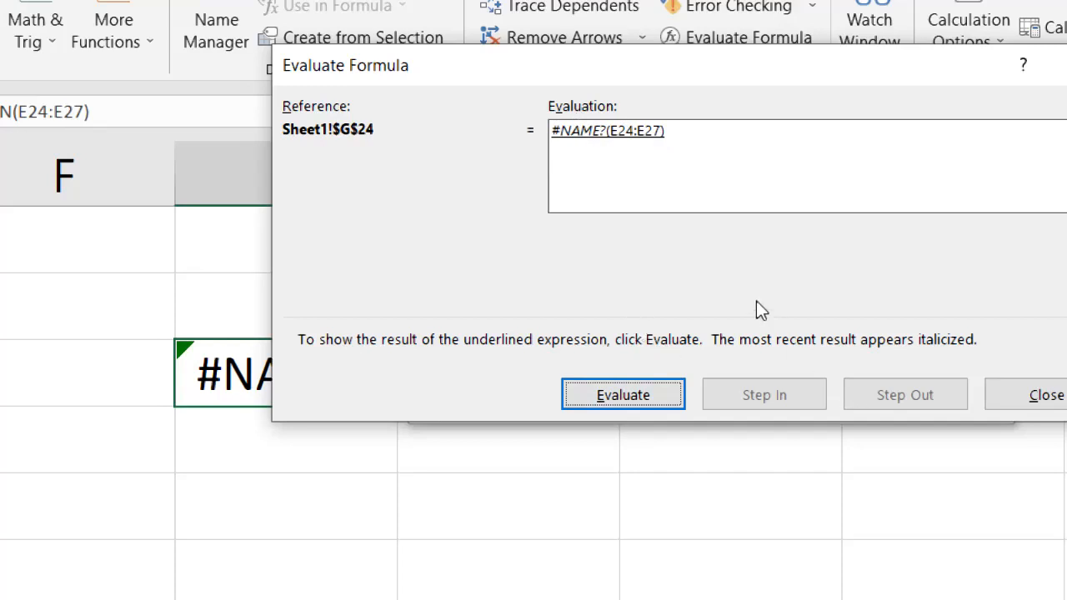
{"action": "left_click", "coordinate": [1027, 400]}
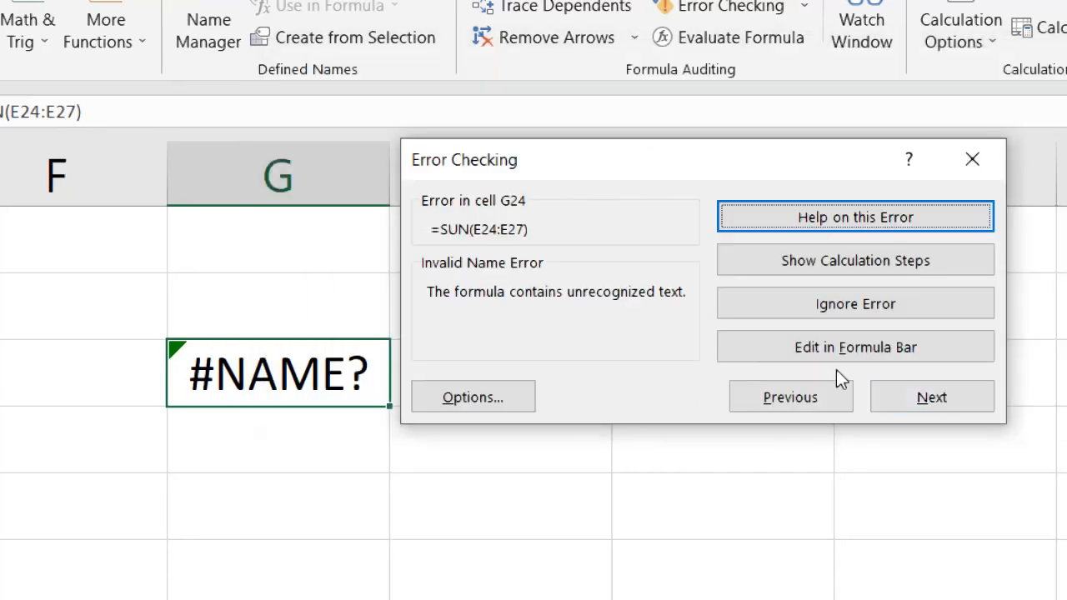
{"action": "left_click", "coordinate": [976, 148]}
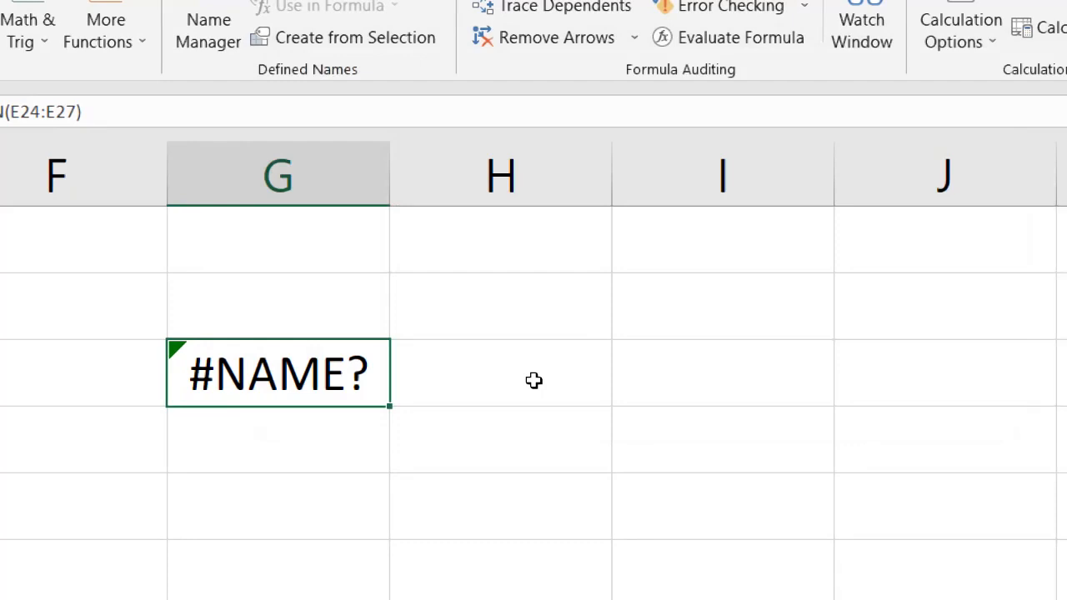
- Correct the misspelled formula in G24 to =SUM(E24:E28) so it adds up the TOTAL column
{"action": "key", "text": "F2"}
{"action": "key", "text": "BackSpace"}
{"action": "key", "text": "BackSpace"}
{"action": "key", "text": "BackSpace"}
{"action": "key", "text": "BackSpace"}
{"action": "key", "text": "BackSpace"}
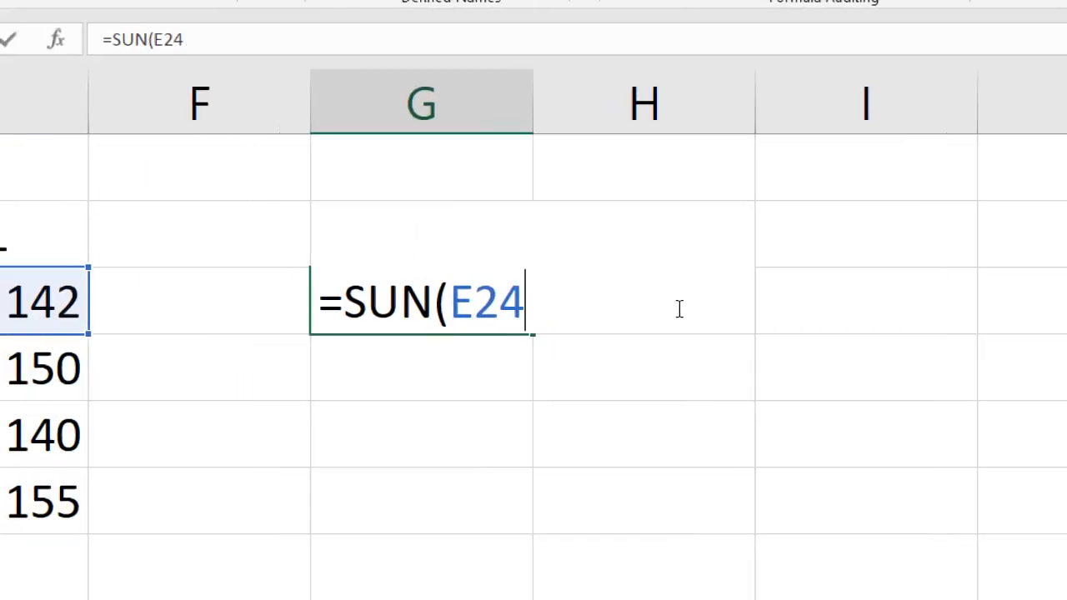
{"action": "key", "text": "BackSpace"}
{"action": "key", "text": "BackSpace"}
{"action": "key", "text": "BackSpace"}
{"action": "key", "text": "BackSpace"}
{"action": "key", "text": "BackSpace"}
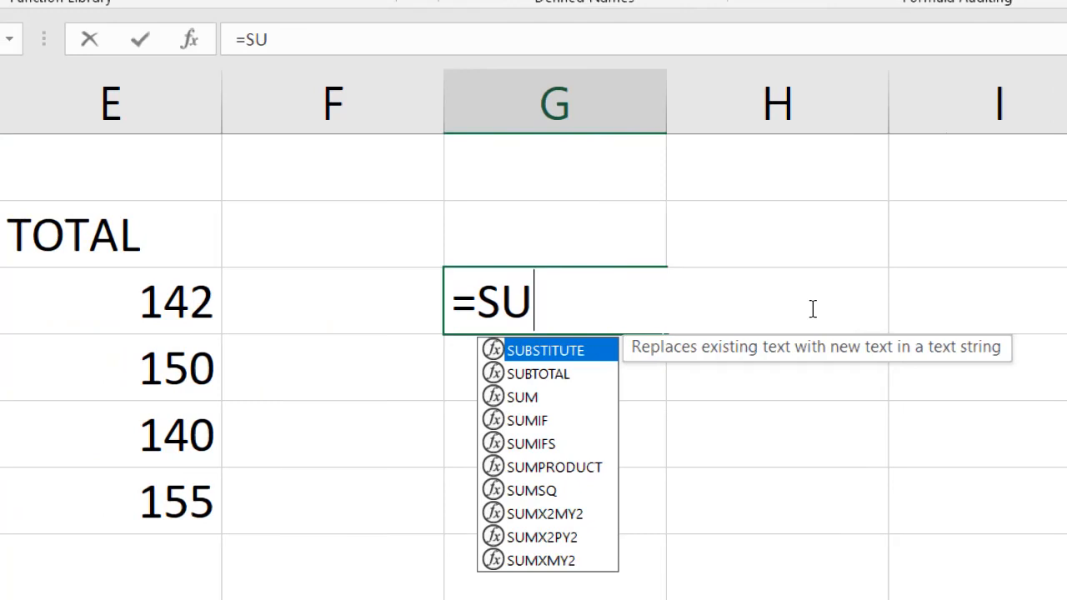
{"action": "type", "text": "M"}
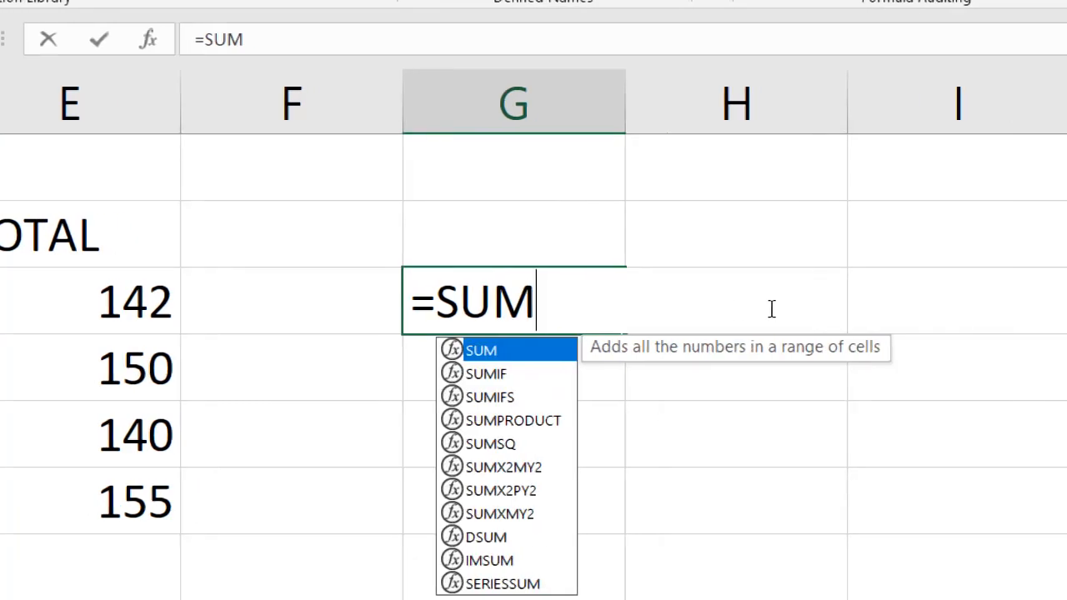
{"action": "type", "text": "("}
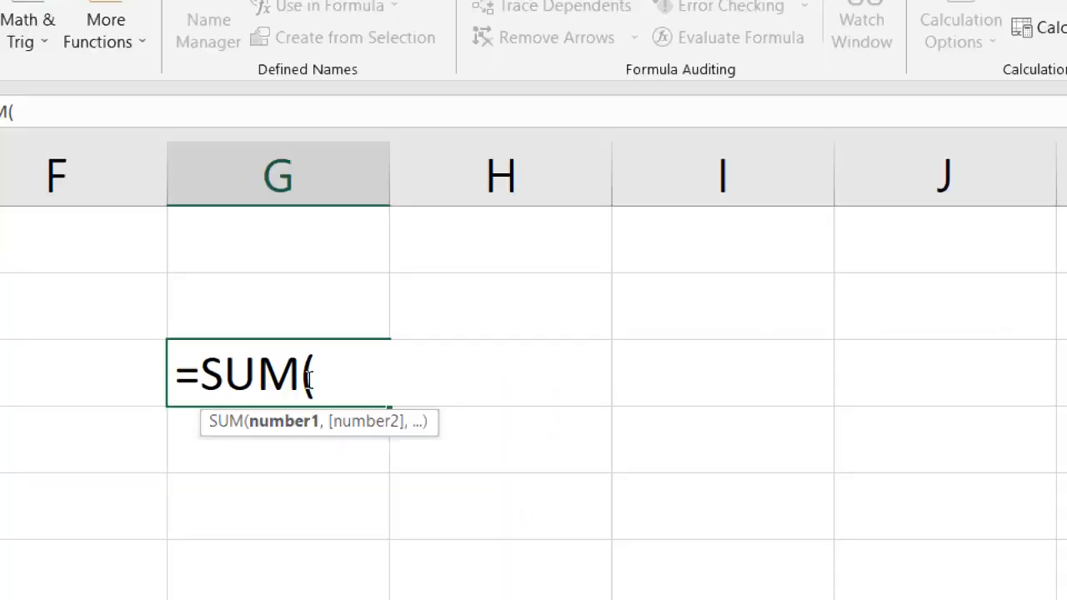
{"action": "left_click_drag", "start_coordinate": [58, 367], "coordinate": [109, 542]}
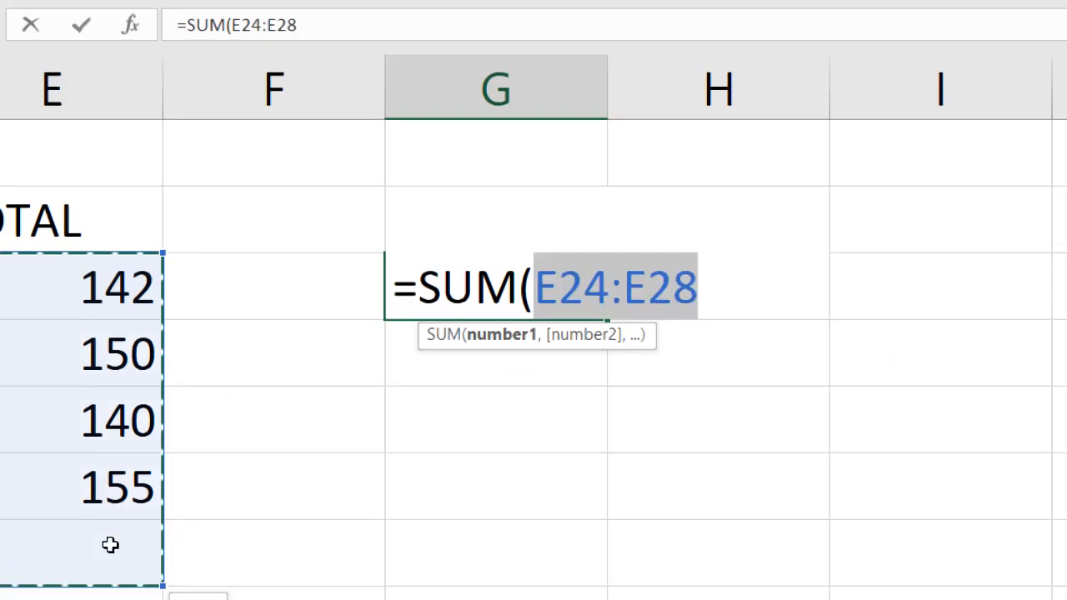
{"action": "type", "text": ")"}
{"action": "key", "text": "Return"}
{"action": "left_click", "coordinate": [353, 295]}
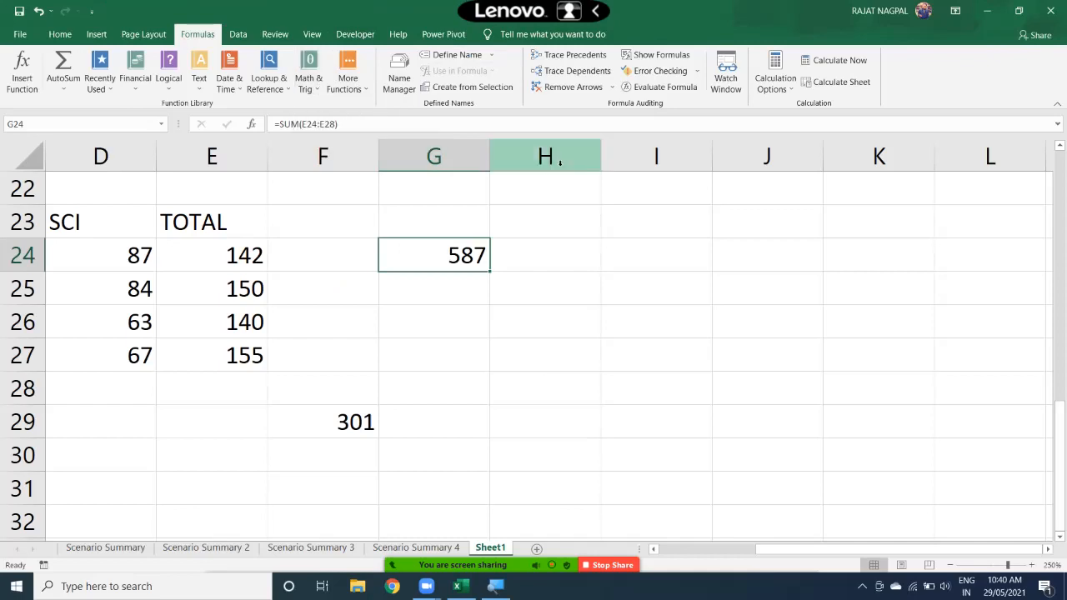
- Undo the correction in G24, evaluate the misspelled formula =SUN(E24:E27), and close the evaluation
{"action": "key", "text": "ctrl+z"}
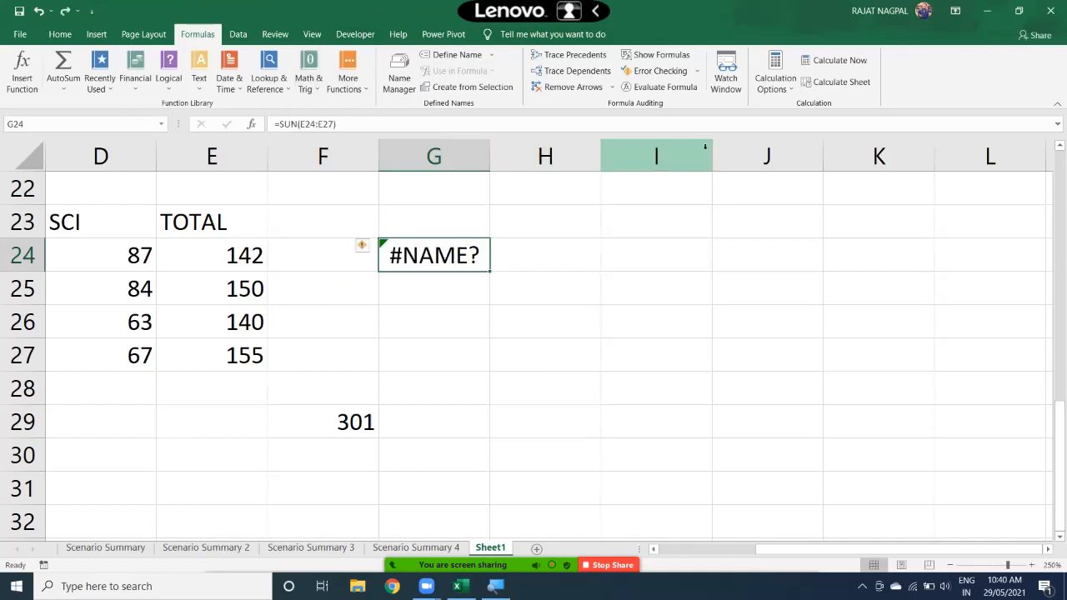
{"action": "left_click", "coordinate": [662, 87]}
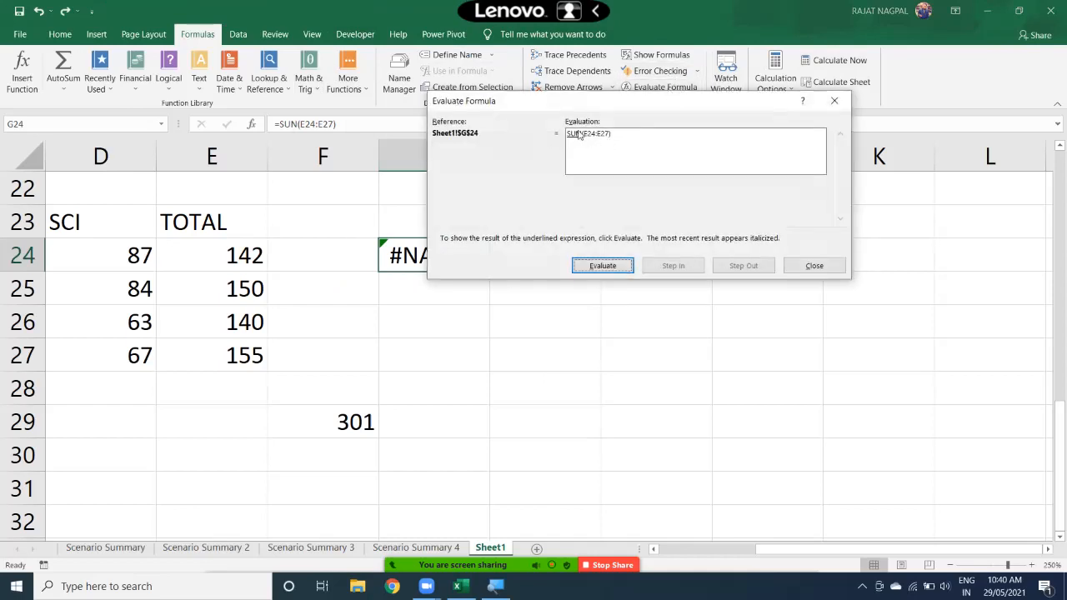
{"action": "left_click", "coordinate": [603, 267]}
{"action": "left_click", "coordinate": [810, 265]}
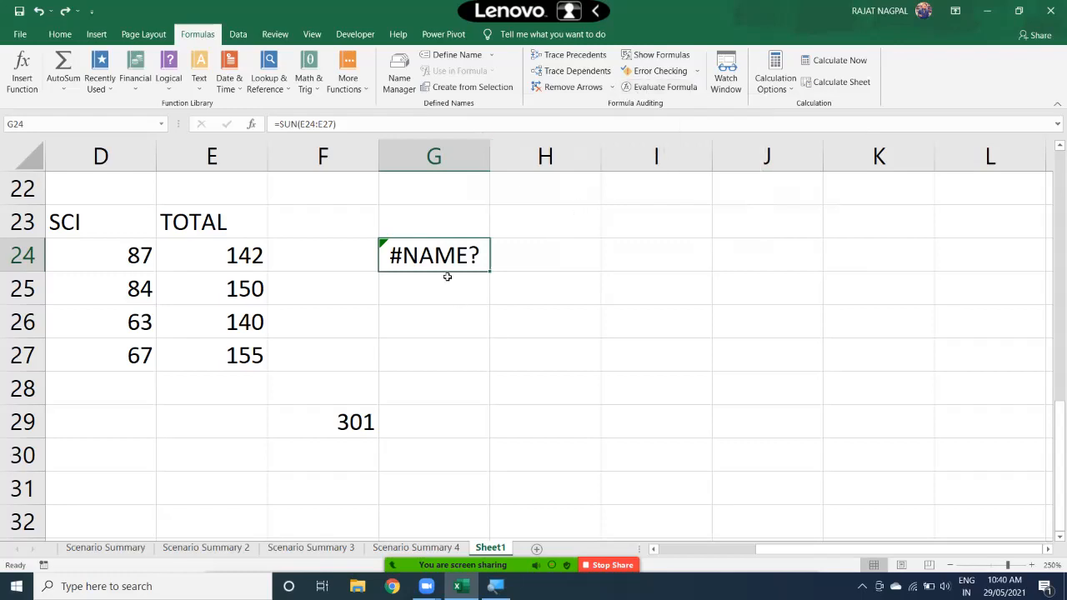
- Restore the corrected formula =SUM(E24:E28) in cell G24 of Sheet1
{"action": "key", "text": "Delete"}
{"action": "key", "text": "ctrl+Page_Up"}
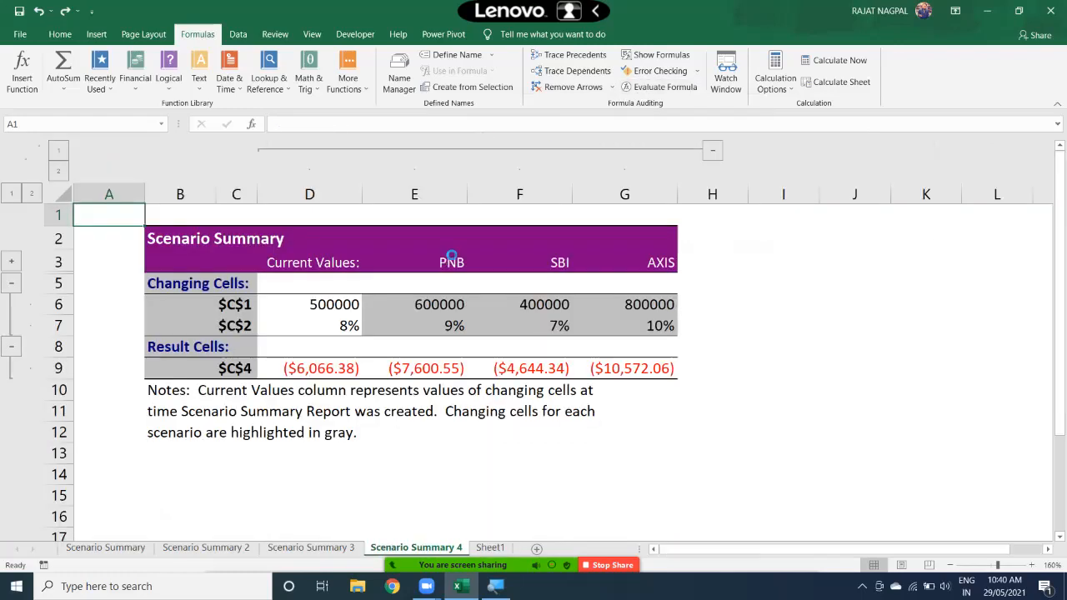
{"action": "key", "text": "ctrl+z"}
{"action": "key", "text": "ctrl+z"}
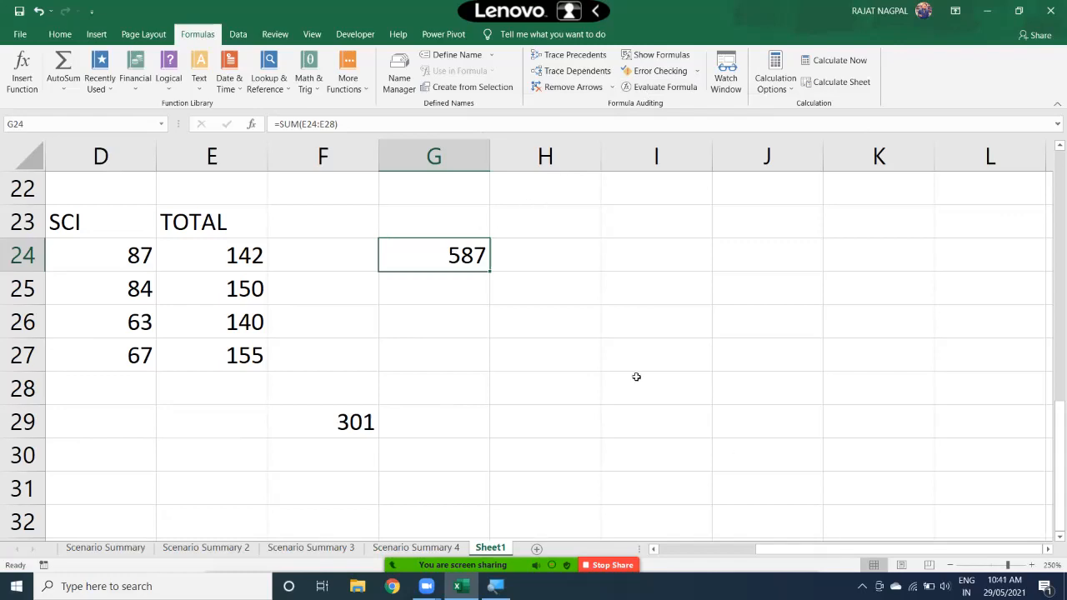
- Set custom page margins of 1 for the top, bottom, left and right, and check them in the print preview
{"action": "left_click", "coordinate": [157, 34]}
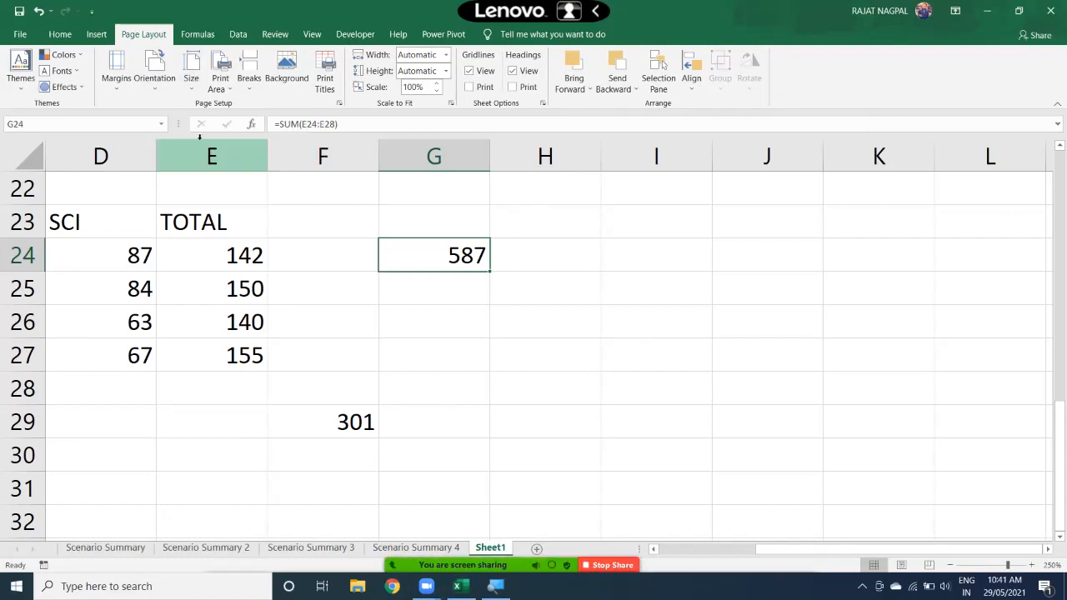
{"action": "left_click", "coordinate": [203, 286]}
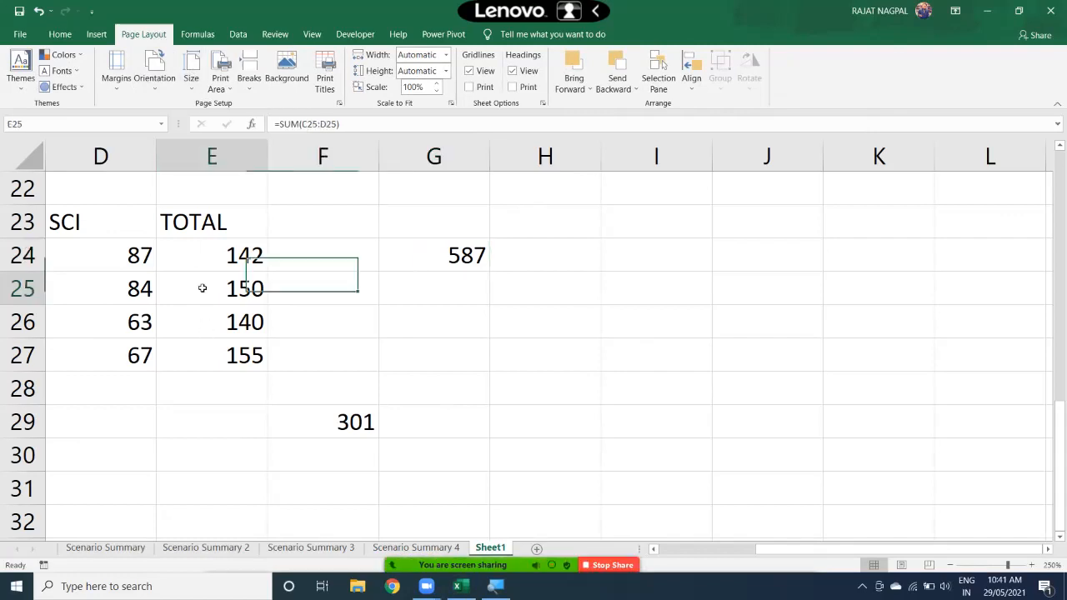
{"action": "key", "text": "Left"}
{"action": "key", "text": "Left"}
{"action": "key", "text": "Left"}
{"action": "key", "text": "Left"}
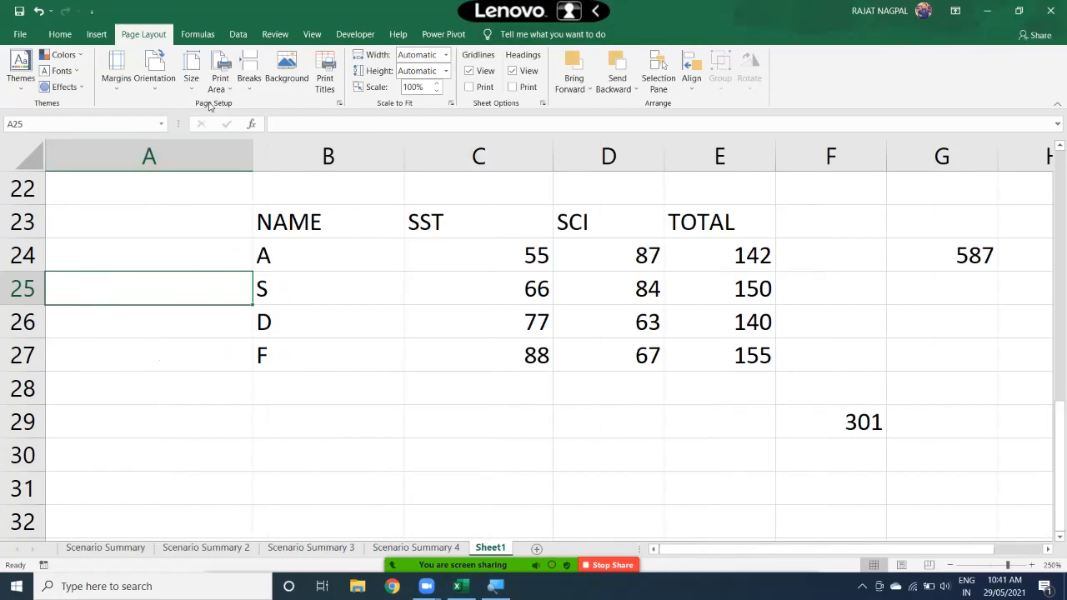
{"action": "left_click", "coordinate": [118, 87]}
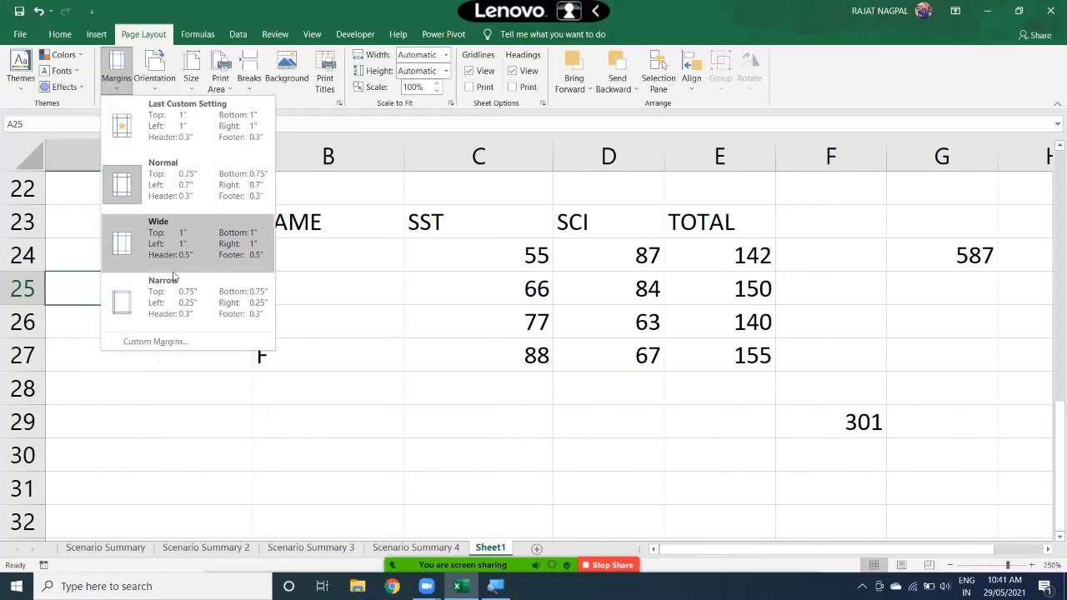
{"action": "left_click", "coordinate": [163, 342]}
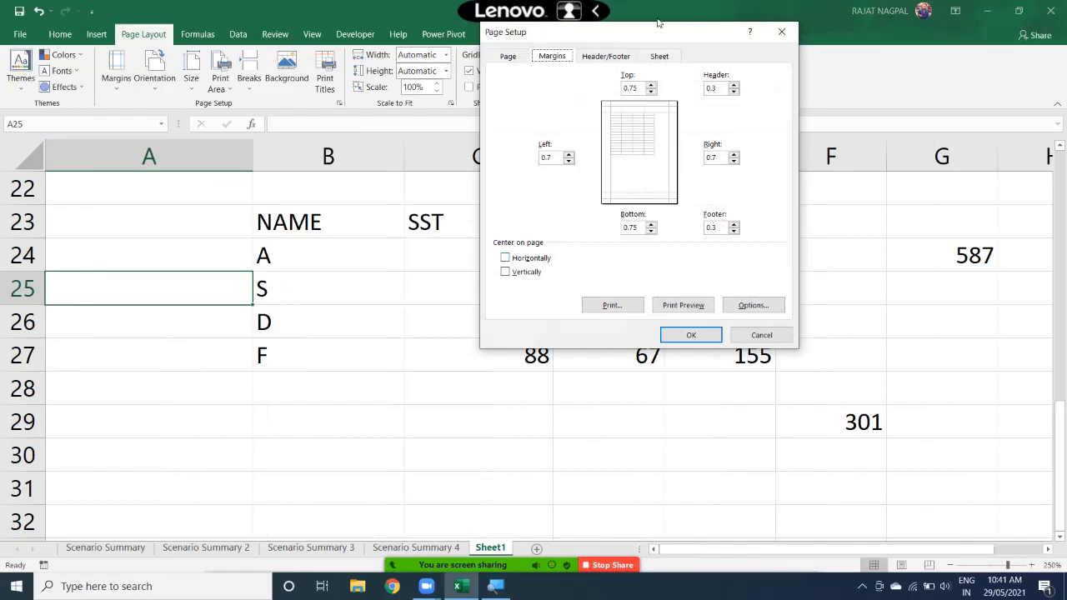
{"action": "left_click_drag", "start_coordinate": [638, 88], "coordinate": [614, 90]}
{"action": "type", "text": "1"}
{"action": "key", "text": "Tab"}
{"action": "type", "text": "1"}
{"action": "key", "text": "Tab"}
{"action": "type", "text": "1"}
{"action": "key", "text": "Tab"}
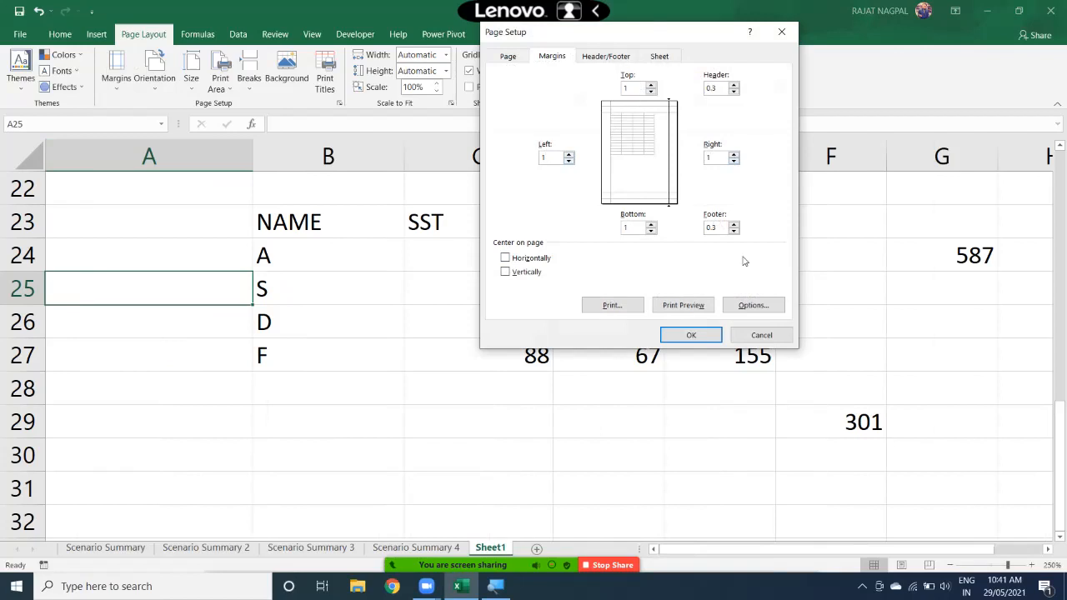
{"action": "left_click", "coordinate": [691, 335]}
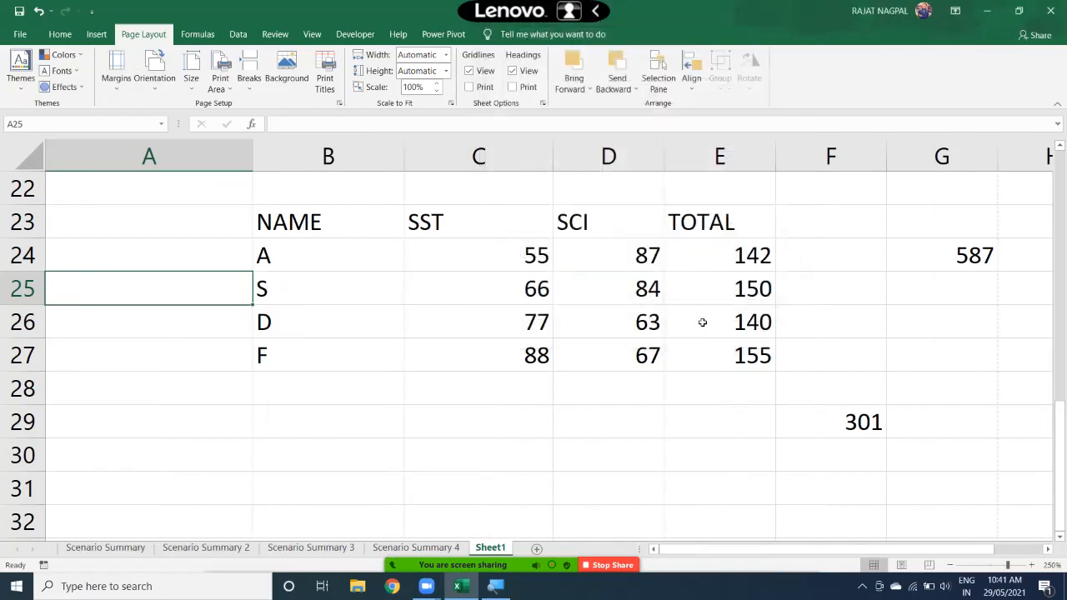
{"action": "key", "text": "ctrl+p"}
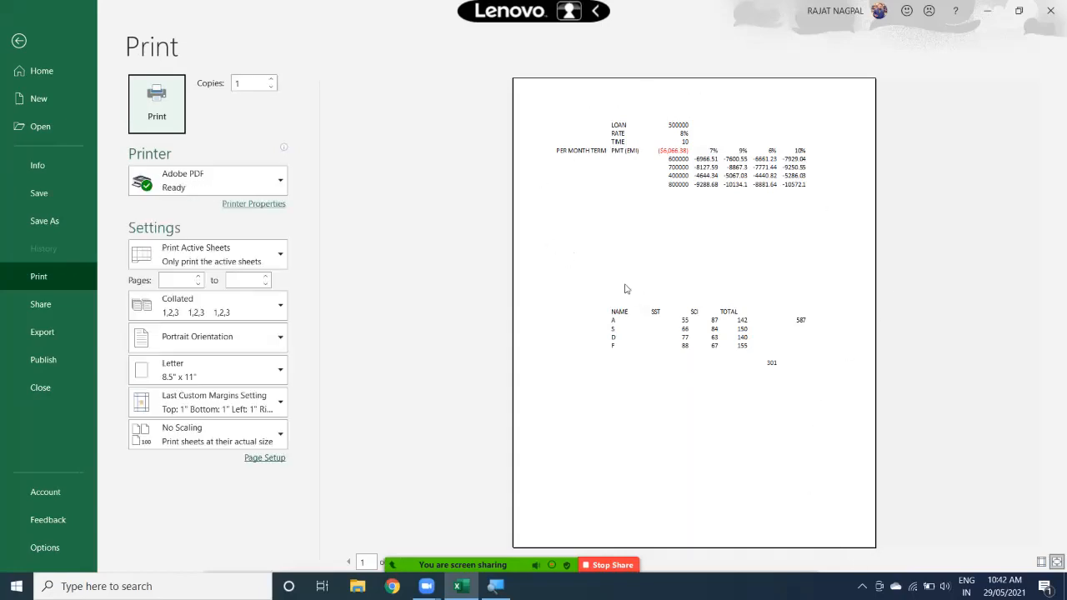
{"action": "key", "text": "Escape"}
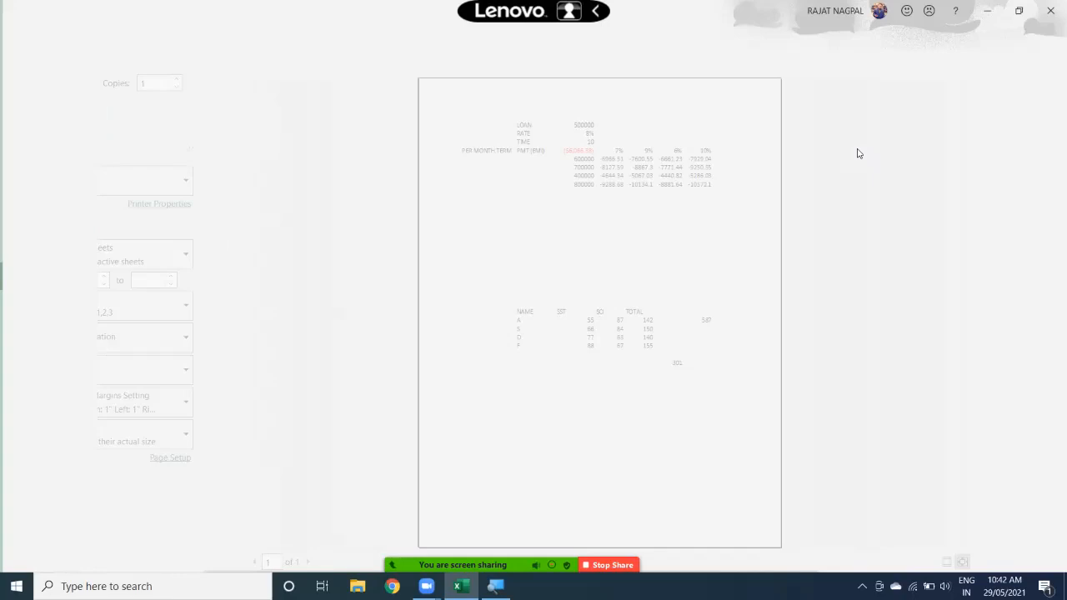
- Apply Portrait orientation to the page and check the layout in the print preview
{"action": "left_click", "coordinate": [145, 90]}
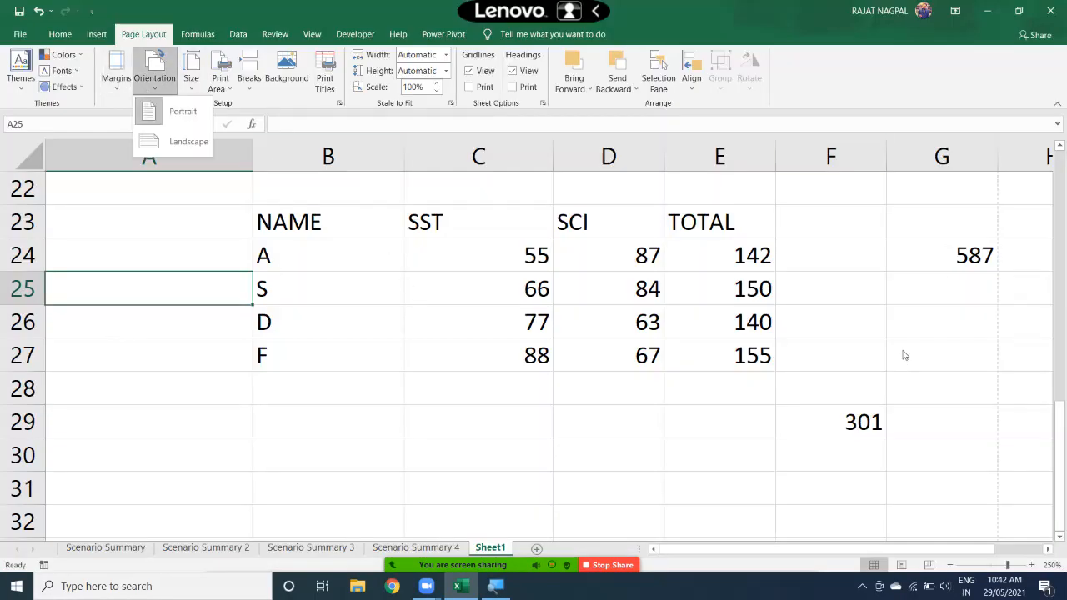
{"action": "left_click", "coordinate": [930, 587]}
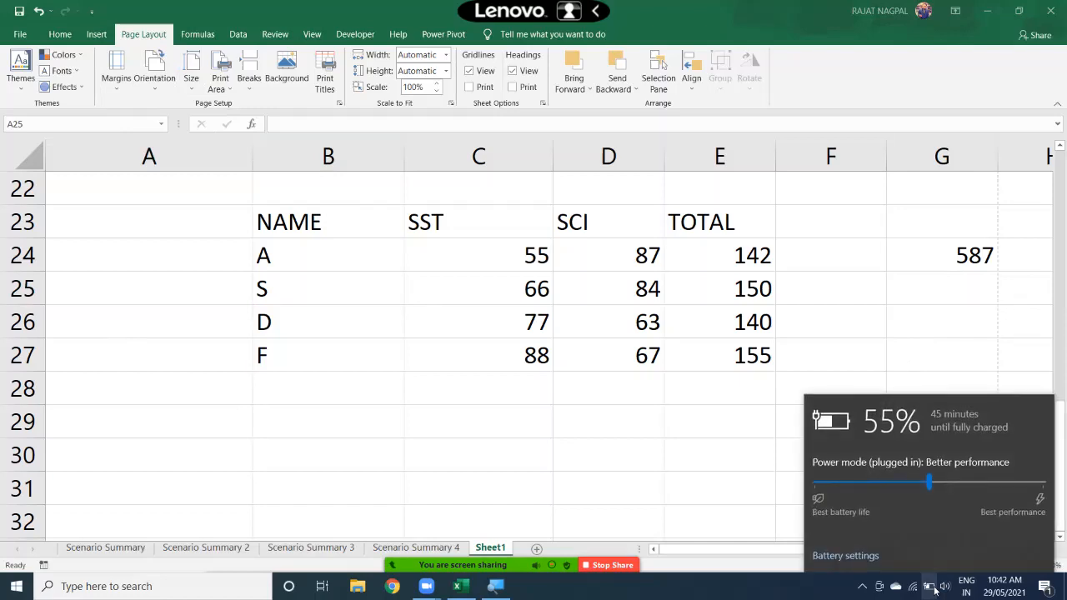
{"action": "left_click", "coordinate": [186, 136]}
{"action": "left_click", "coordinate": [157, 79]}
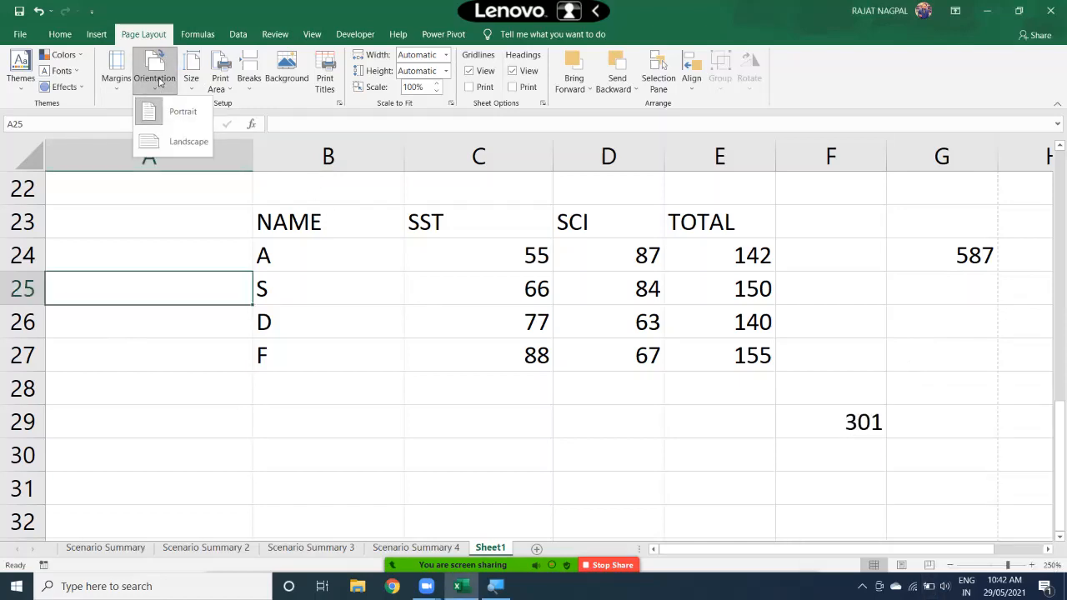
{"action": "left_click", "coordinate": [185, 115]}
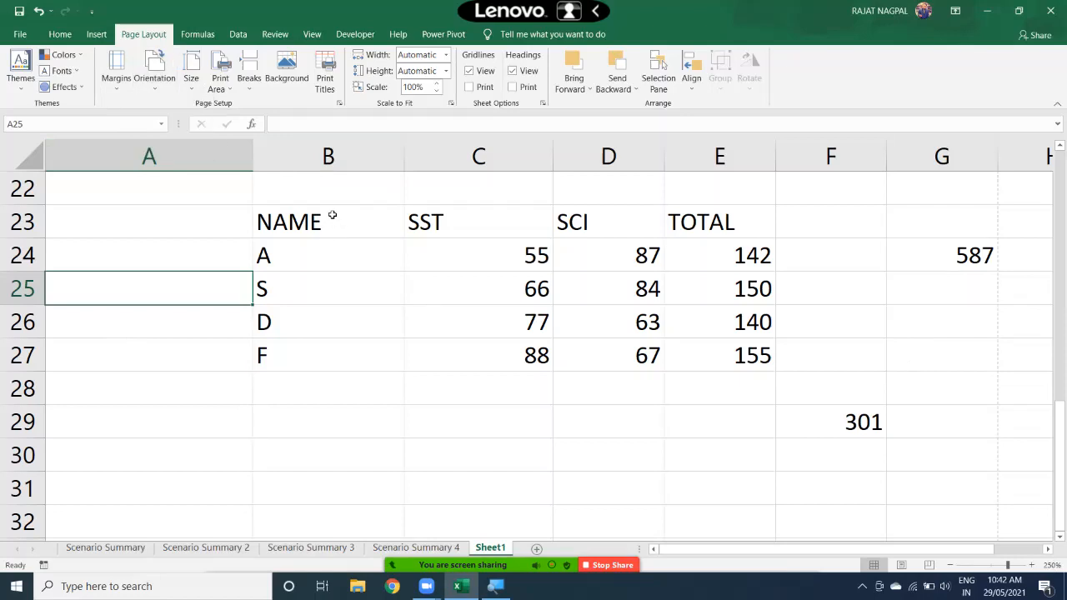
{"action": "key", "text": "ctrl+p"}
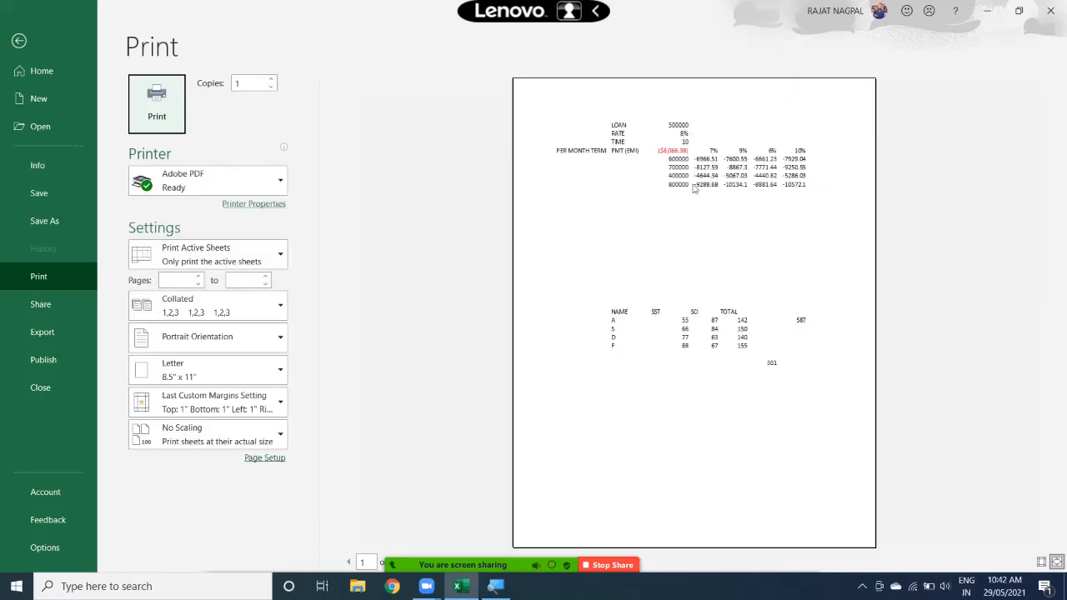
{"action": "key", "text": "Escape"}
- Change the page orientation to Landscape and check the layout in the print preview
{"action": "left_click", "coordinate": [154, 79]}
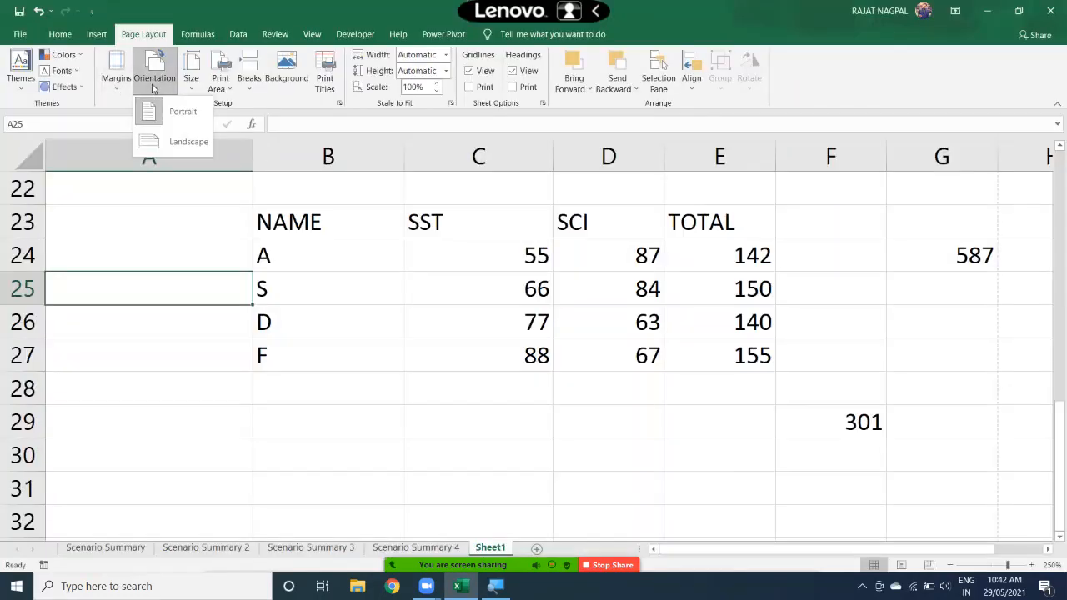
{"action": "left_click", "coordinate": [172, 142]}
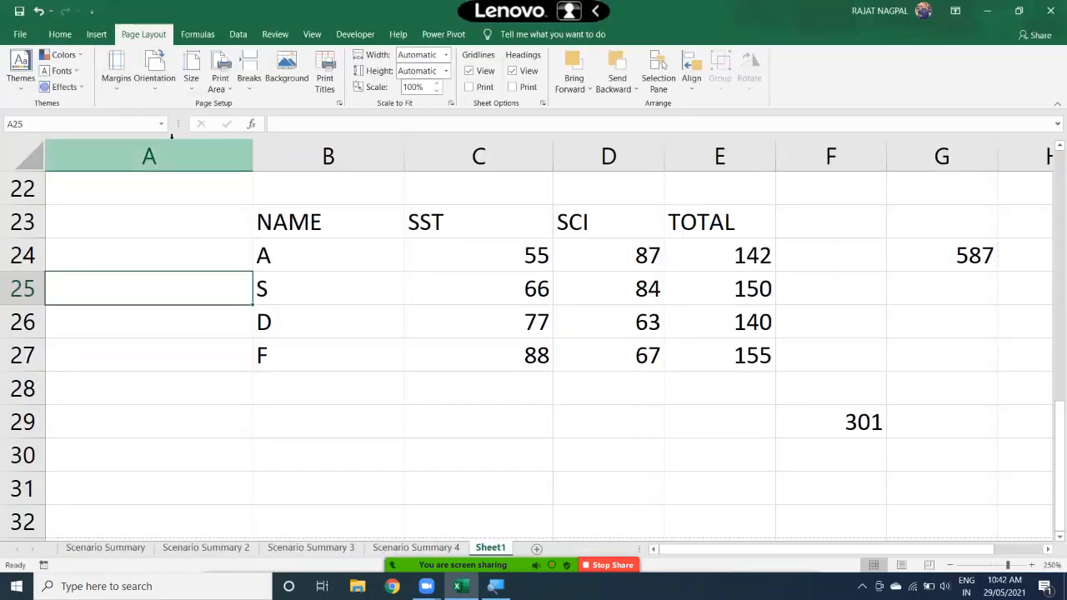
{"action": "key", "text": "ctrl+p"}
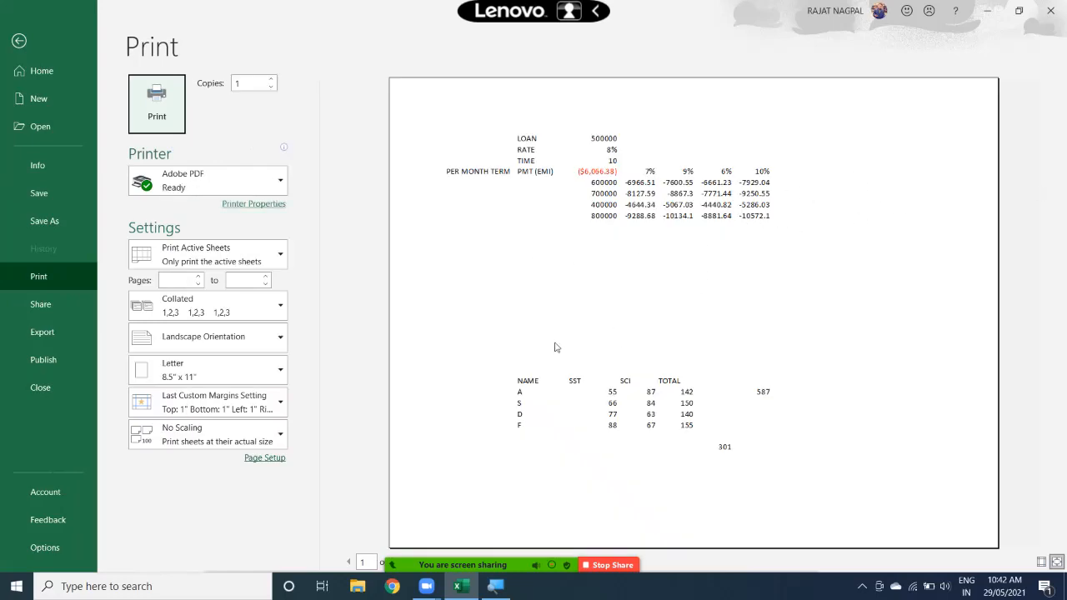
{"action": "key", "text": "Escape"}
- Set the paper size of the sheet to A4
{"action": "left_click", "coordinate": [191, 83]}
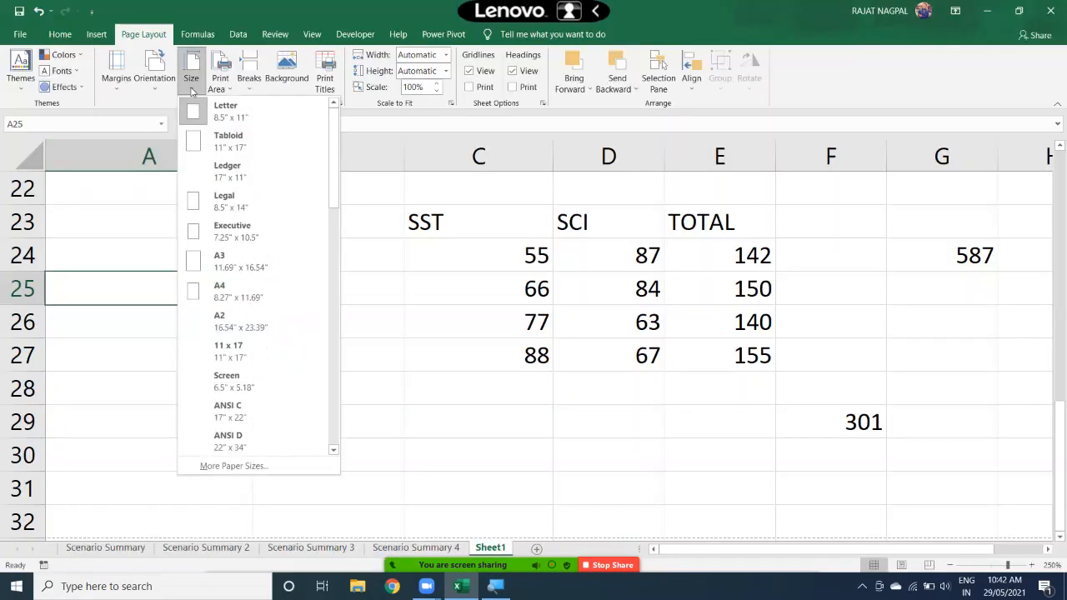
{"action": "left_click", "coordinate": [240, 292]}
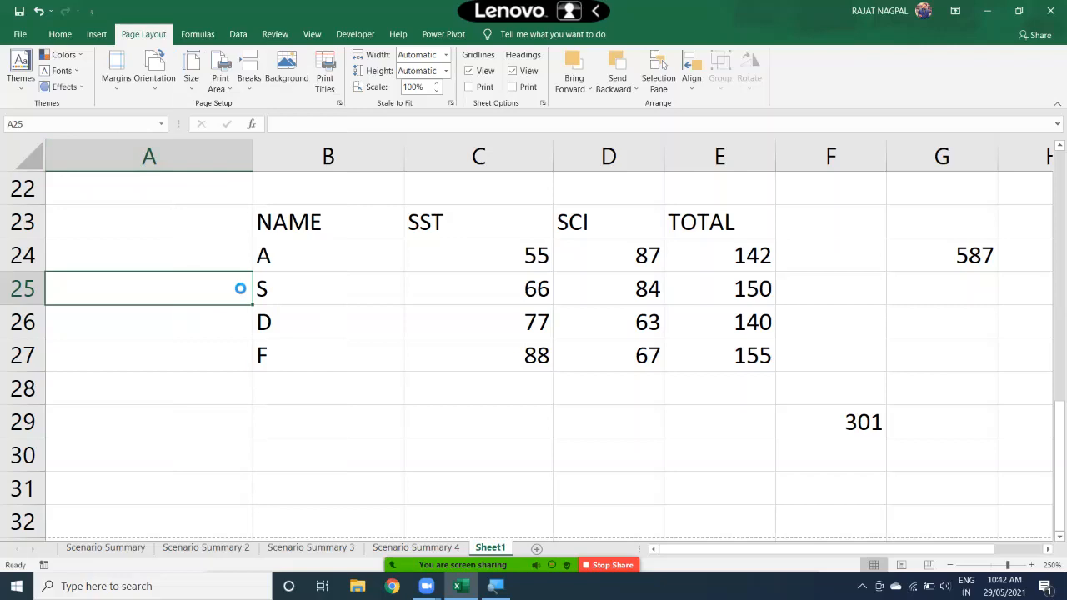
{"action": "left_click", "coordinate": [192, 77]}
{"action": "left_click", "coordinate": [147, 276]}
- Try to set the print area with A25 and then C6 selected, and view the sheet in the print preview
{"action": "left_click", "coordinate": [220, 84]}
{"action": "left_click", "coordinate": [239, 107]}
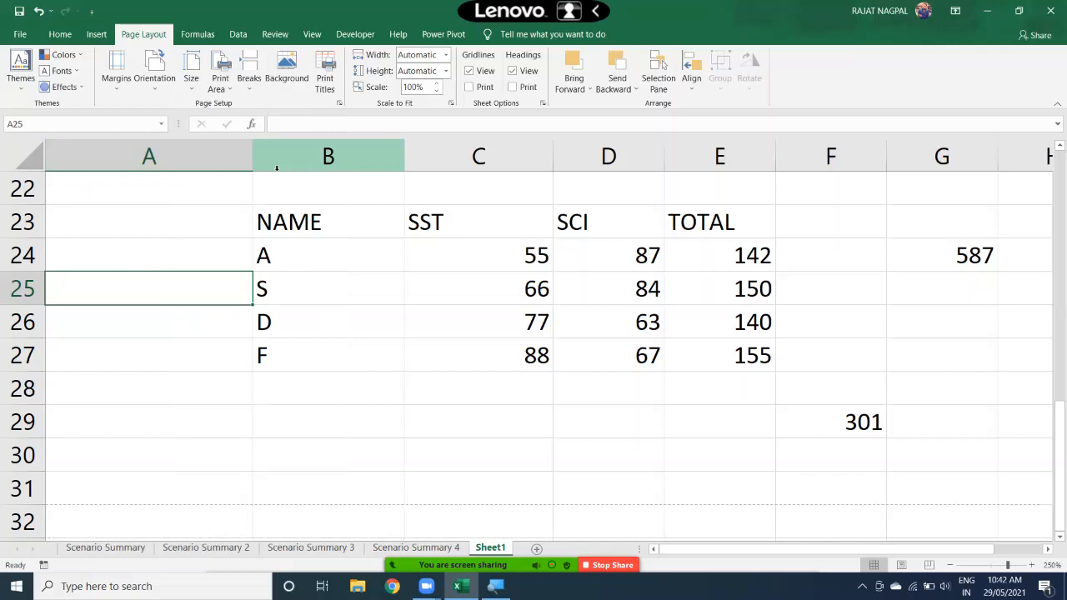
{"action": "scroll", "coordinate": [576, 431], "scroll_direction": "up", "scroll_amount": 7}
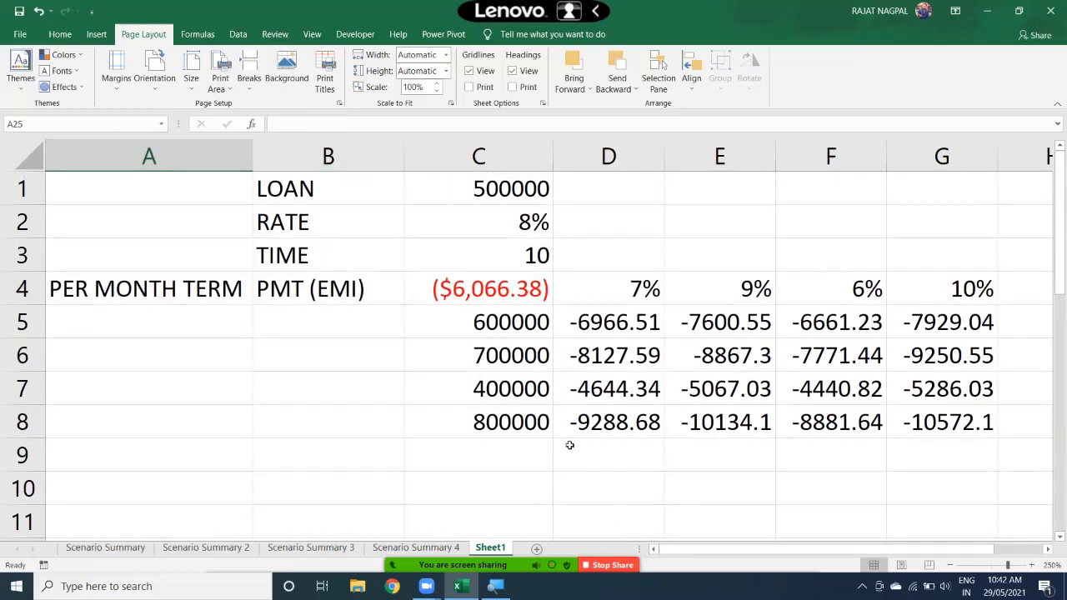
{"action": "left_click", "coordinate": [453, 355]}
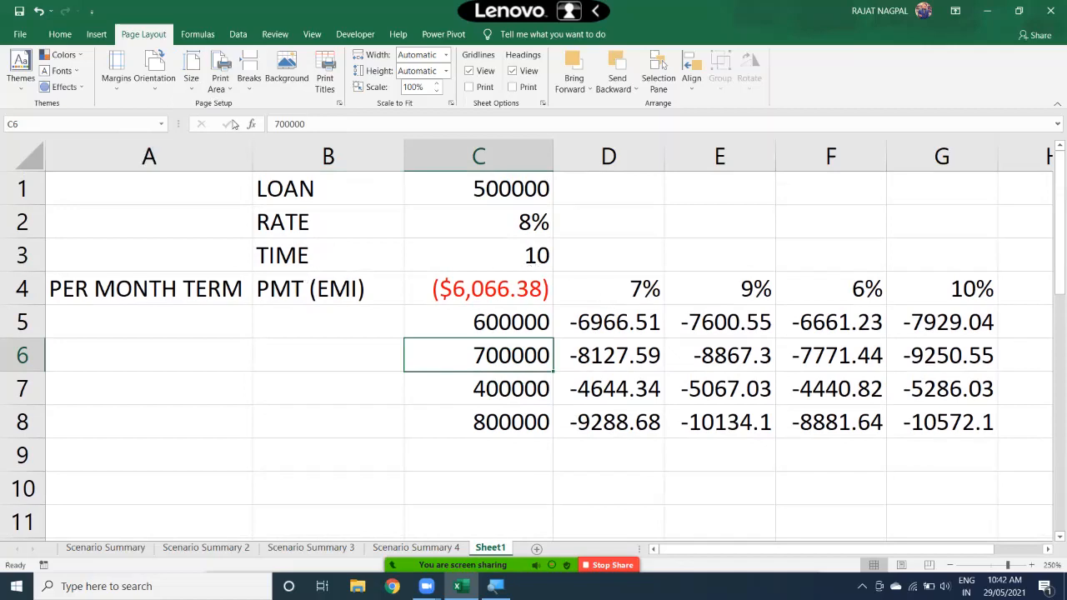
{"action": "left_click", "coordinate": [220, 81]}
{"action": "left_click", "coordinate": [238, 106]}
{"action": "key", "text": "ctrl+p"}
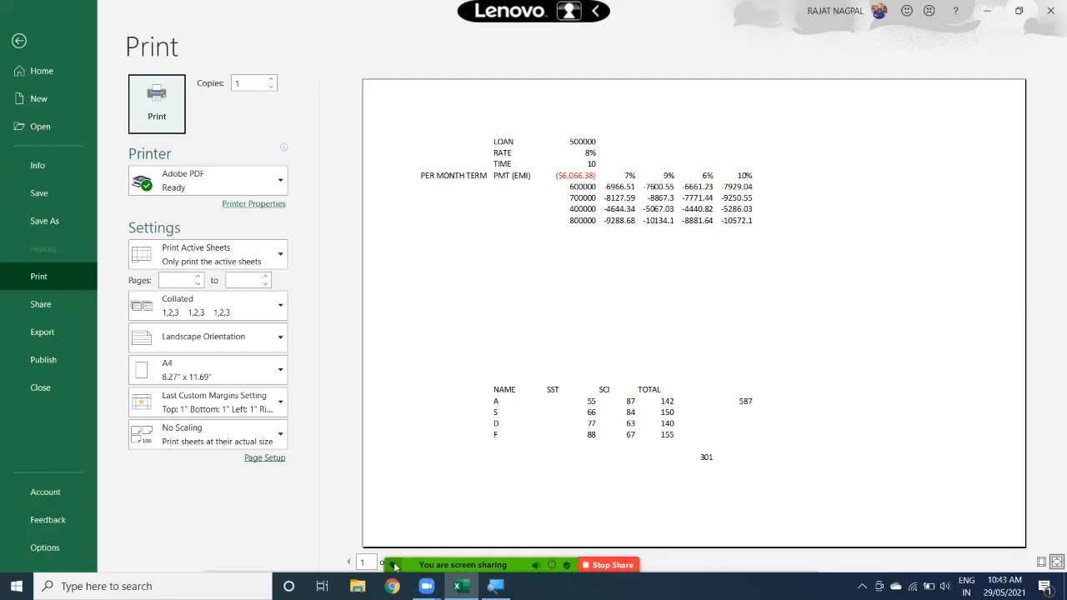
{"action": "left_click_drag", "start_coordinate": [395, 567], "coordinate": [393, 7]}
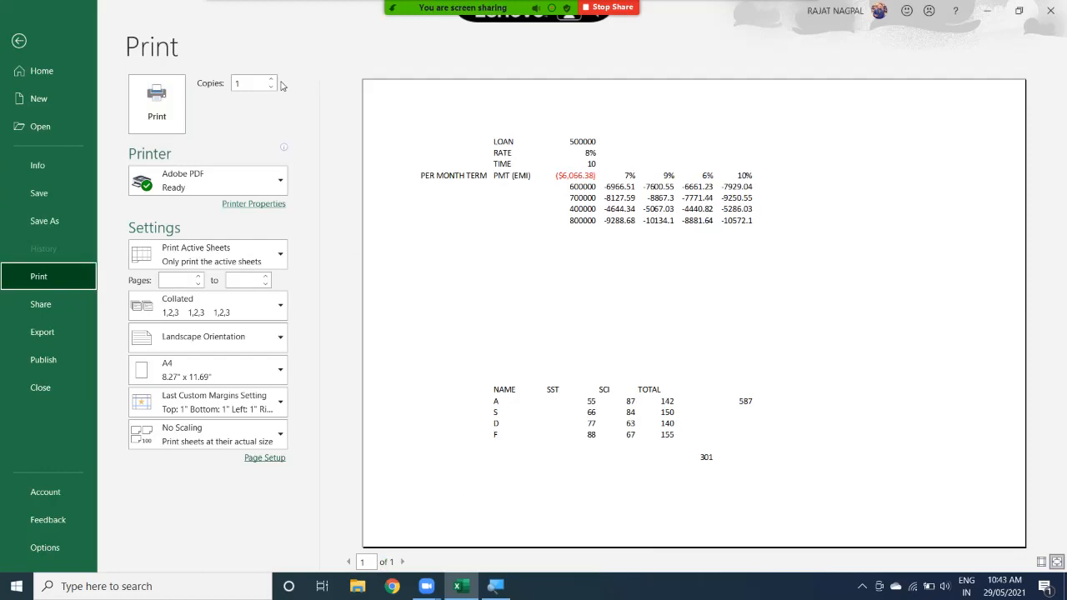
- Set the marks table B23:E27 as the print area and check it in the print preview
{"action": "key", "text": "Escape"}
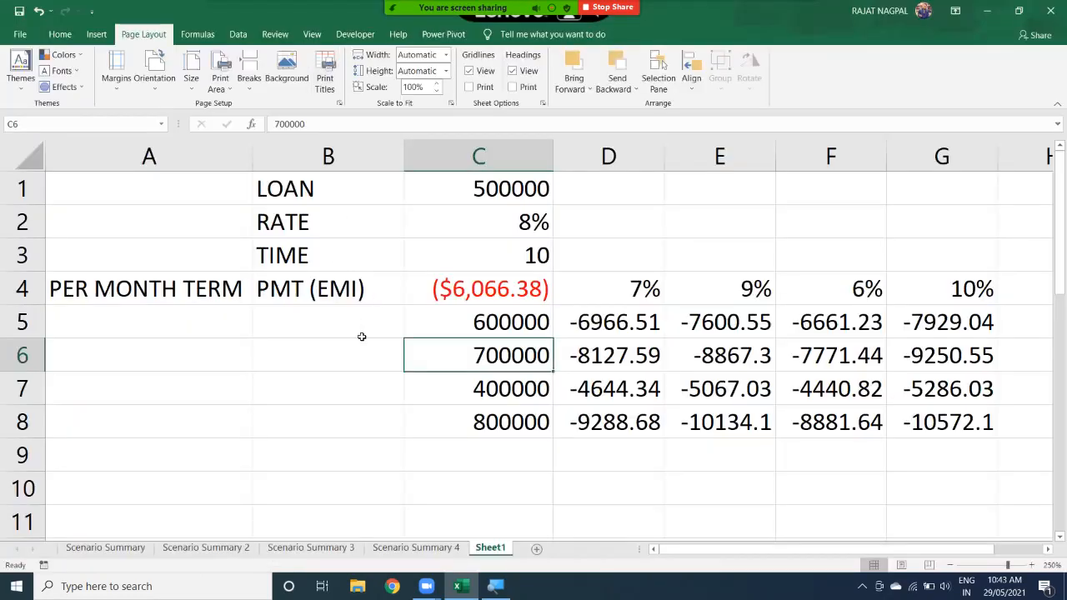
{"action": "scroll", "coordinate": [358, 342], "scroll_direction": "down", "scroll_amount": 7}
{"action": "left_click", "coordinate": [331, 300]}
{"action": "left_click_drag", "start_coordinate": [309, 235], "coordinate": [680, 346]}
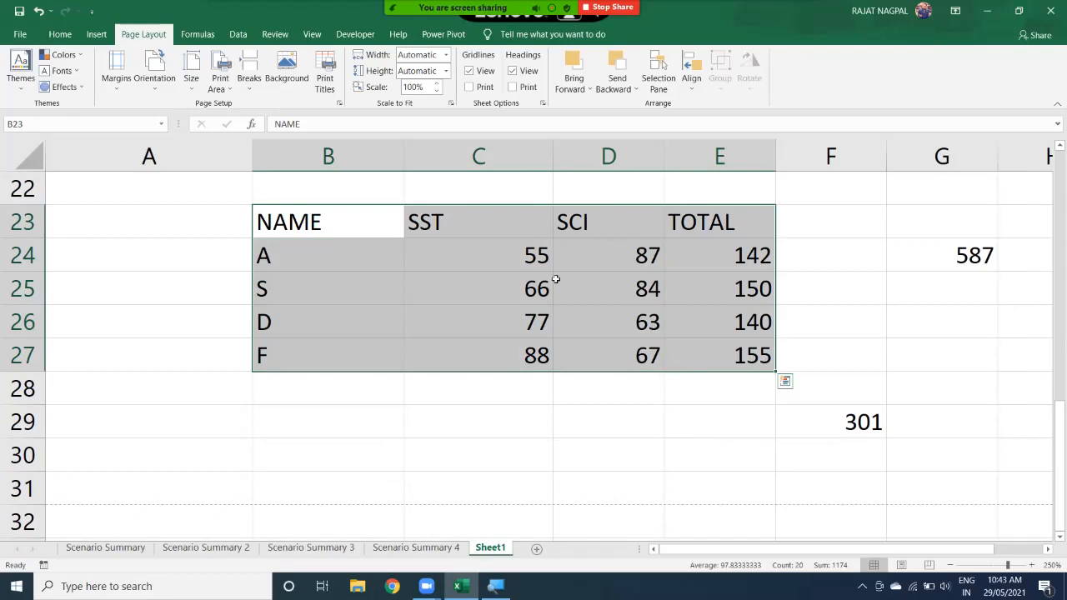
{"action": "left_click", "coordinate": [220, 83]}
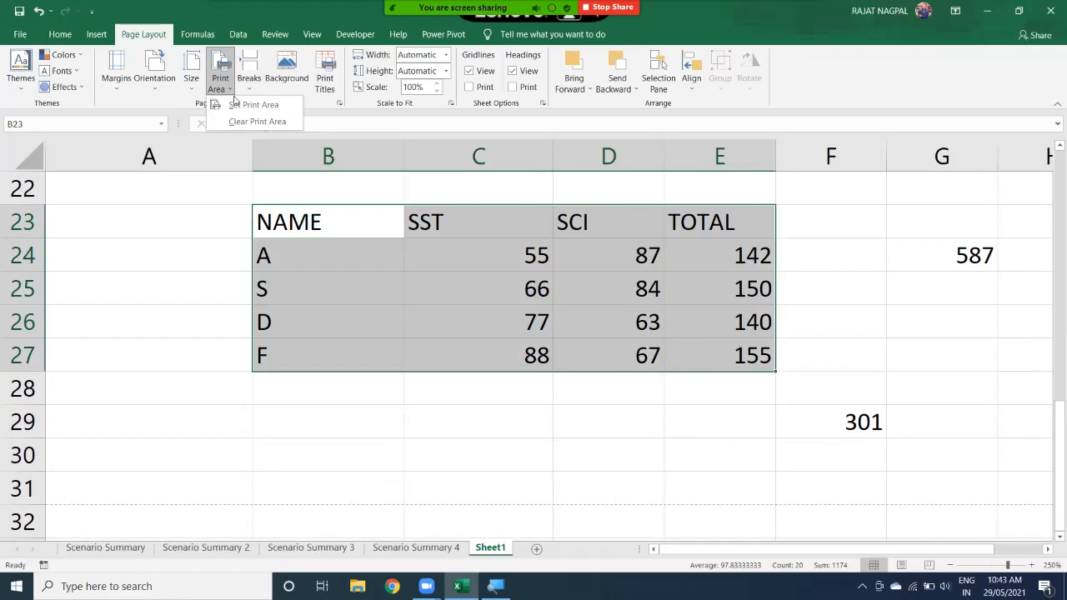
{"action": "left_click", "coordinate": [239, 106]}
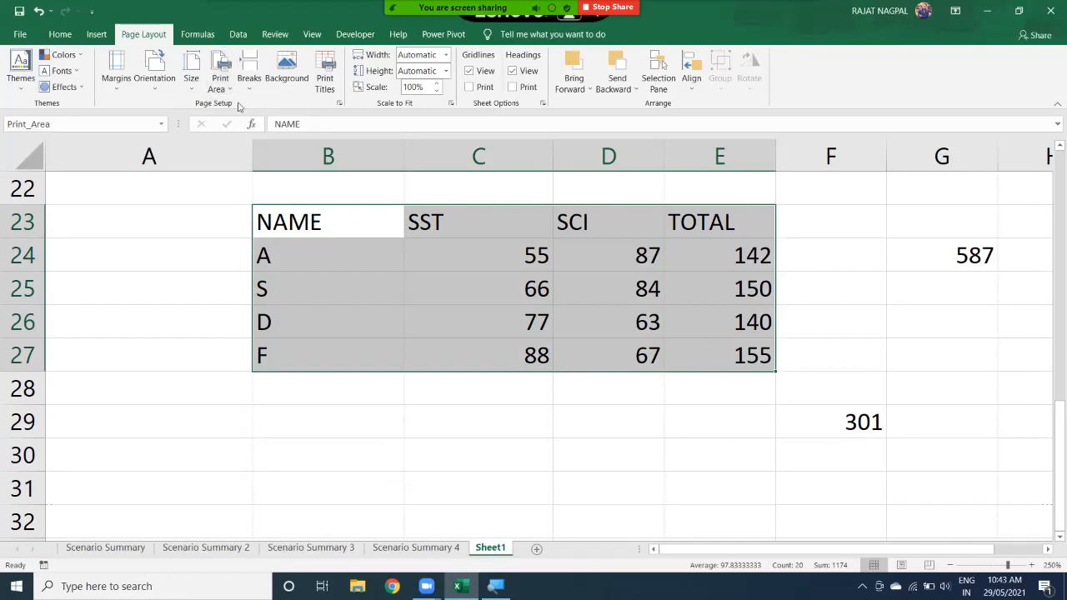
{"action": "key", "text": "ctrl+p"}
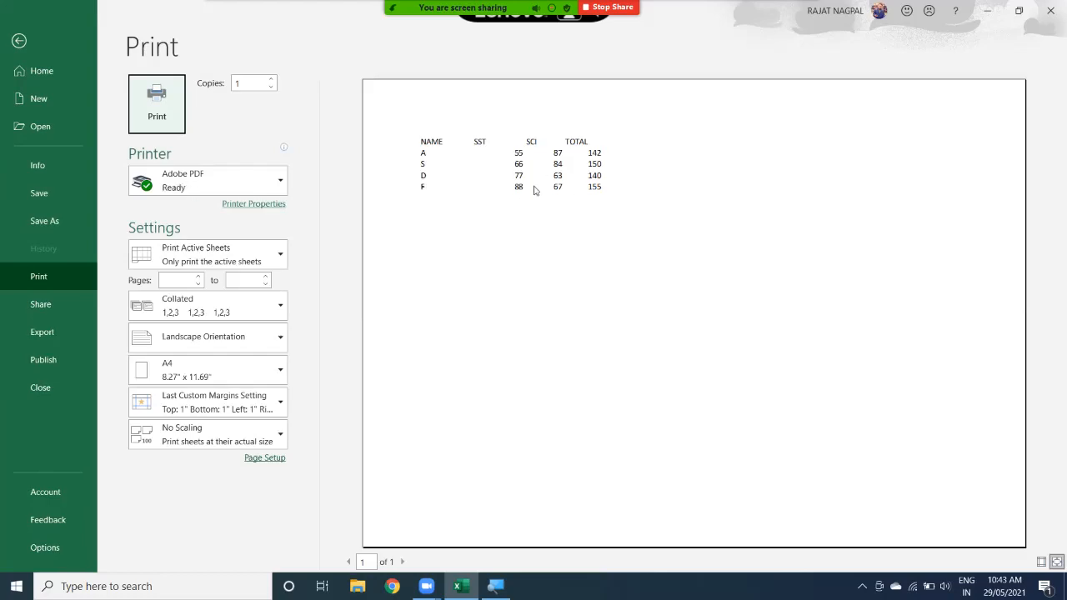
{"action": "key", "text": "Escape"}
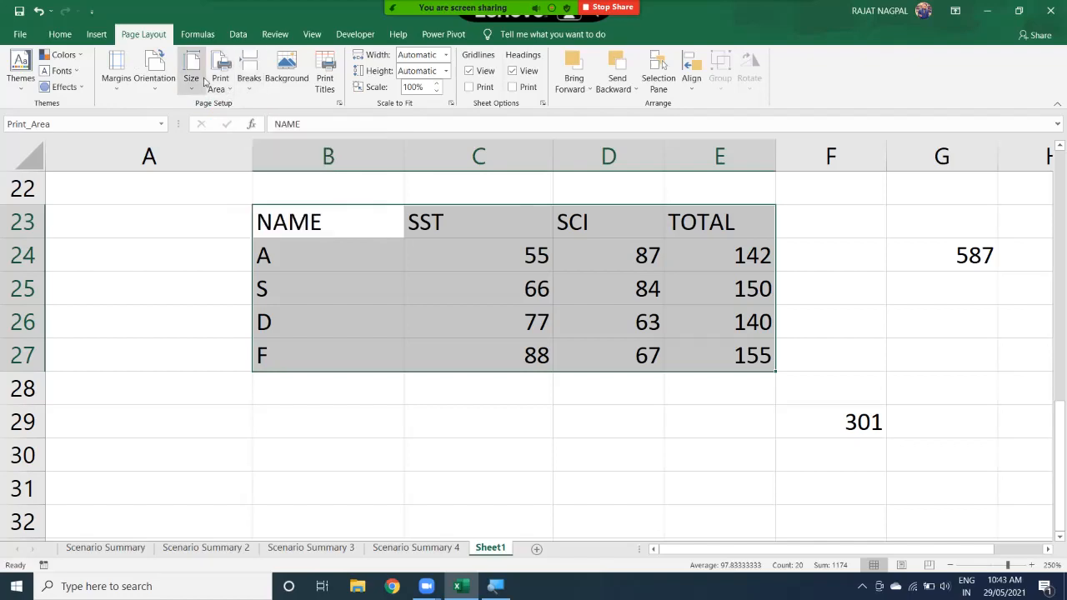
- Clear the print area of the sheet and deselect the marks table
{"action": "left_click", "coordinate": [250, 84]}
{"action": "left_click", "coordinate": [378, 252]}
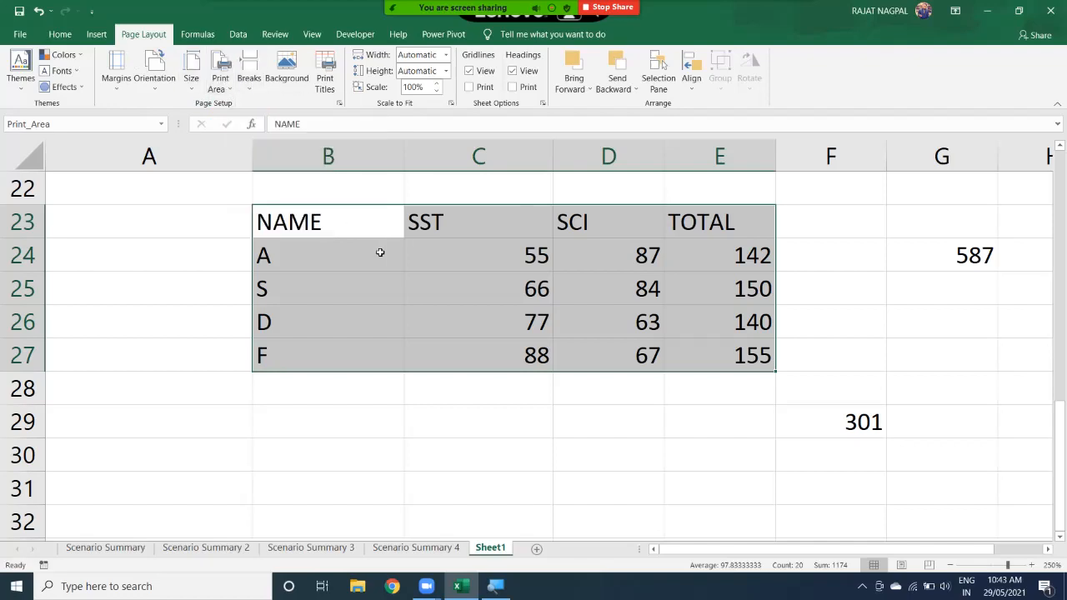
{"action": "scroll", "coordinate": [379, 251], "scroll_direction": "up", "scroll_amount": 1}
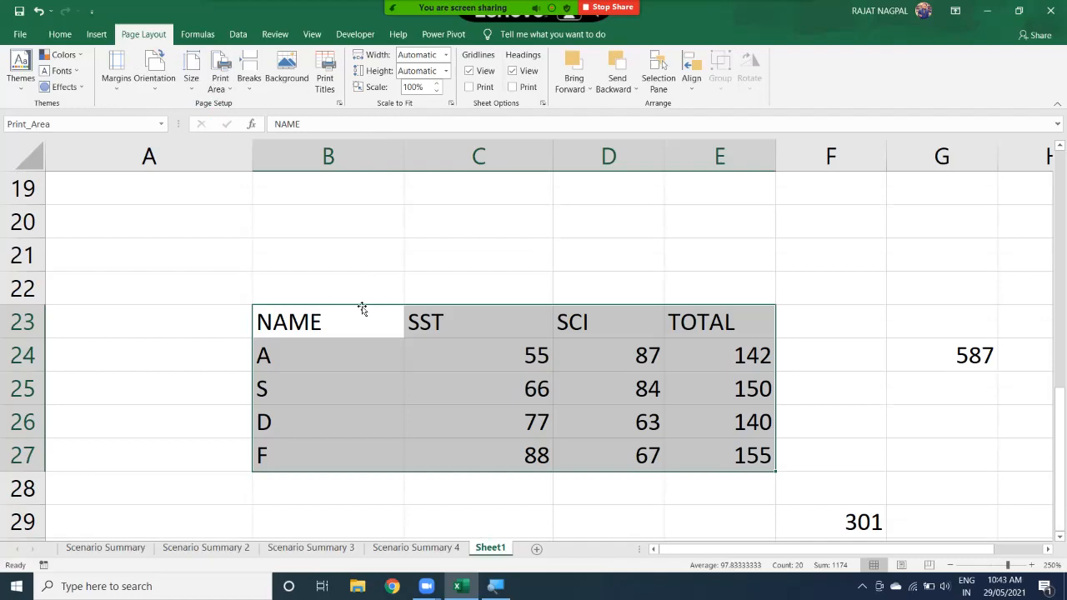
{"action": "left_click", "coordinate": [223, 91]}
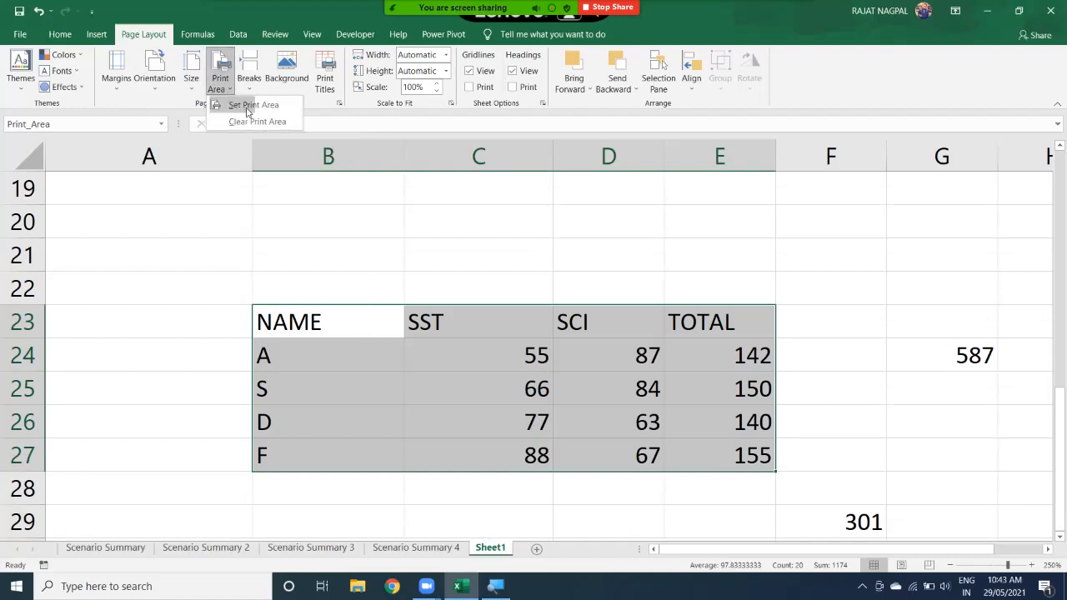
{"action": "left_click", "coordinate": [269, 124]}
{"action": "left_click", "coordinate": [301, 214]}
- Examine where the dashed automatic page-break lines fall across the rows and columns of the sheet
{"action": "scroll", "coordinate": [311, 231], "scroll_direction": "up", "scroll_amount": 6}
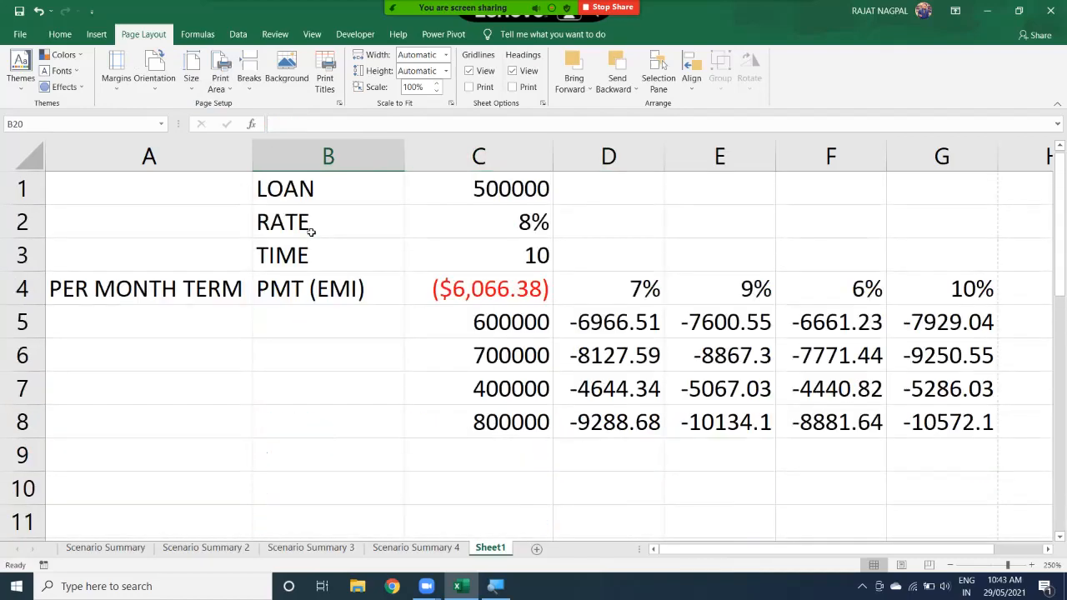
{"action": "scroll", "coordinate": [558, 245], "scroll_direction": "down", "scroll_amount": 3}
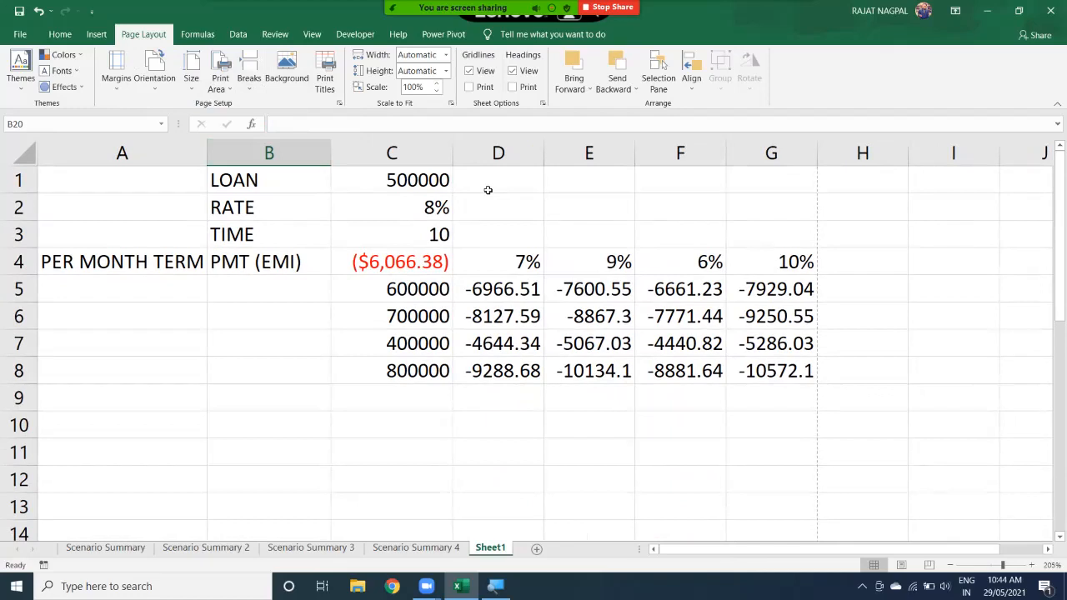
{"action": "scroll", "coordinate": [522, 260], "scroll_direction": "down", "scroll_amount": 12}
{"action": "scroll", "coordinate": [522, 260], "scroll_direction": "down", "scroll_amount": 3}
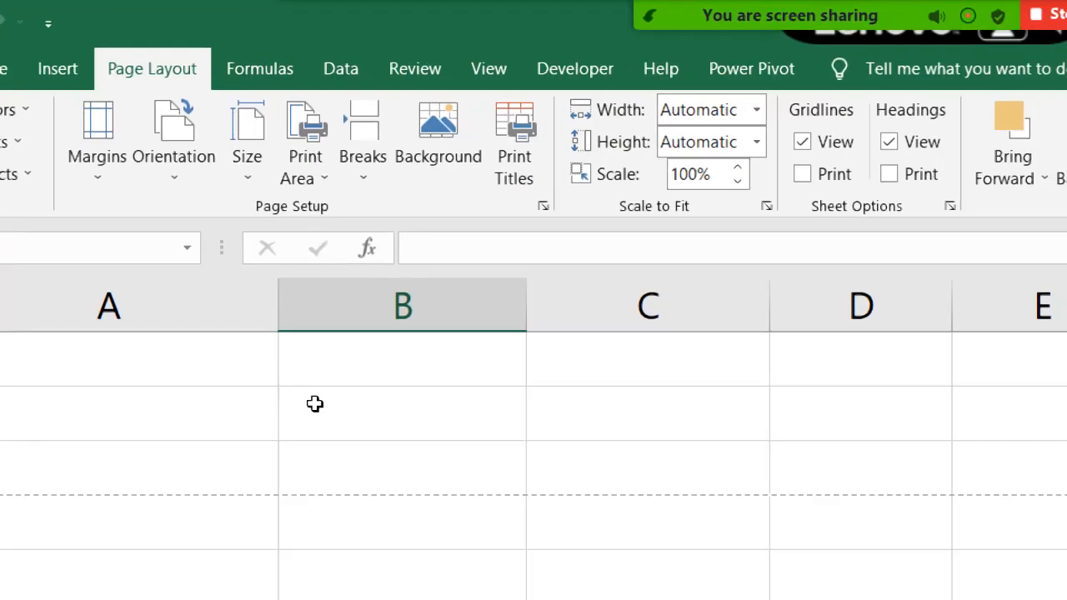
{"action": "scroll", "coordinate": [322, 420], "scroll_direction": "down", "scroll_amount": 5}
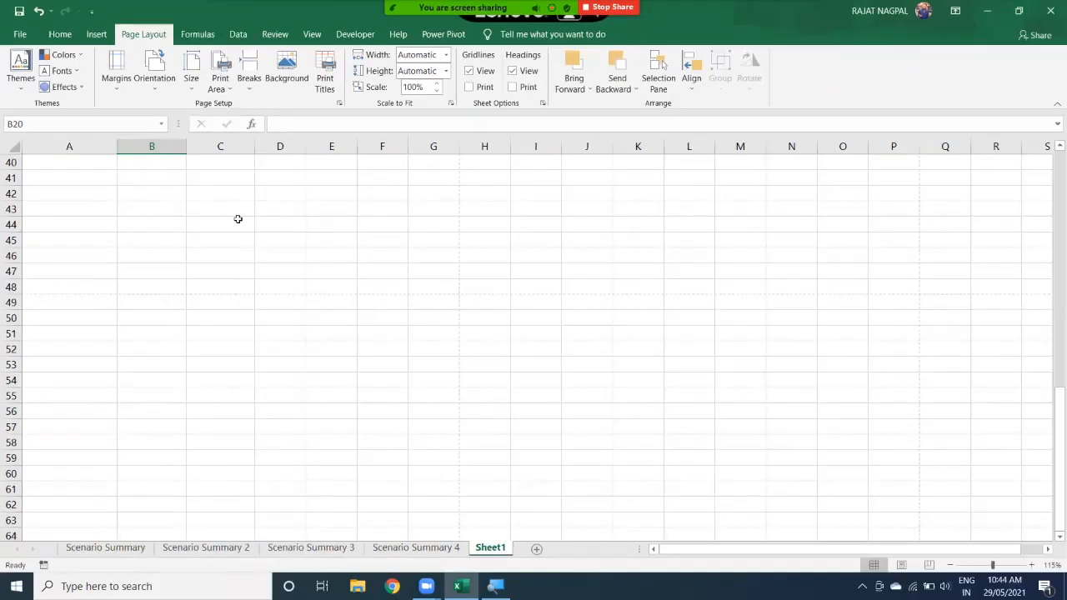
{"action": "left_click", "coordinate": [354, 450]}
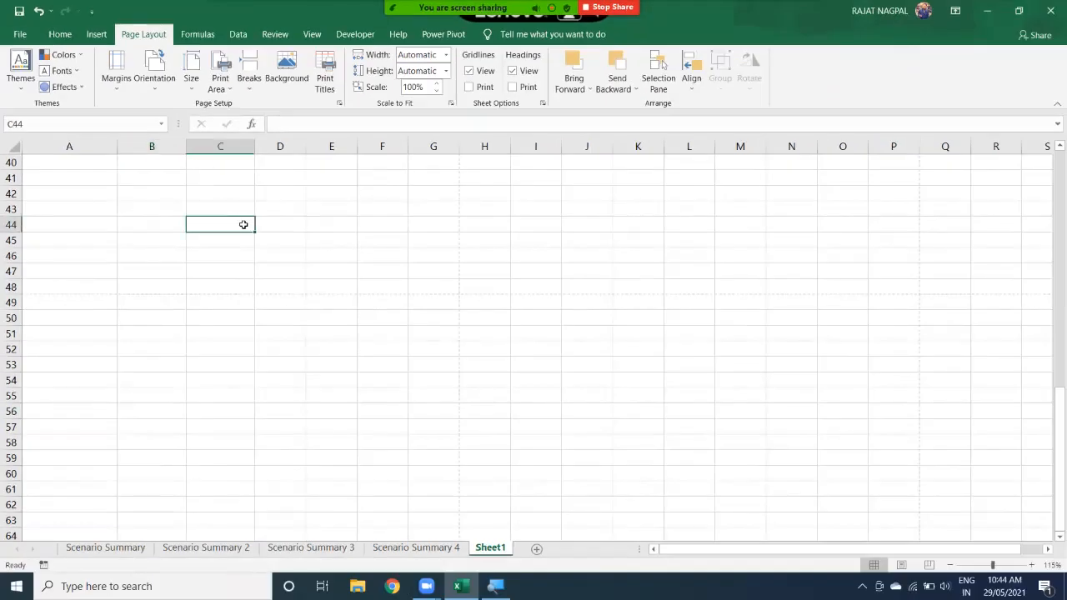
{"action": "scroll", "coordinate": [374, 300], "scroll_direction": "up", "scroll_amount": 13}
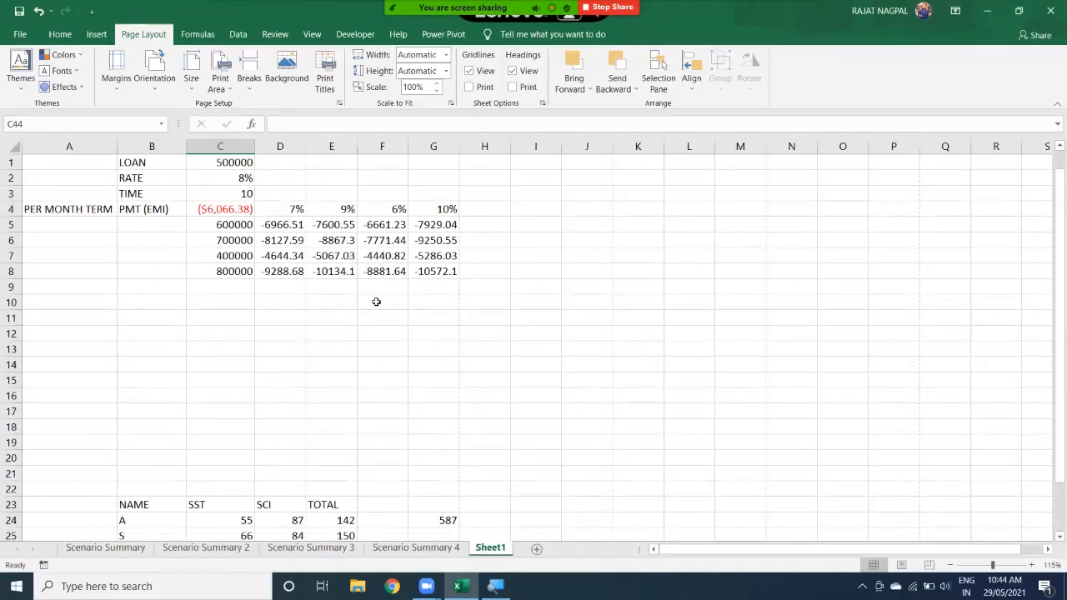
- Insert a page break at cell G8 of the loan table, and reset all page breaks
{"action": "left_click", "coordinate": [464, 284]}
{"action": "left_click", "coordinate": [424, 275]}
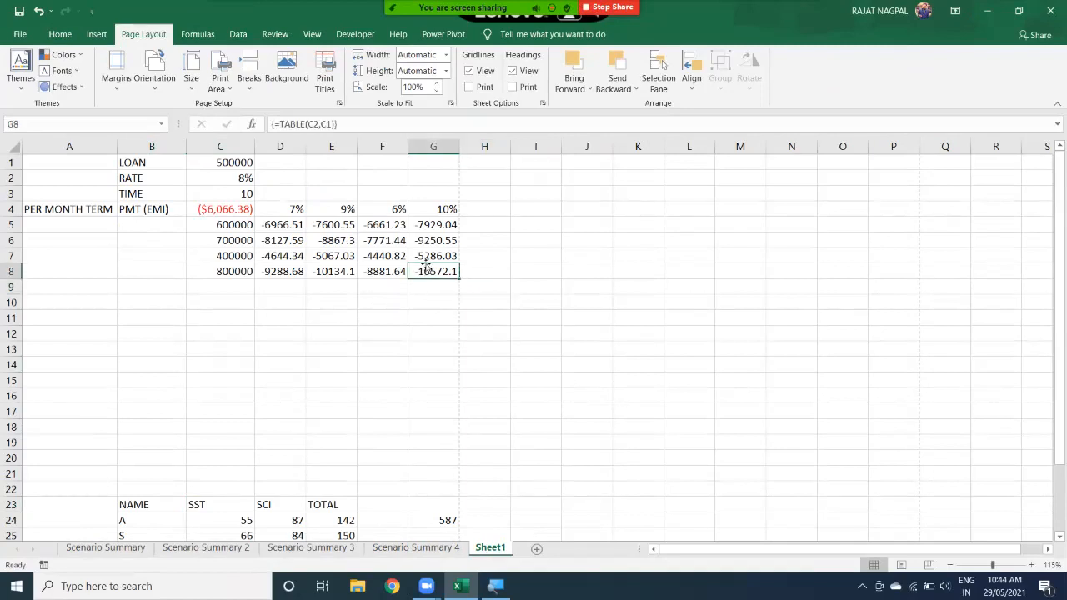
{"action": "scroll", "coordinate": [427, 265], "scroll_direction": "up", "scroll_amount": 4}
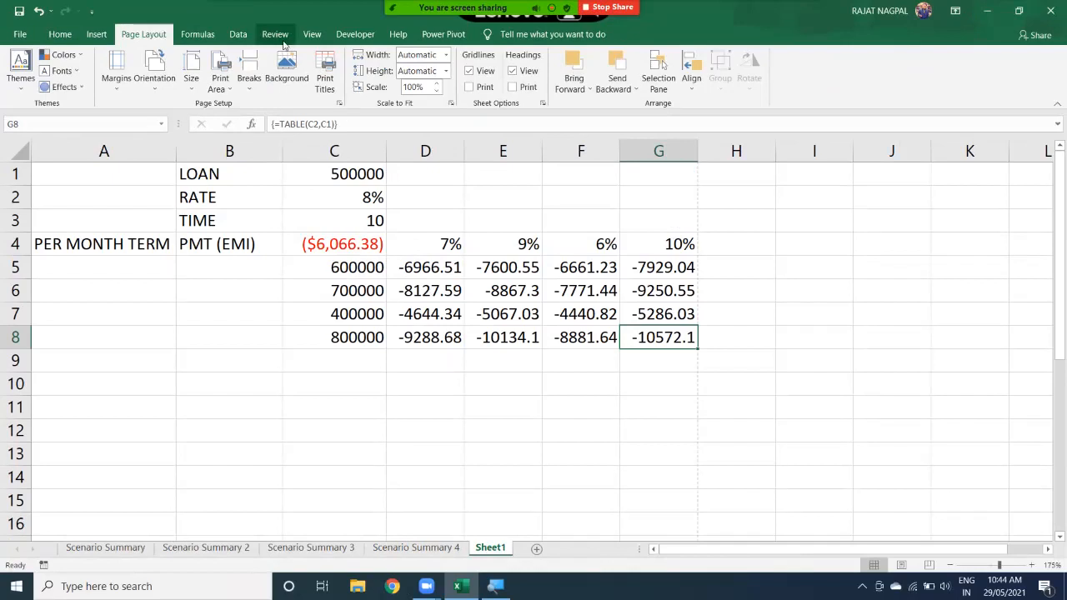
{"action": "left_click", "coordinate": [250, 88]}
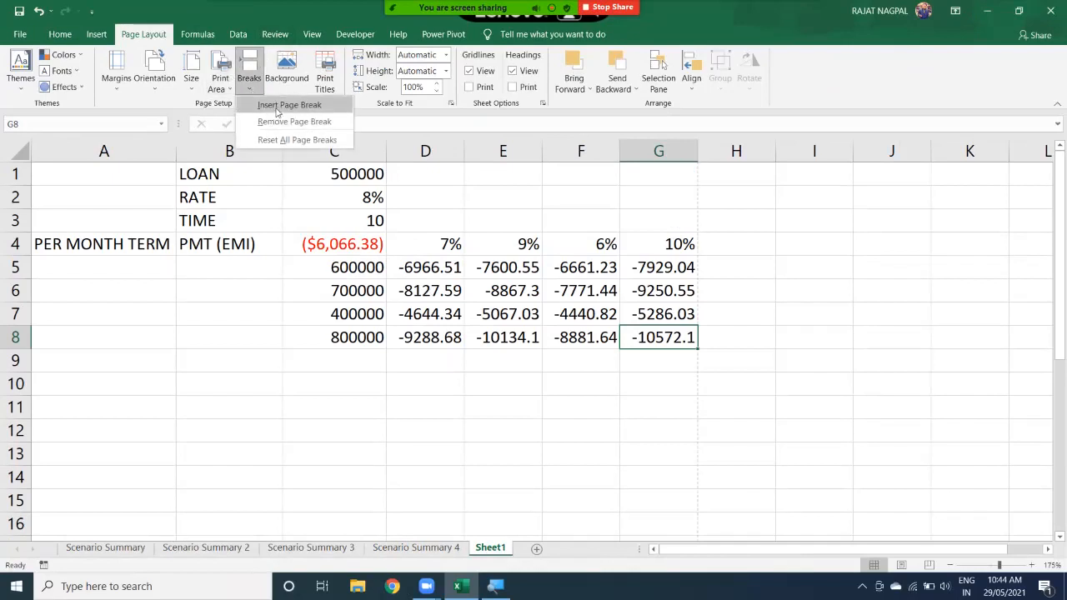
{"action": "left_click", "coordinate": [277, 107]}
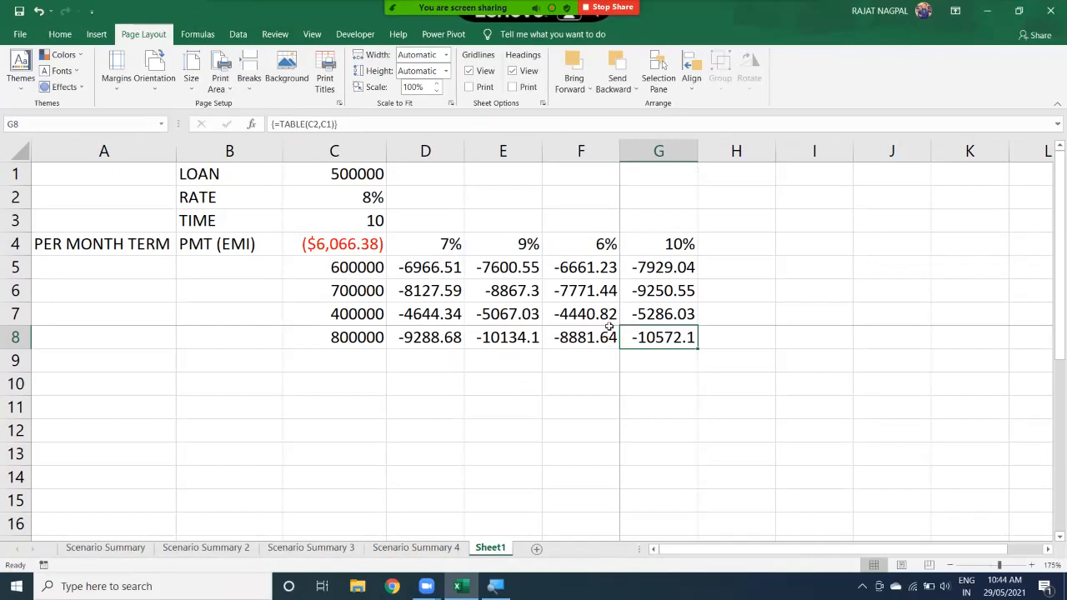
{"action": "left_click", "coordinate": [248, 75]}
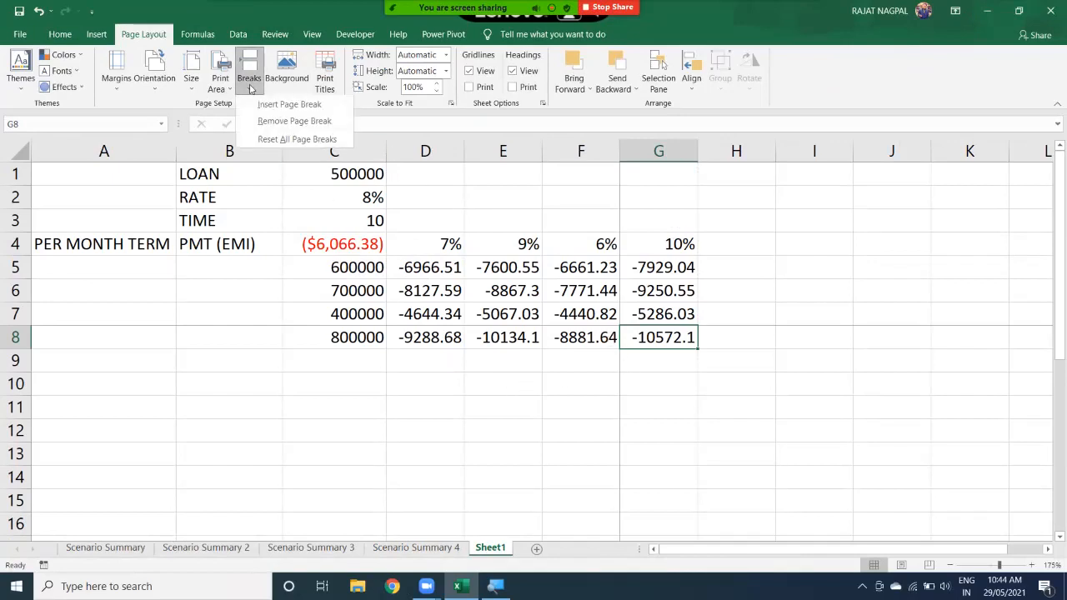
{"action": "left_click", "coordinate": [279, 140]}
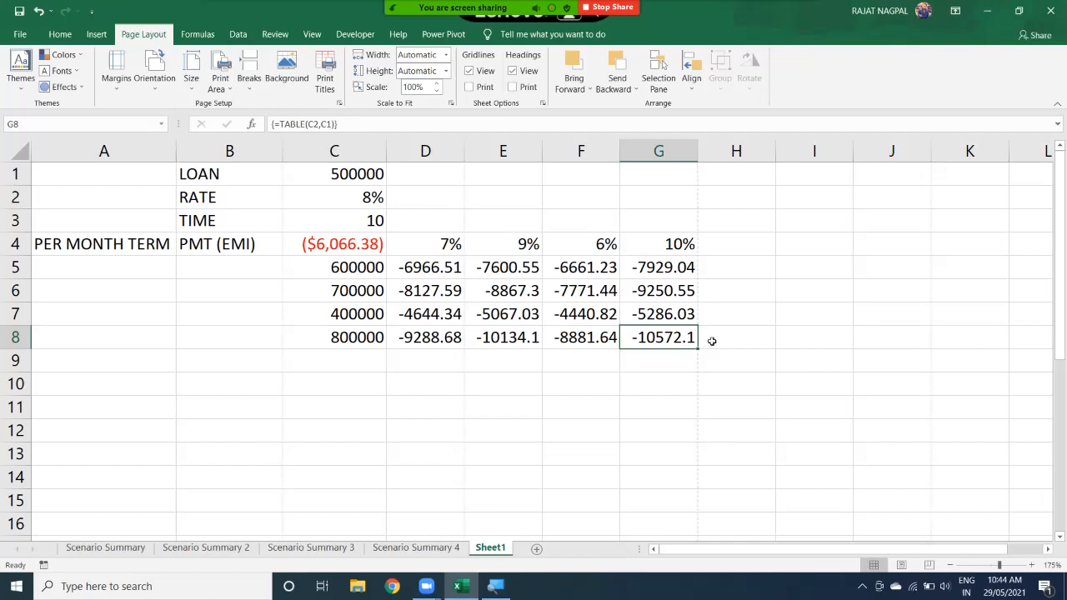
- Insert a page break at cell H9, just past the loan table, and check the table in the print preview
{"action": "left_click", "coordinate": [717, 363]}
{"action": "left_click_drag", "start_coordinate": [674, 338], "coordinate": [715, 355]}
{"action": "left_click", "coordinate": [716, 359]}
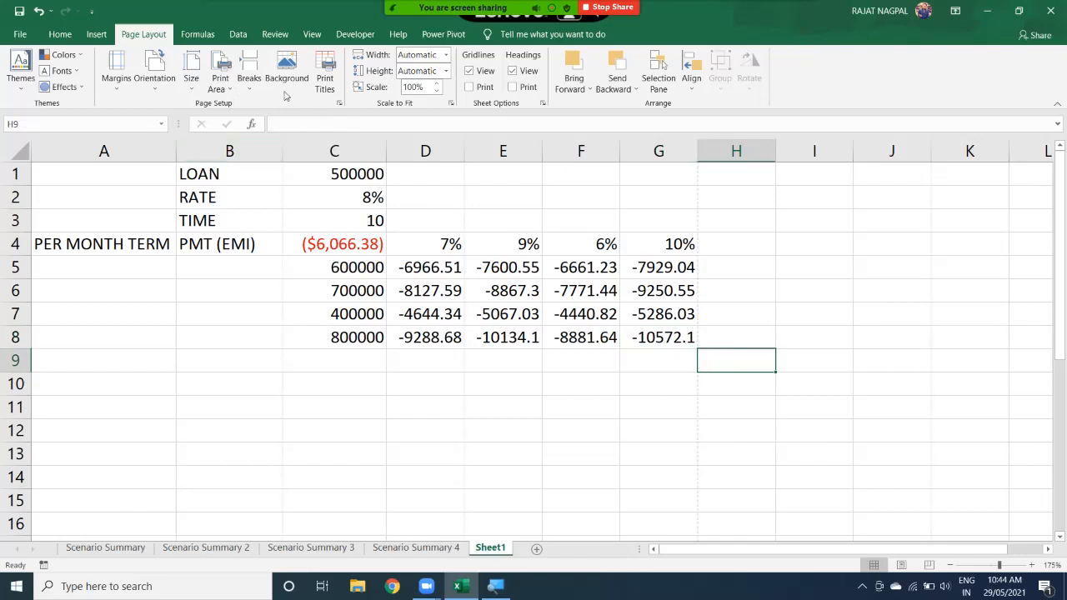
{"action": "left_click", "coordinate": [250, 79]}
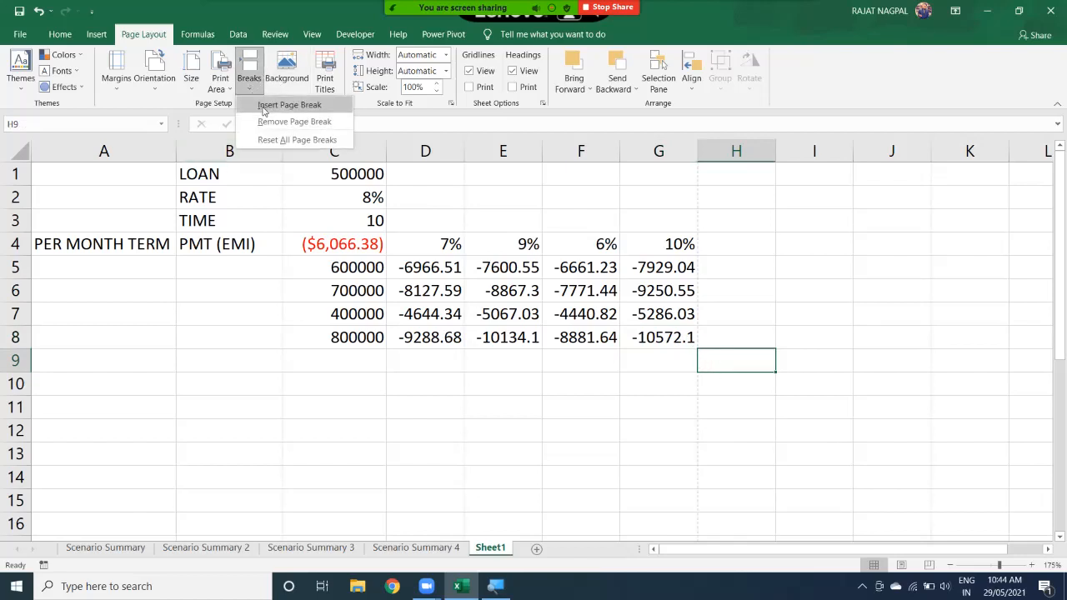
{"action": "left_click", "coordinate": [264, 110]}
{"action": "left_click", "coordinate": [363, 250]}
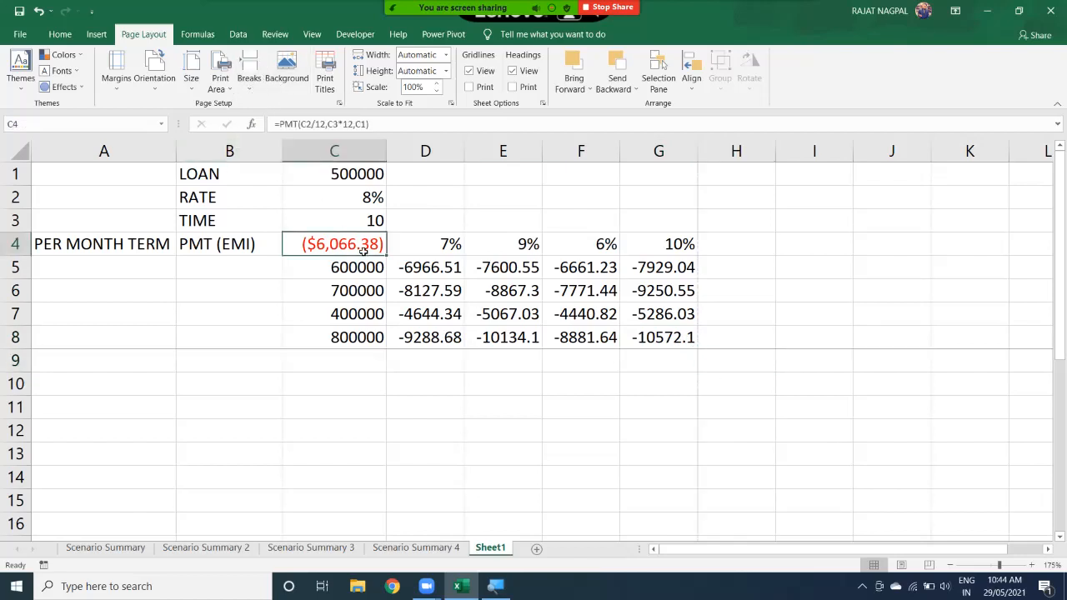
{"action": "key", "text": "ctrl+p"}
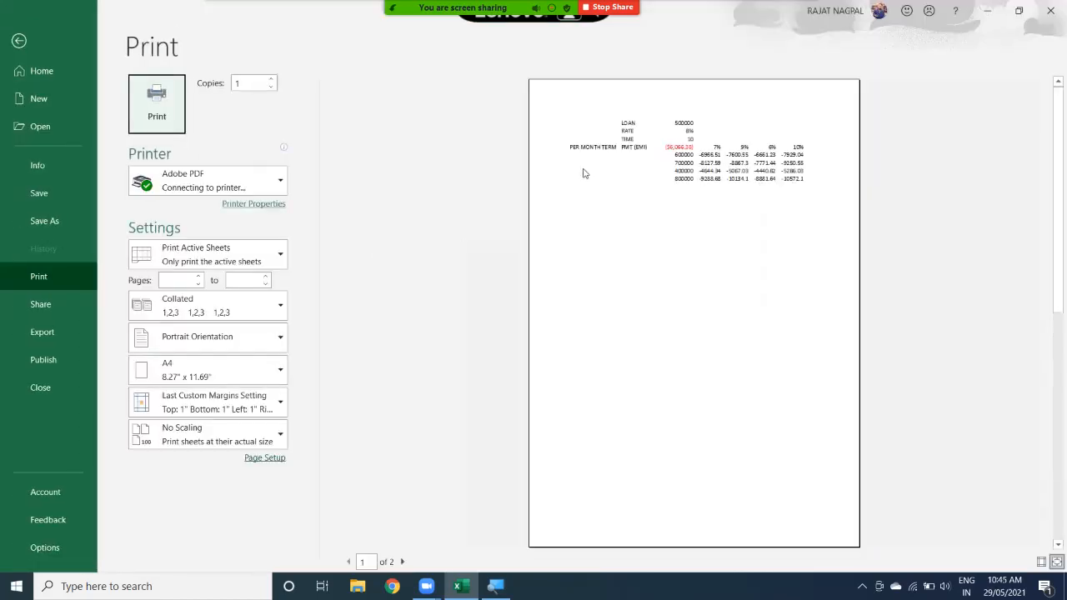
{"action": "left_click", "coordinate": [805, 193]}
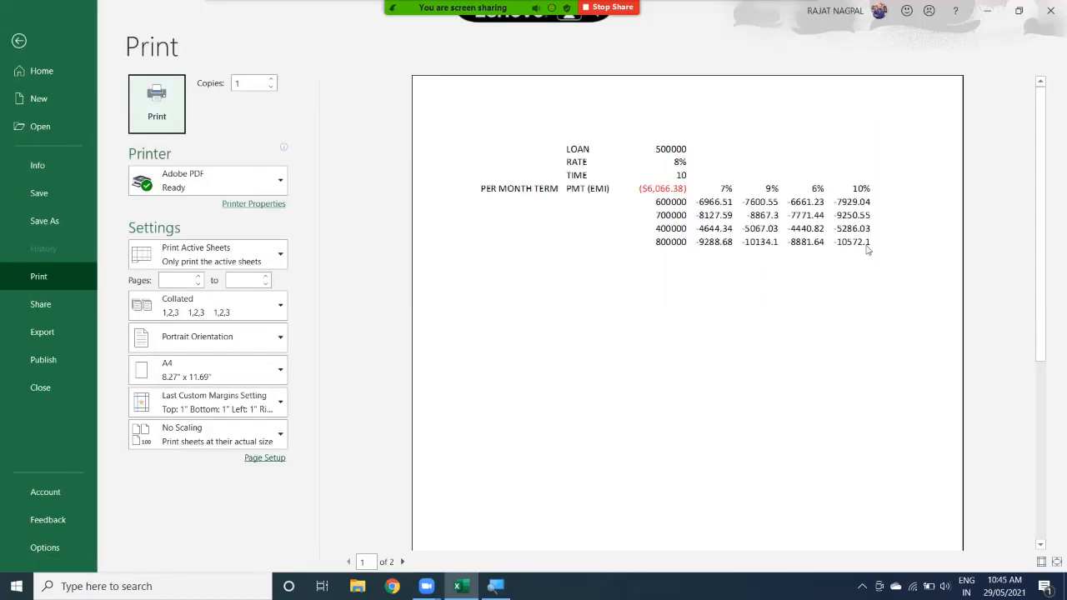
{"action": "key", "text": "Escape"}
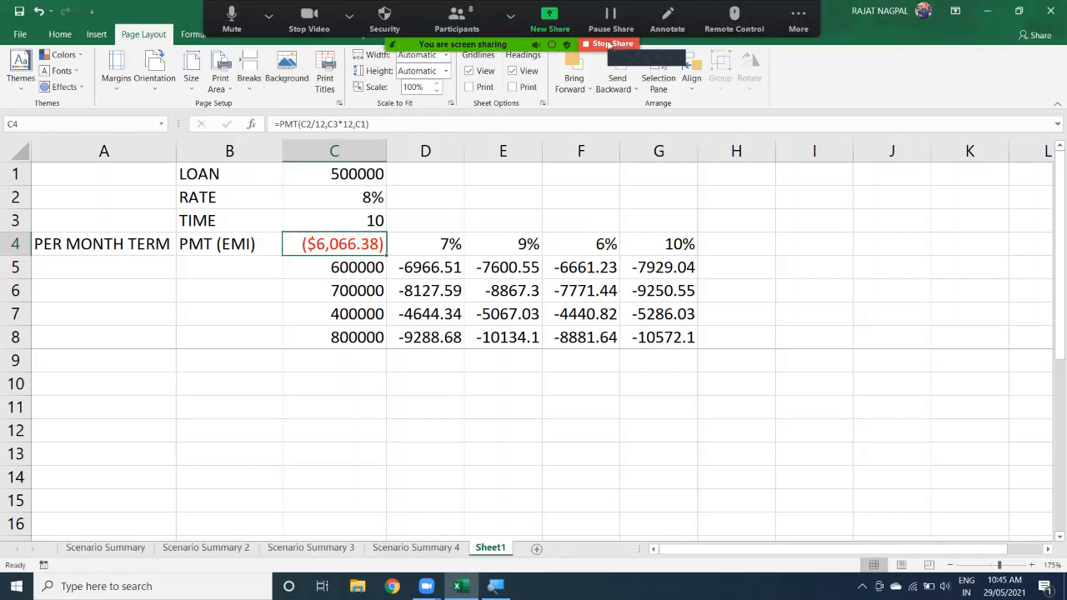
{"action": "left_click", "coordinate": [648, 331], "text": "shift"}
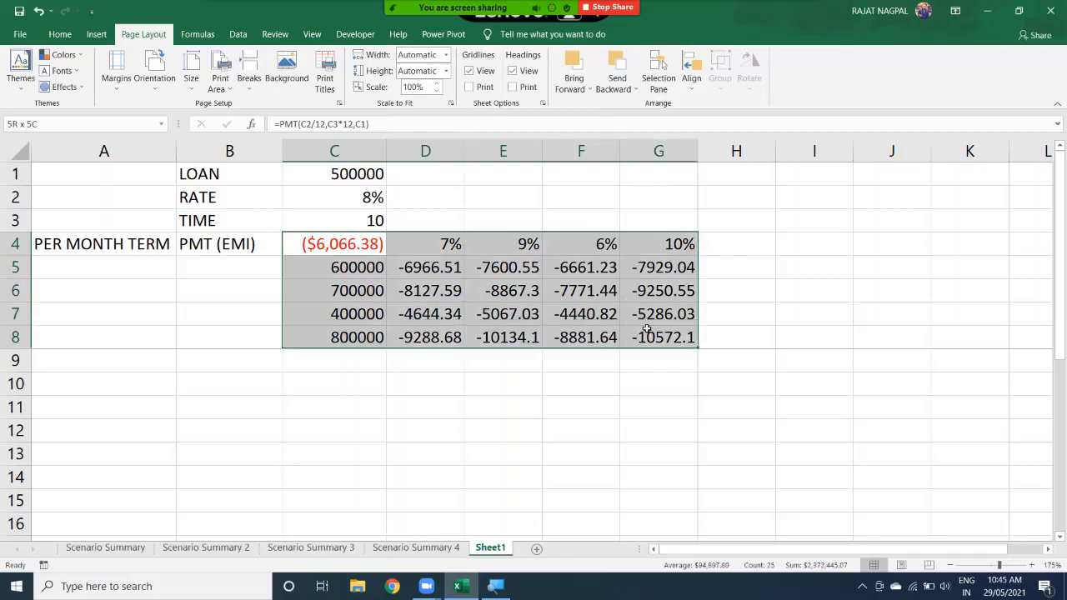
{"action": "left_click_drag", "start_coordinate": [655, 244], "coordinate": [369, 336]}
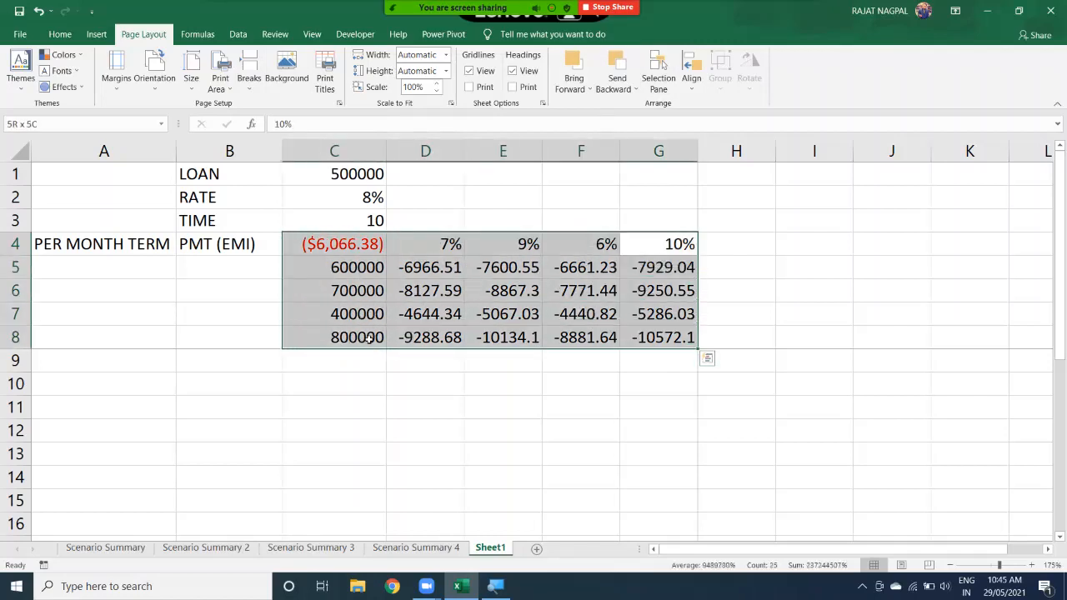
{"action": "left_click_drag", "start_coordinate": [352, 241], "coordinate": [652, 344]}
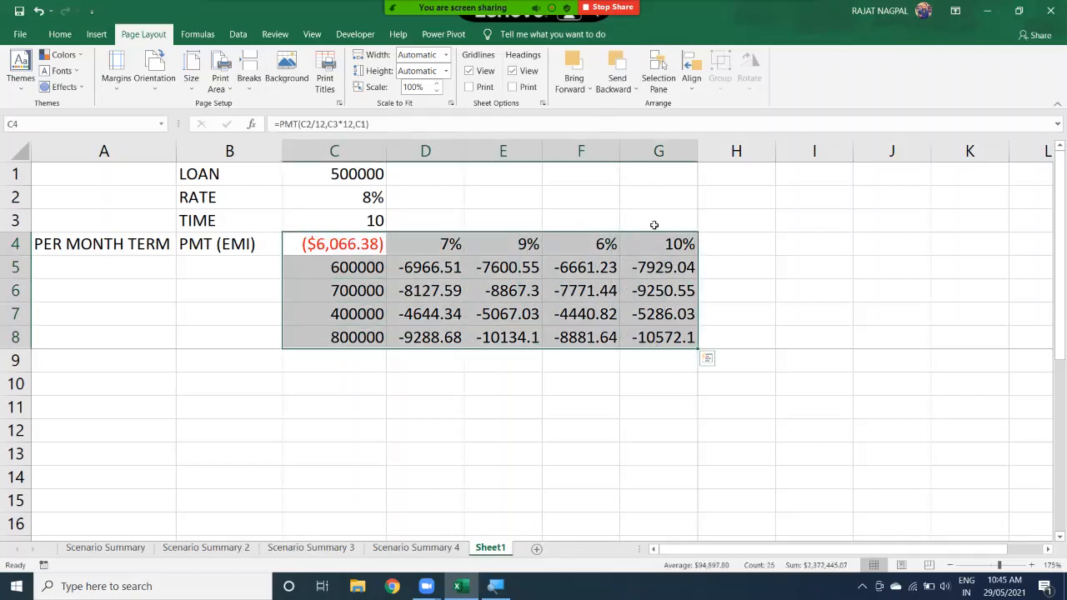
{"action": "left_click", "coordinate": [611, 7]}
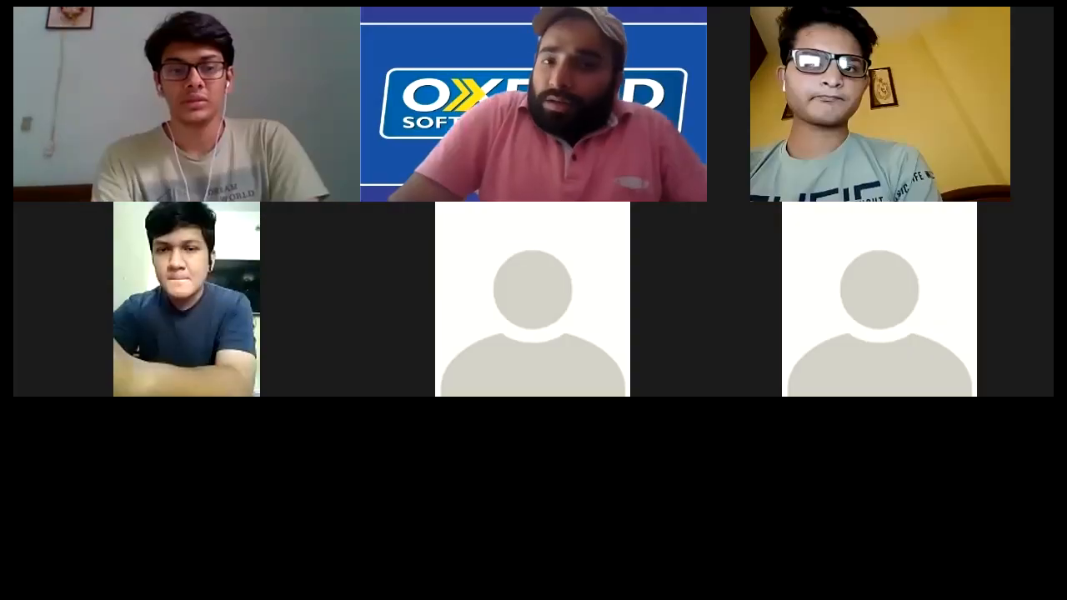